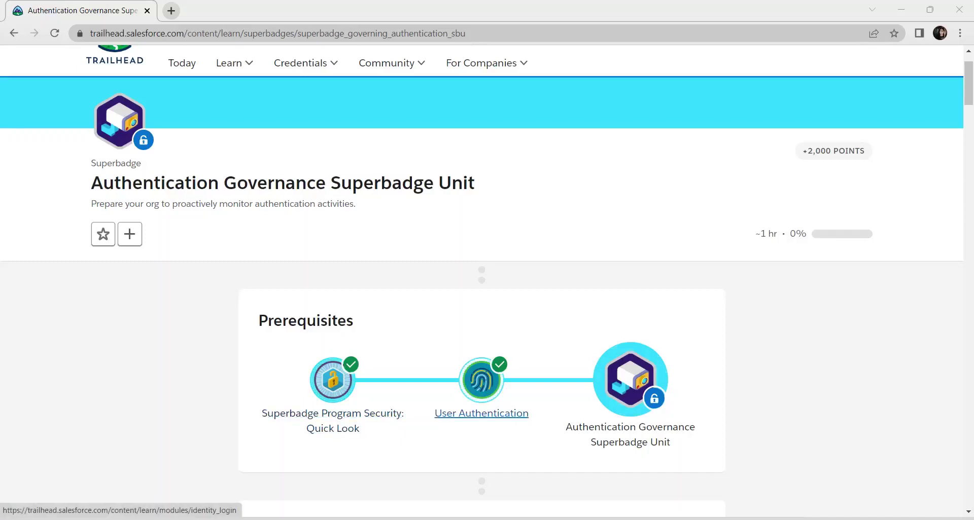
Launch the hands-on org from the Authentication Governance superbadge's challenge section and switch to its Salesforce Setup page
{"action": "scroll", "coordinate": [481, 414], "scroll_direction": "down", "scroll_amount": 3}
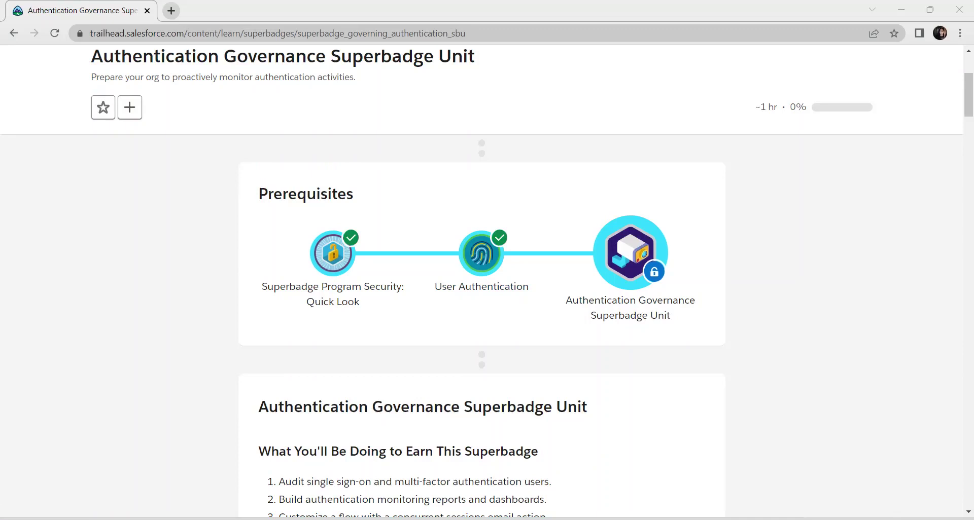
{"action": "scroll", "coordinate": [482, 281], "scroll_direction": "down", "scroll_amount": 20}
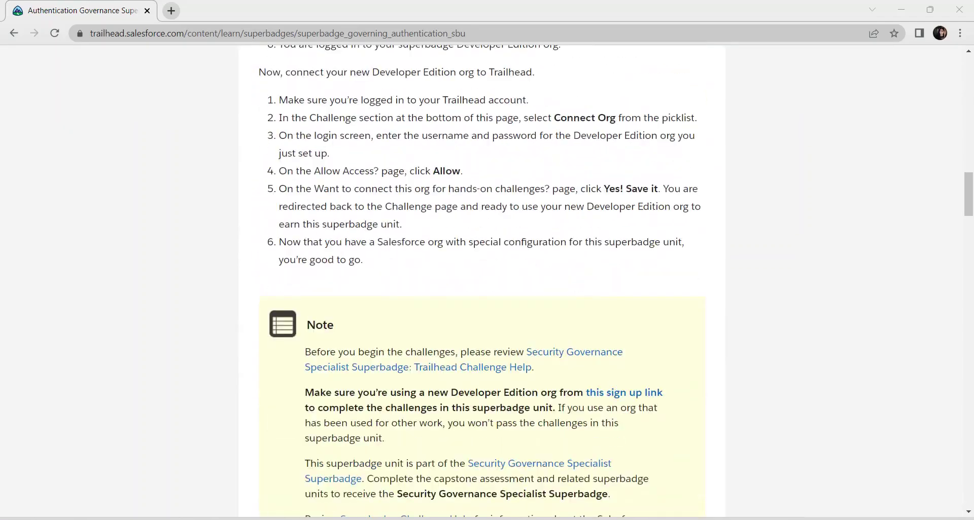
{"action": "scroll", "coordinate": [481, 281], "scroll_direction": "down", "scroll_amount": 20}
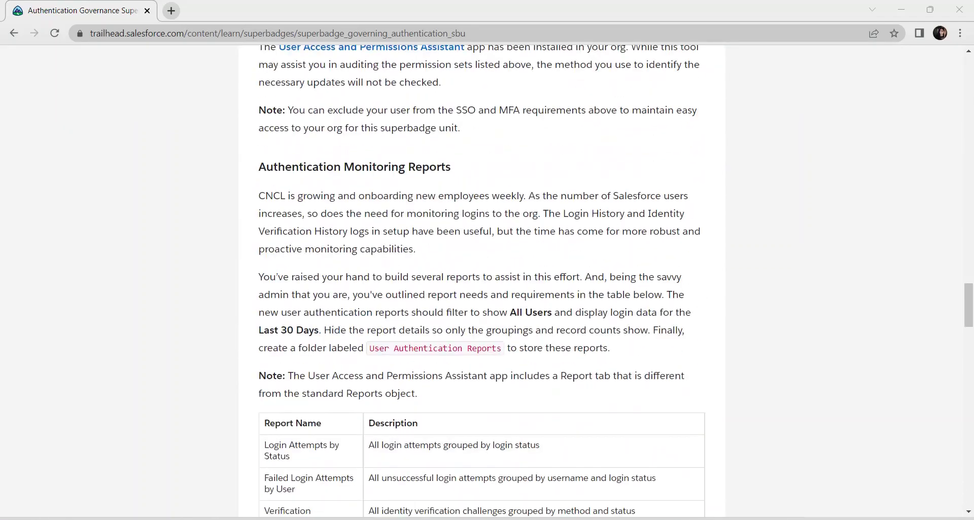
{"action": "scroll", "coordinate": [482, 282], "scroll_direction": "down", "scroll_amount": 20}
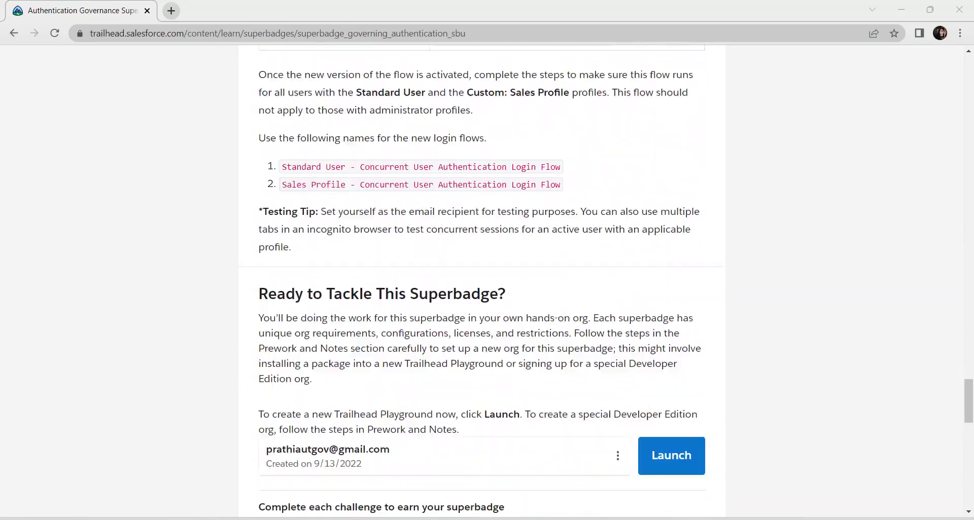
{"action": "scroll", "coordinate": [482, 282], "scroll_direction": "down", "scroll_amount": 2}
{"action": "scroll", "coordinate": [482, 282], "scroll_direction": "up", "scroll_amount": 4}
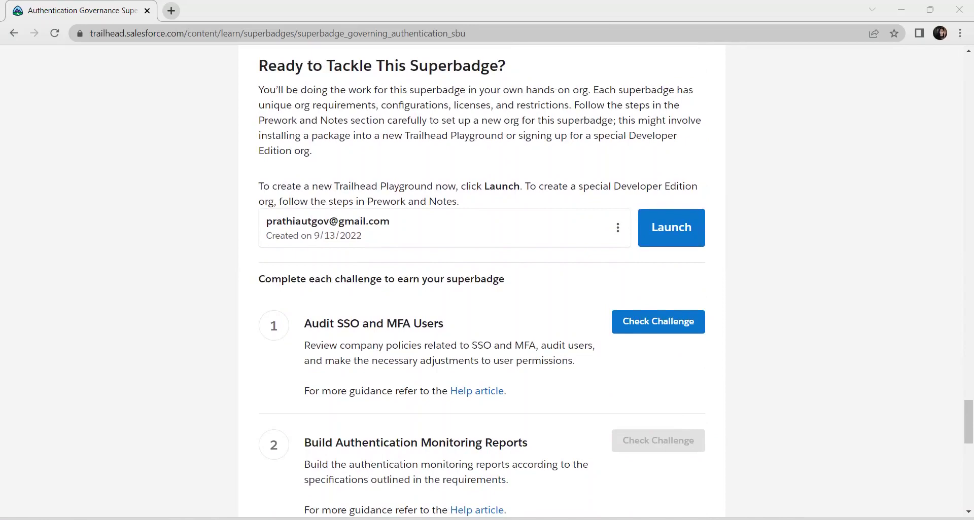
{"action": "left_click", "coordinate": [671, 228]}
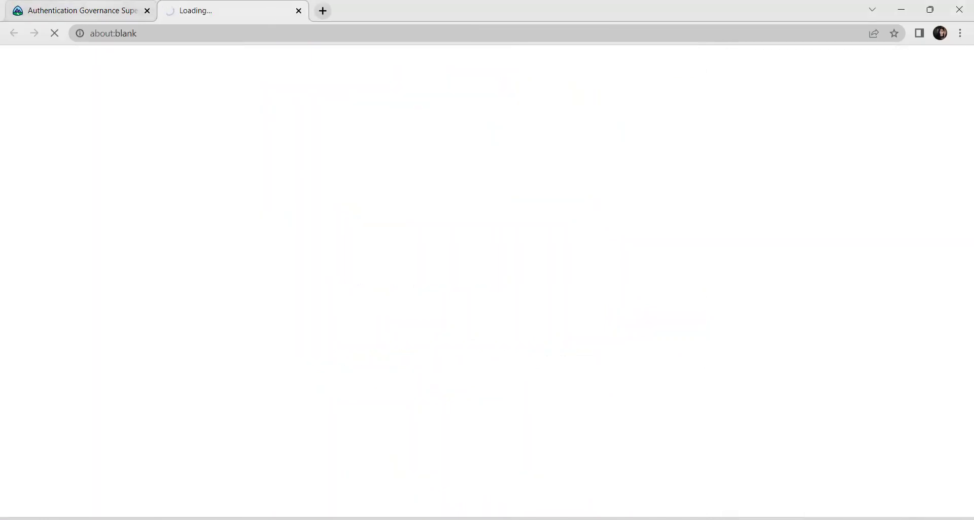
{"action": "left_click", "coordinate": [76, 10]}
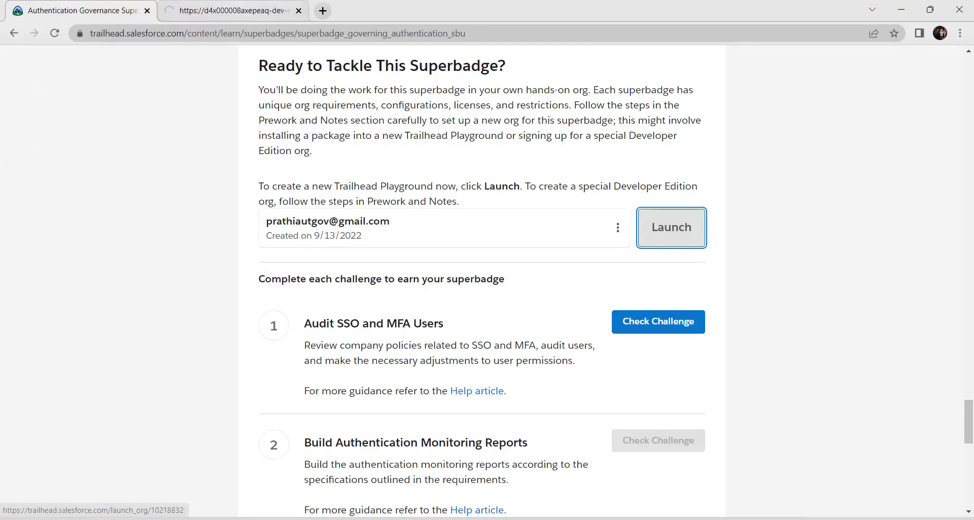
{"action": "left_click", "coordinate": [228, 10]}
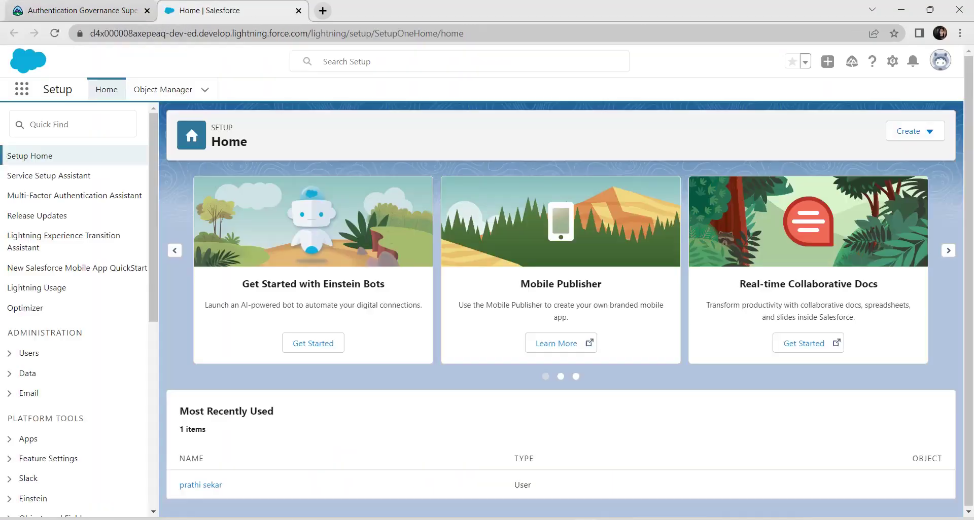
Find Permission Sets in Setup with the search term "permission" and open the MFA Authorization Required set in a new browser tab
{"action": "left_click", "coordinate": [72, 125]}
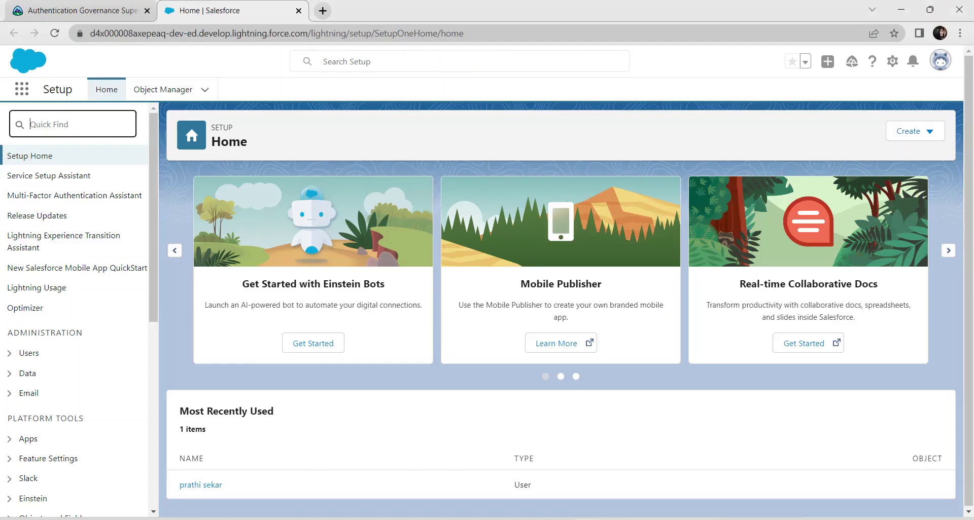
{"action": "type", "text": "permission"}
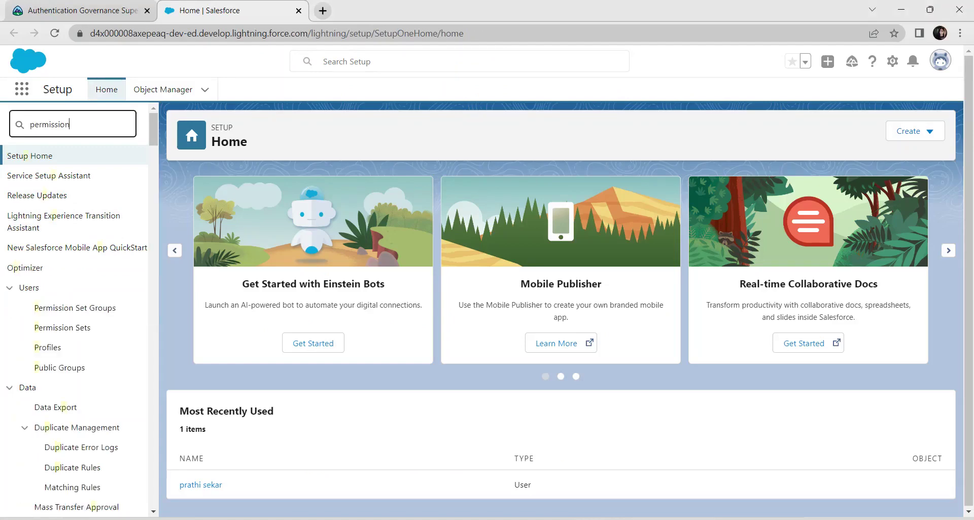
{"action": "left_click", "coordinate": [62, 195]}
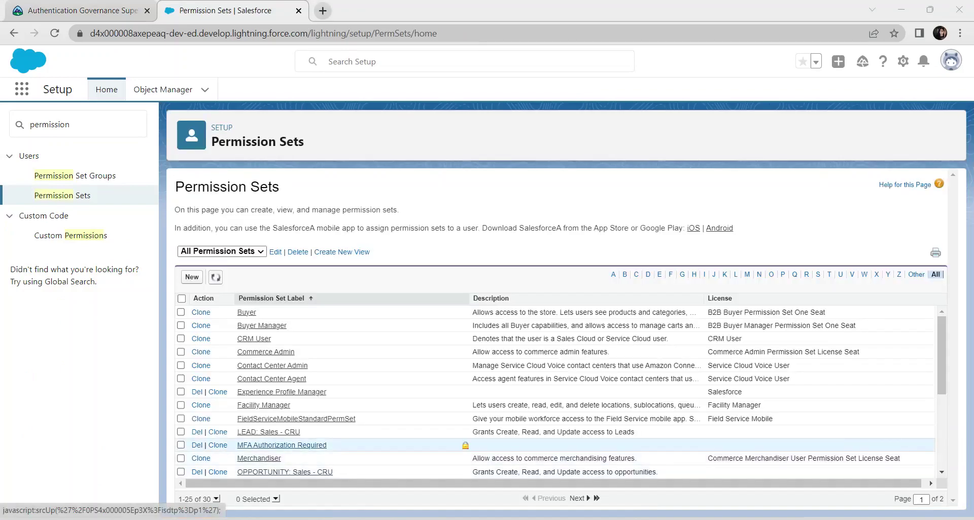
{"action": "right_click", "coordinate": [278, 445]}
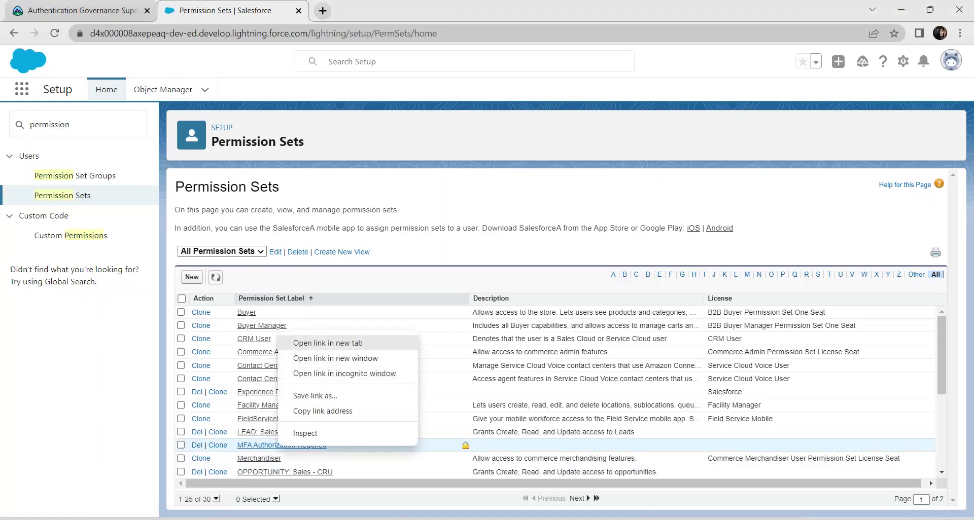
{"action": "left_click", "coordinate": [328, 343]}
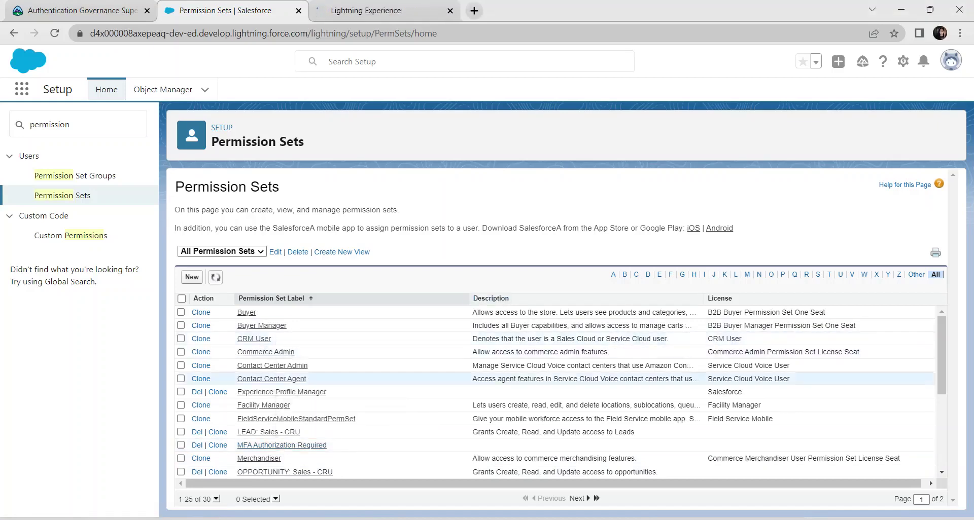
{"action": "left_click", "coordinate": [381, 10]}
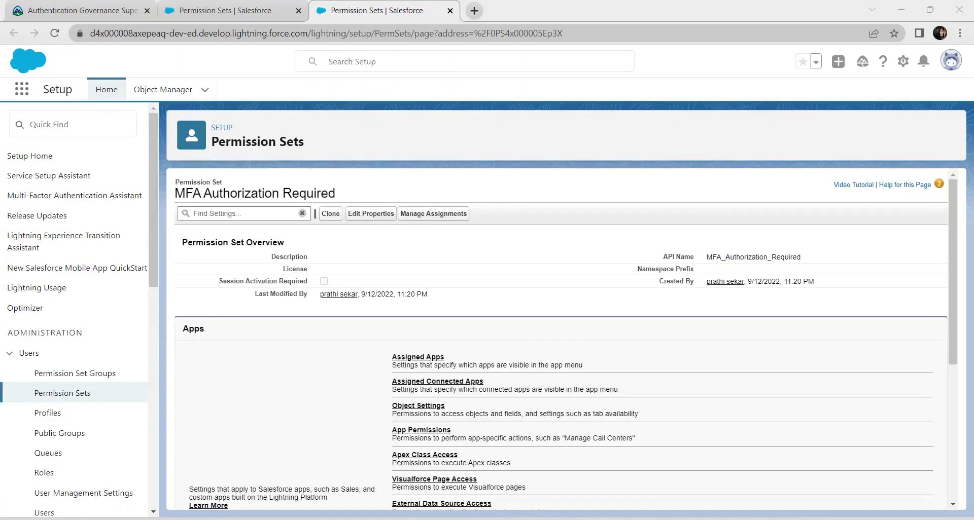
Assign the MFA Authorization Required permission set to the active user with the Break Glass Administrator profile
{"action": "left_click", "coordinate": [433, 214]}
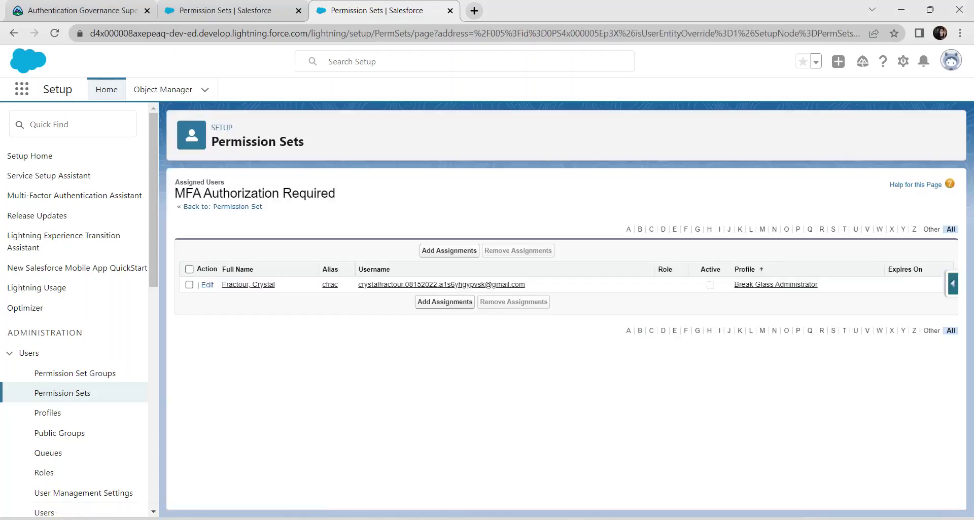
{"action": "left_click", "coordinate": [449, 250]}
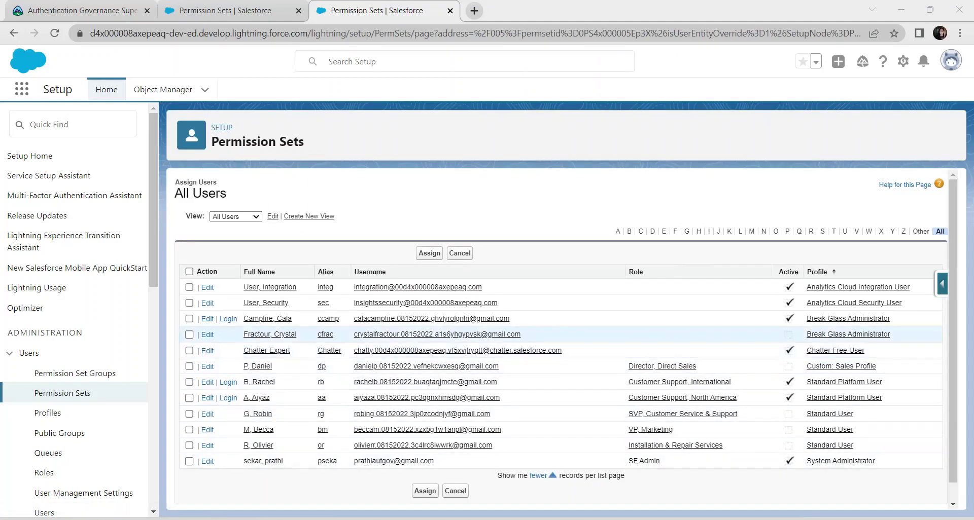
{"action": "left_click", "coordinate": [189, 318]}
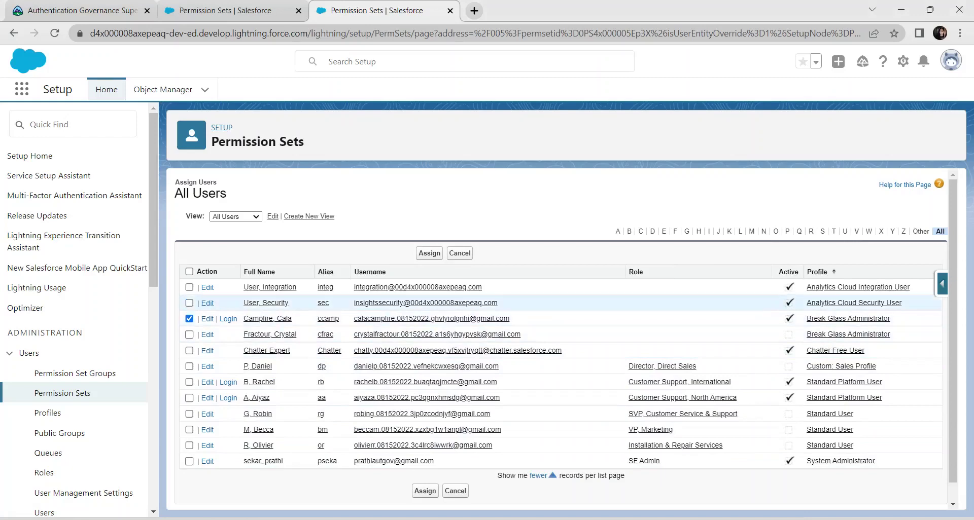
{"action": "left_click", "coordinate": [425, 491]}
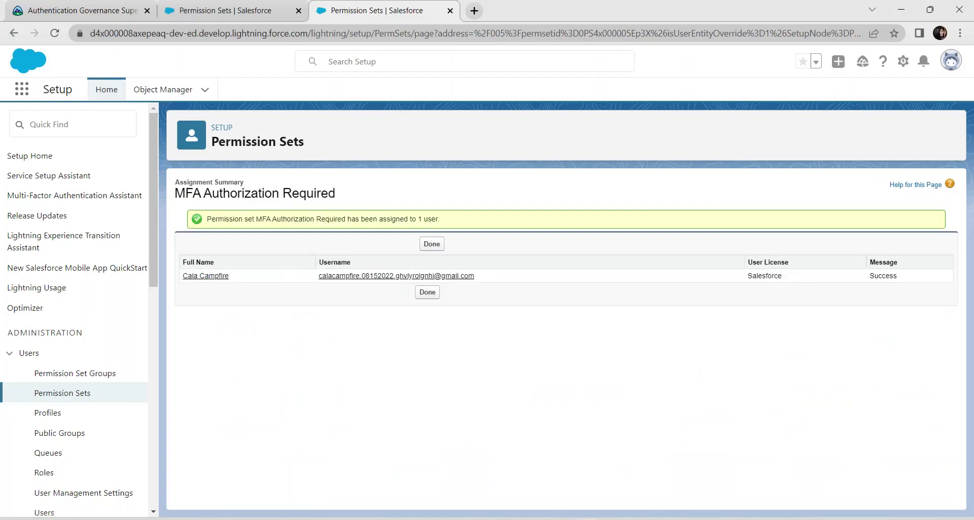
{"action": "left_click", "coordinate": [427, 292]}
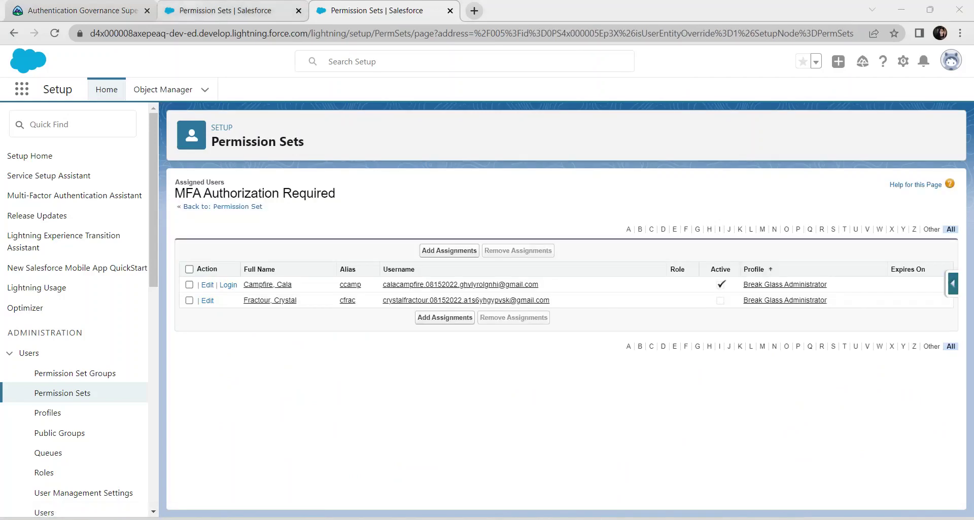
Return to the permission sets list, filter it by the letter S, and open the Single Sign-On set's user assignment list
{"action": "left_click", "coordinate": [232, 10]}
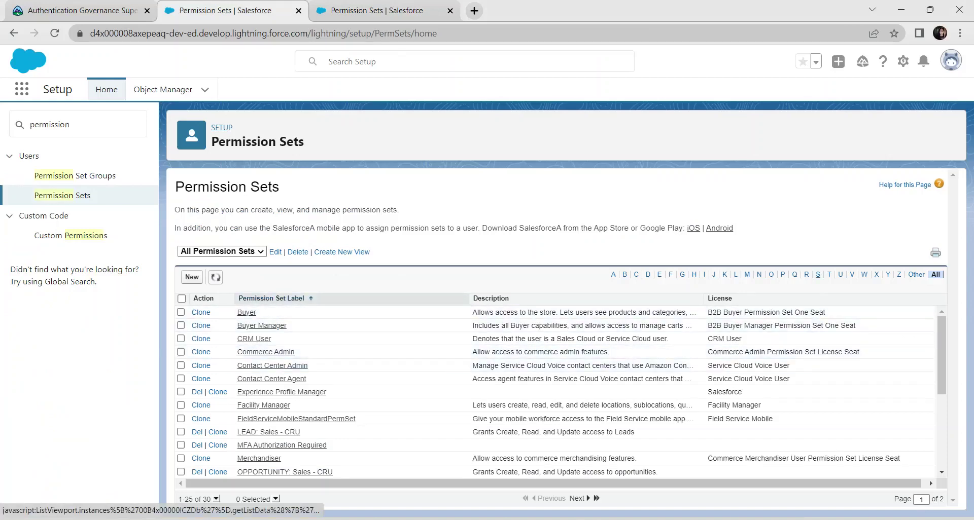
{"action": "left_click", "coordinate": [818, 274]}
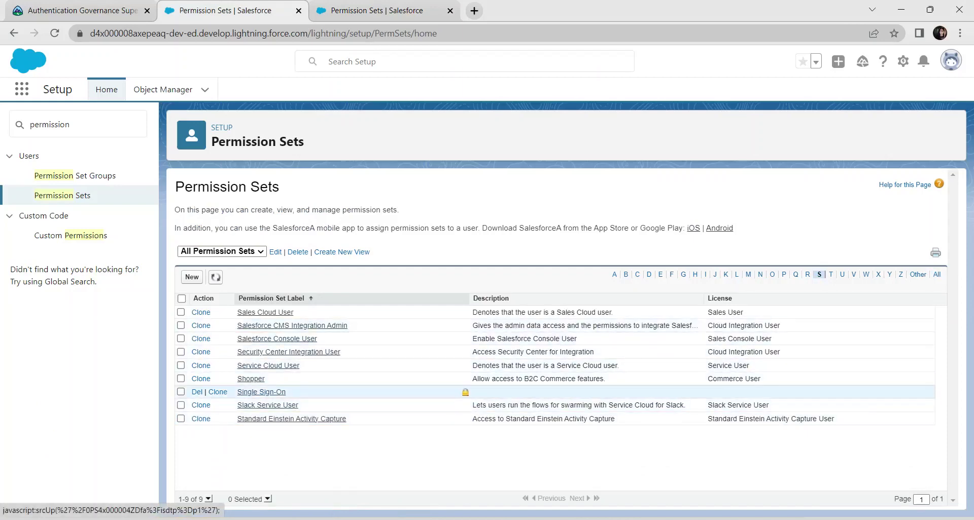
{"action": "left_click", "coordinate": [262, 392]}
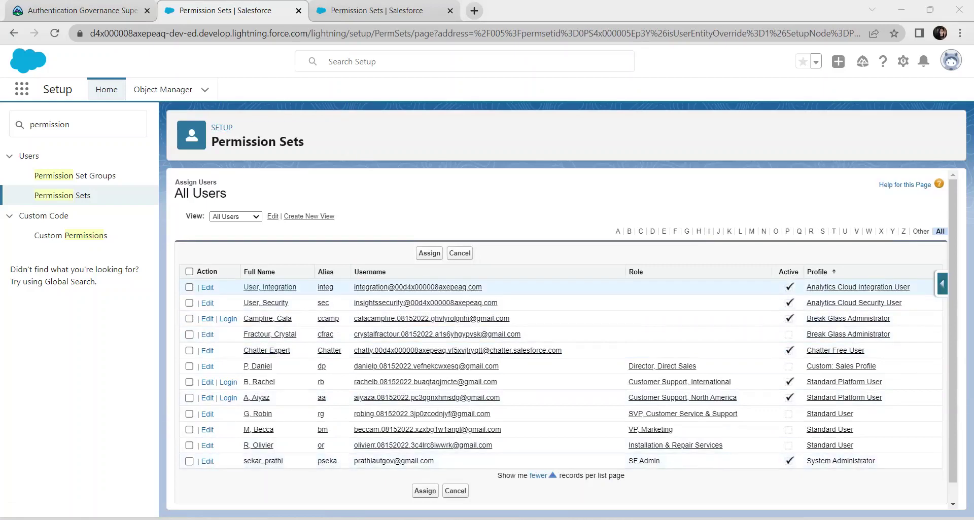
Assign Single Sign-On to the active users with the Analytics Cloud Integration, Analytics Cloud Security, Chatter Free and Standard Platform User profiles
{"action": "left_click", "coordinate": [189, 287]}
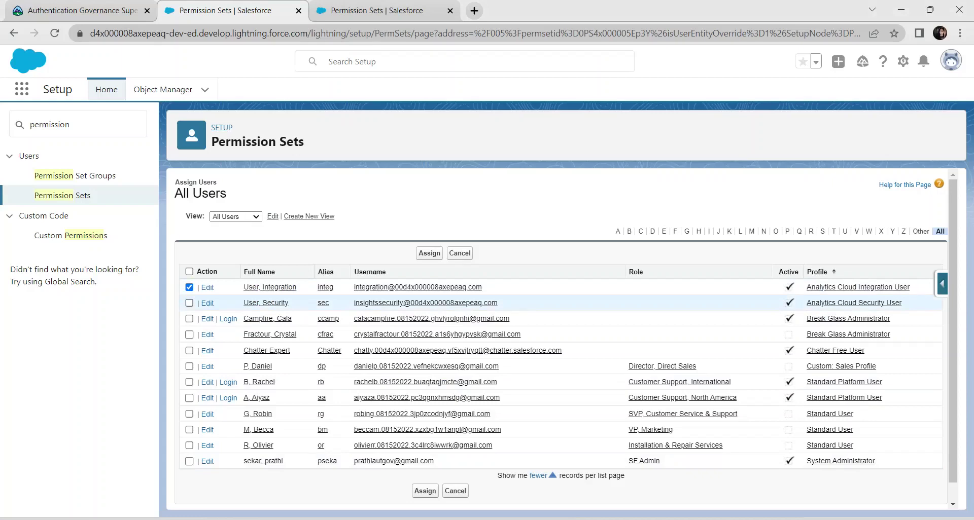
{"action": "left_click", "coordinate": [189, 303]}
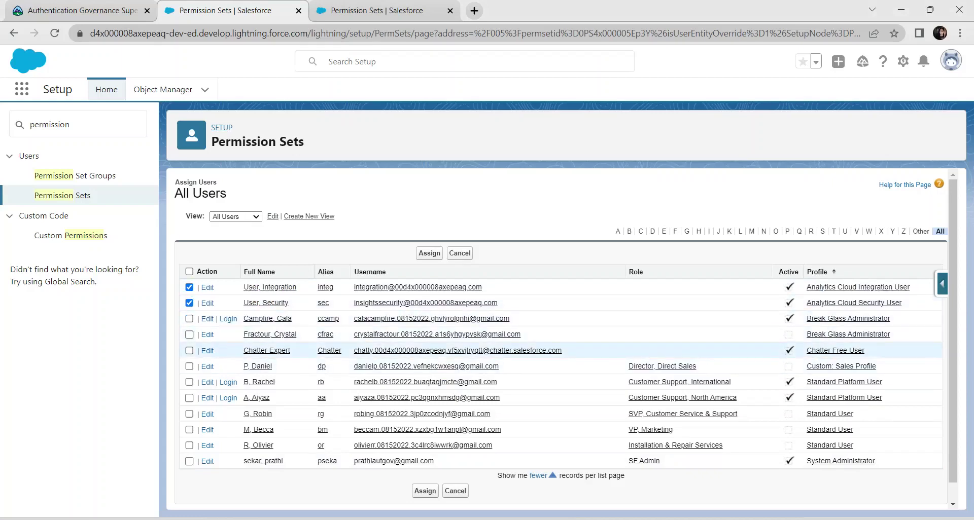
{"action": "left_click", "coordinate": [189, 350]}
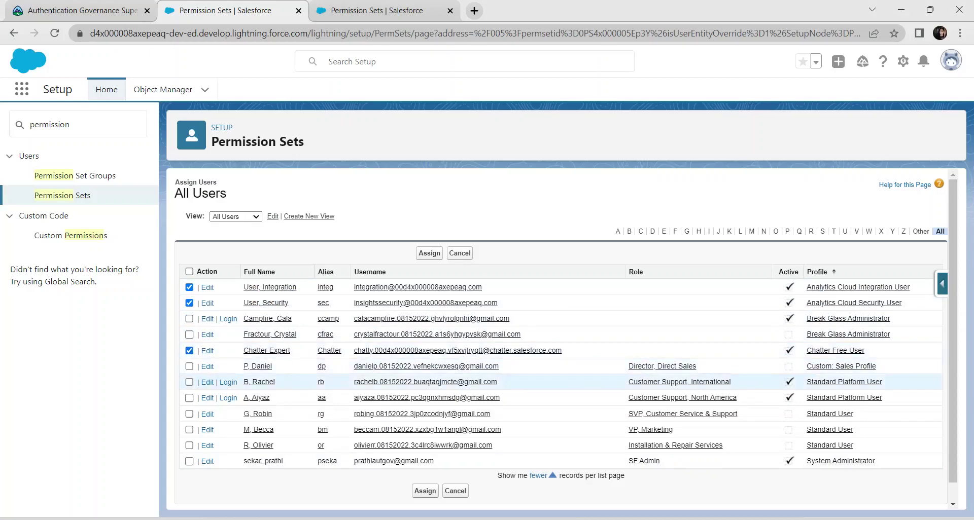
{"action": "left_click", "coordinate": [189, 382]}
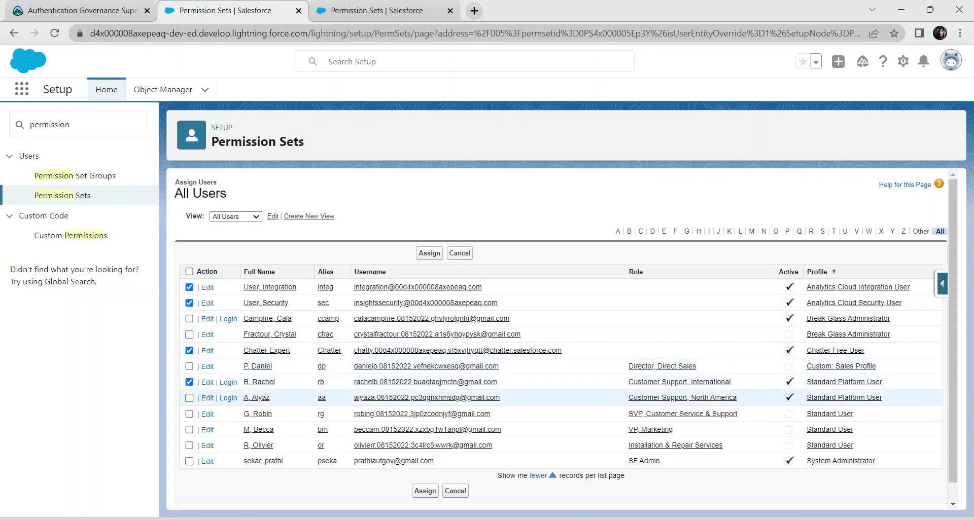
{"action": "left_click", "coordinate": [189, 398]}
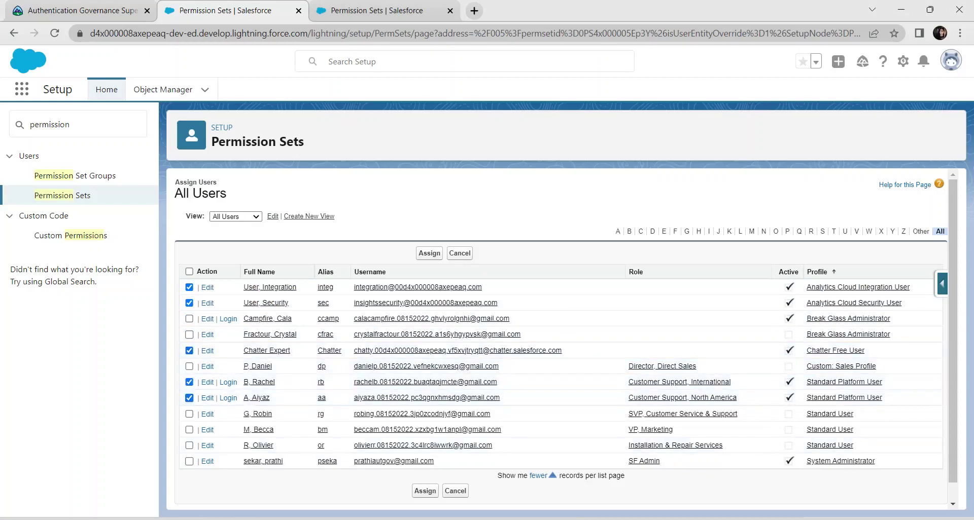
{"action": "left_click", "coordinate": [425, 491]}
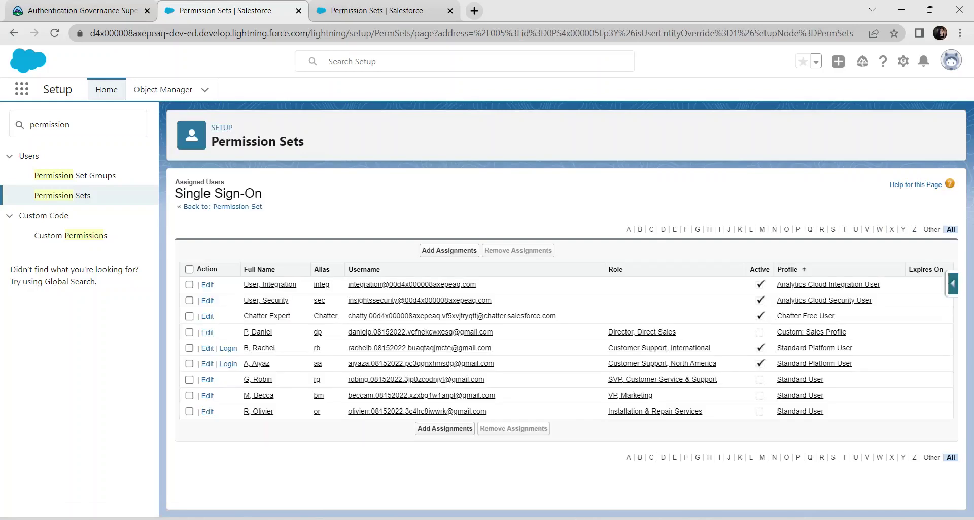
Switch back to the Trailhead superbadge page and submit the Audit SSO and MFA Users challenge for checking
{"action": "key", "text": "ctrl+1"}
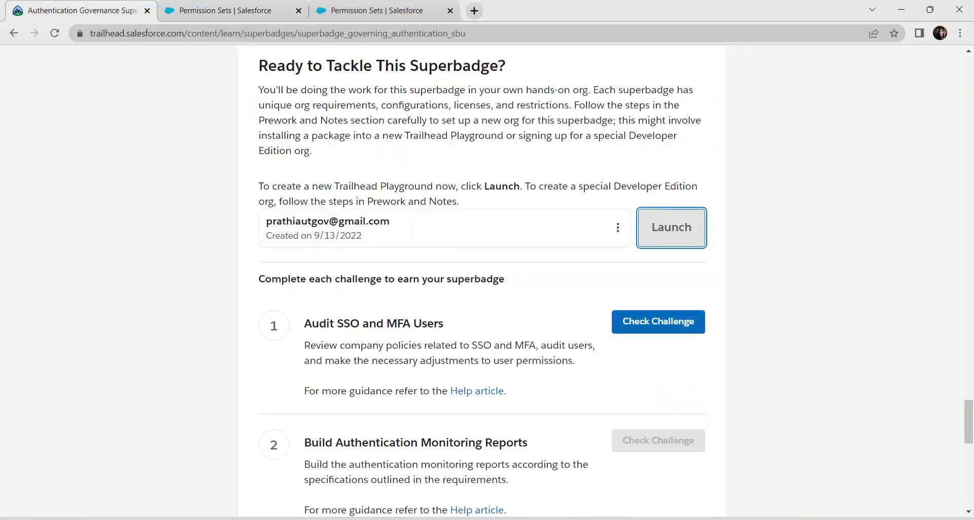
{"action": "left_click", "coordinate": [658, 321]}
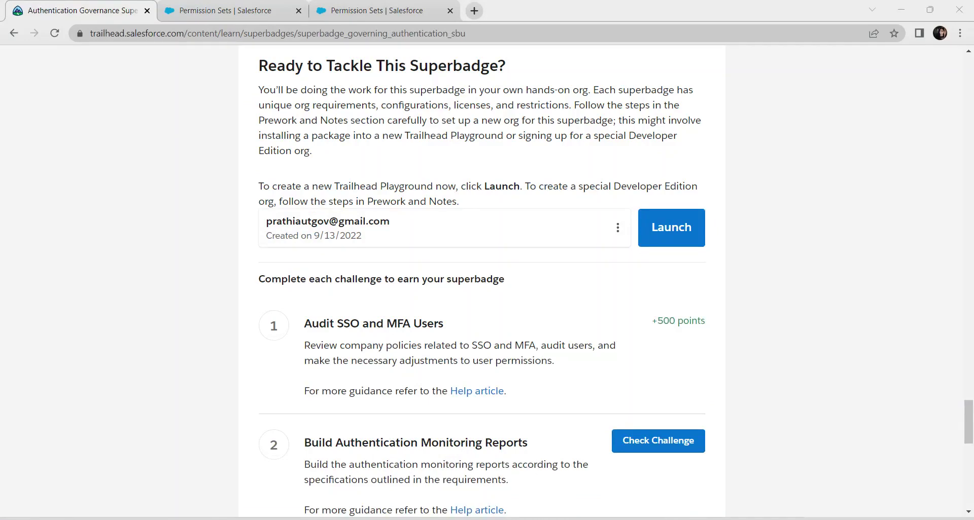
{"action": "scroll", "coordinate": [488, 284], "scroll_direction": "down", "scroll_amount": 3}
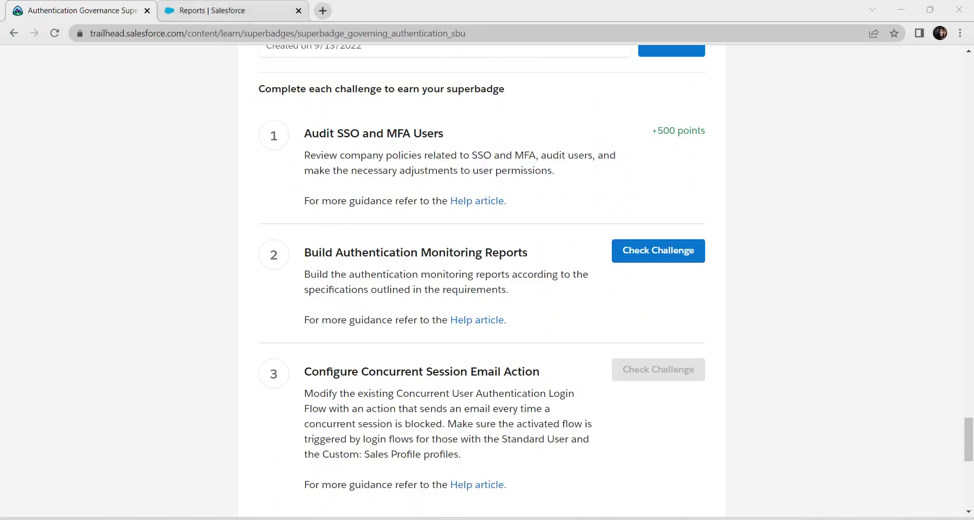
Switch to the Salesforce tab, open the Reports item through the app search for "reports", and start a new report folder
{"action": "left_click", "coordinate": [228, 11]}
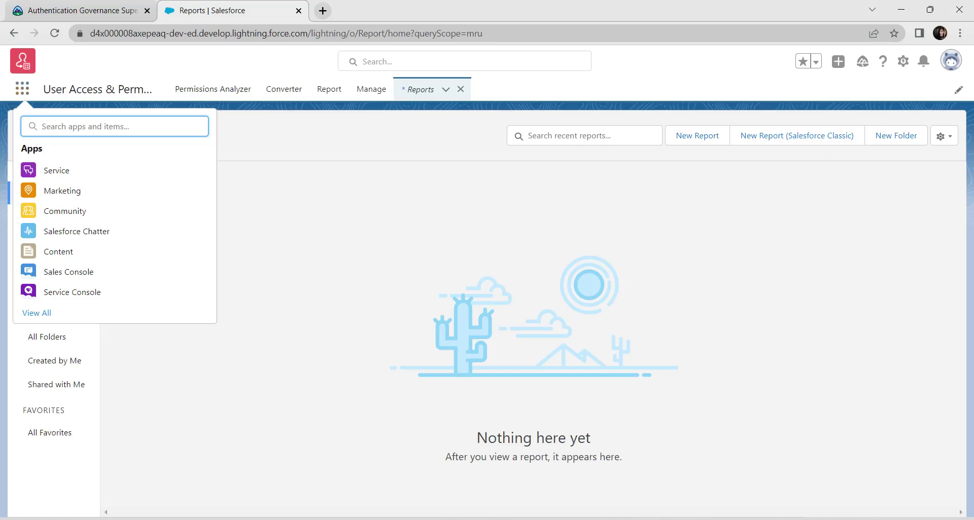
{"action": "type", "text": "reports"}
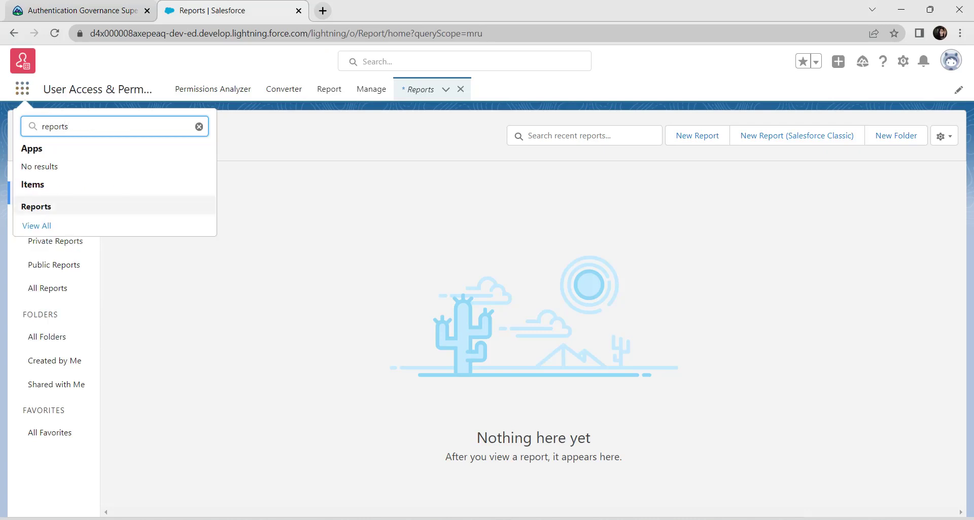
{"action": "left_click", "coordinate": [37, 206]}
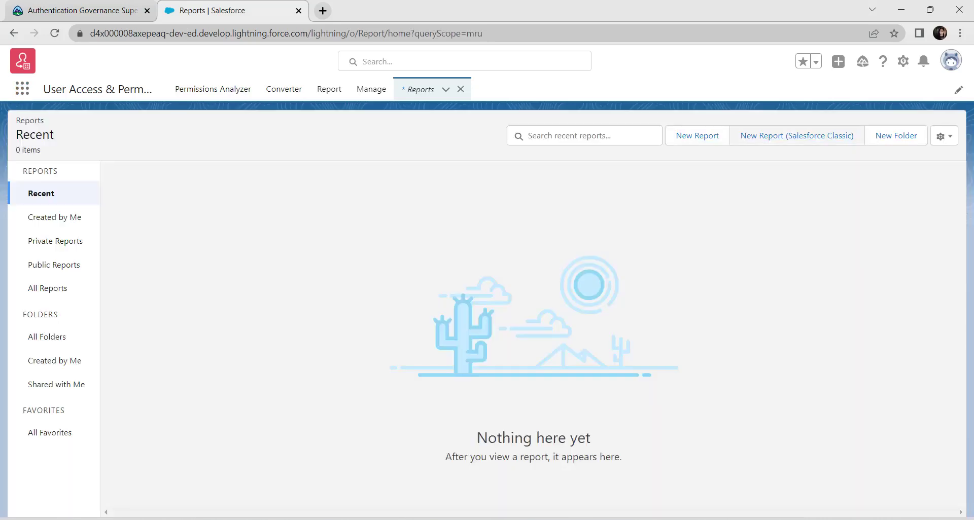
{"action": "left_click", "coordinate": [896, 136]}
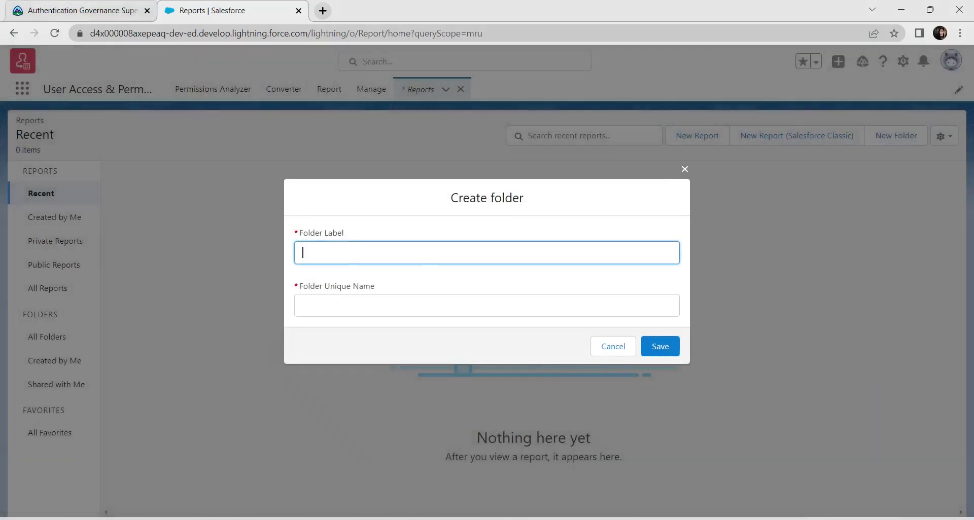
Copy the folder label User Authentication Reports from the Authentication Monitoring Reports requirements on the Trailhead page
{"action": "left_click", "coordinate": [81, 11]}
{"action": "scroll", "coordinate": [482, 281], "scroll_direction": "up", "scroll_amount": 4}
{"action": "scroll", "coordinate": [487, 280], "scroll_direction": "up", "scroll_amount": 15}
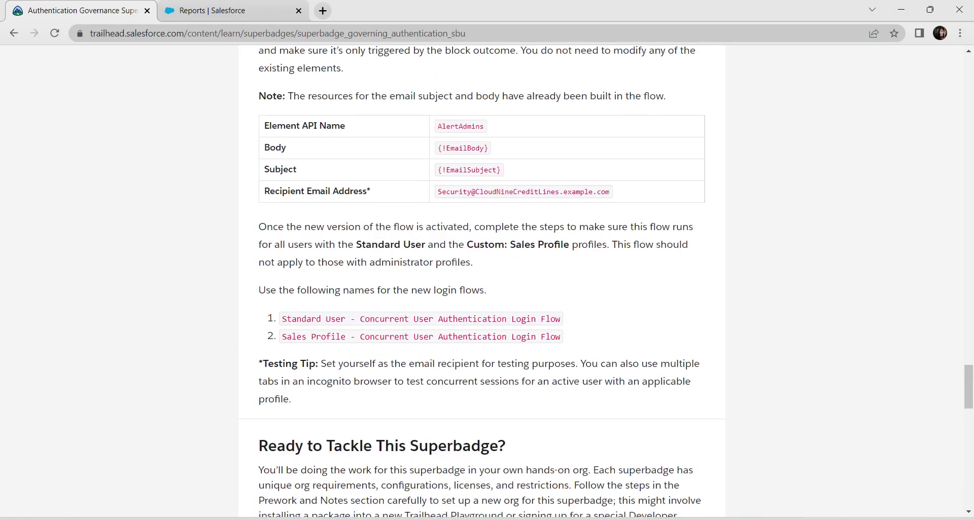
{"action": "scroll", "coordinate": [487, 281], "scroll_direction": "up", "scroll_amount": 5}
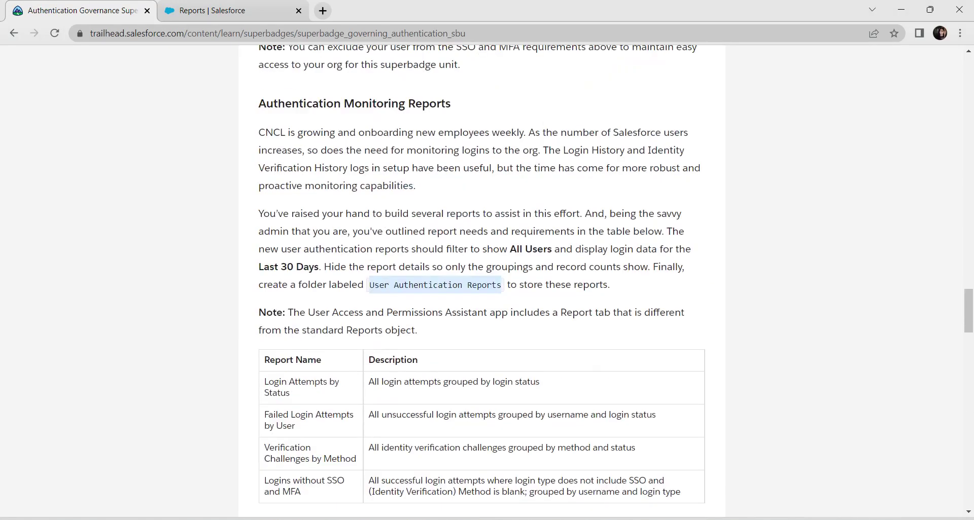
{"action": "left_click_drag", "start_coordinate": [369, 285], "coordinate": [501, 286]}
{"action": "key", "text": "ctrl+c"}
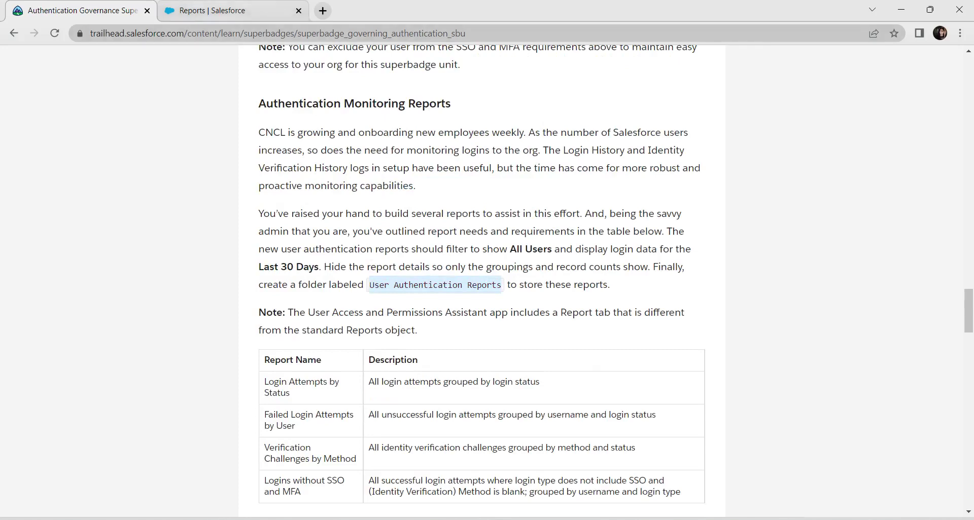
Back in Salesforce, label the new folder User Authentication Reports, let its unique name fill in, and save it
{"action": "left_click", "coordinate": [205, 10]}
{"action": "key", "text": "ctrl+v"}
{"action": "key", "text": "Tab"}
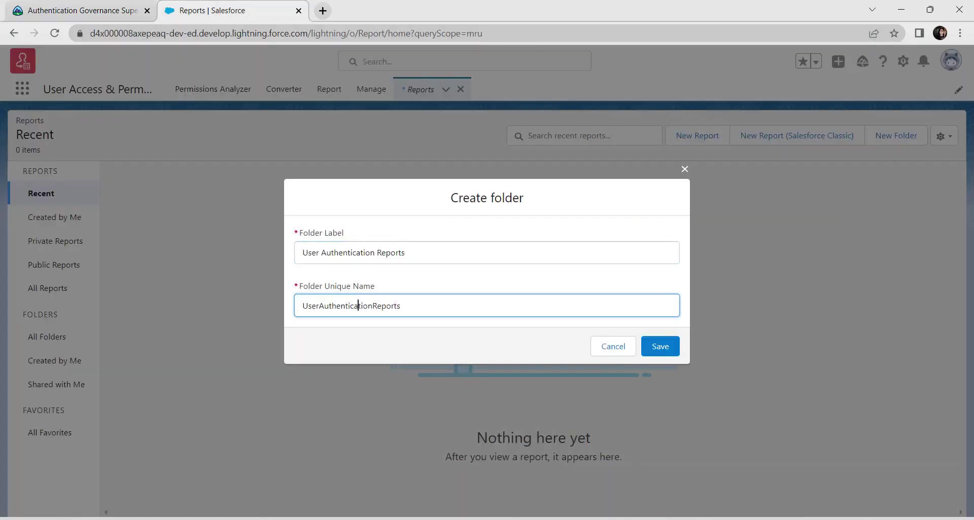
{"action": "key", "text": "Return"}
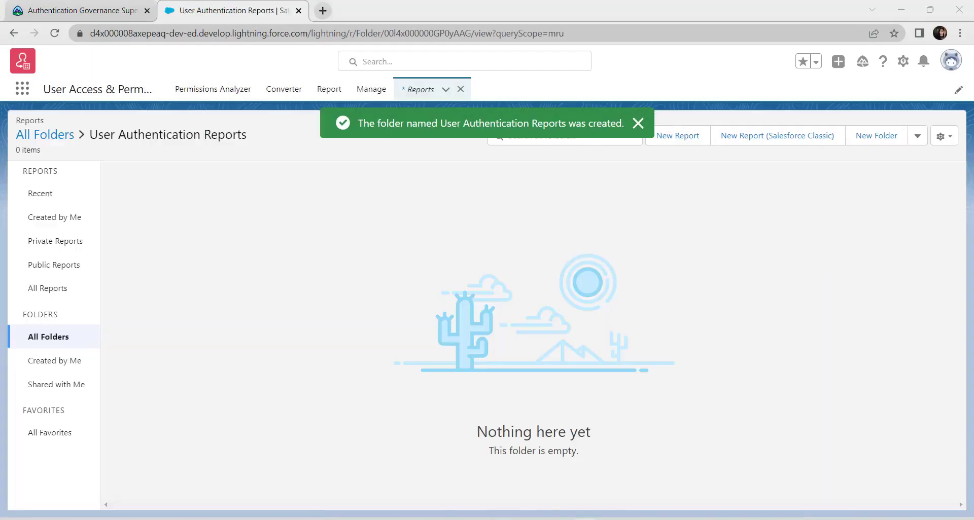
Start a new report in the folder using the Users report type from the Administrative Reports category
{"action": "left_click", "coordinate": [677, 136]}
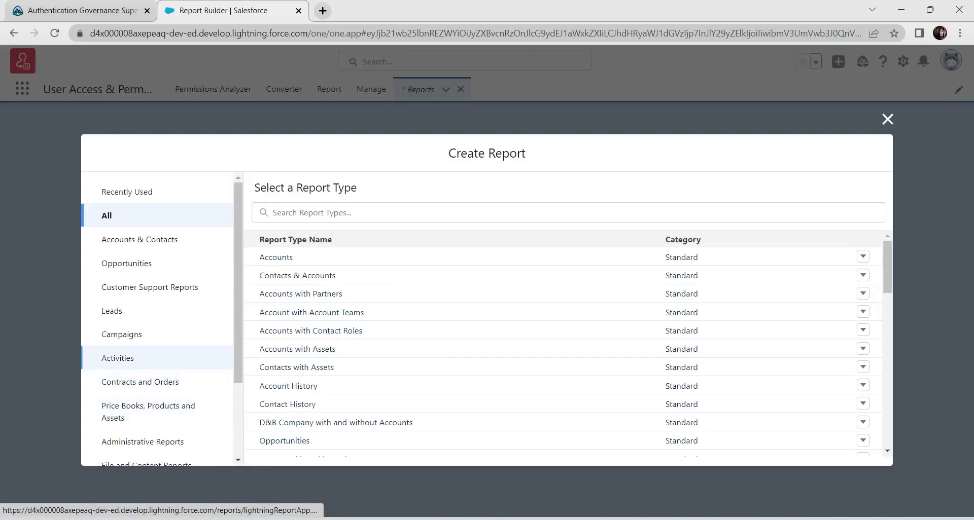
{"action": "scroll", "coordinate": [132, 335], "scroll_direction": "down", "scroll_amount": 3}
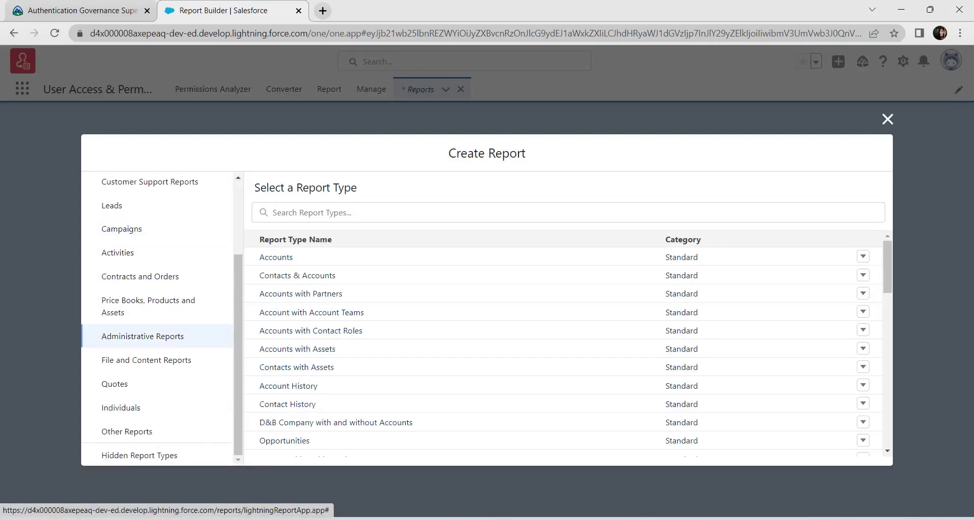
{"action": "left_click", "coordinate": [143, 336]}
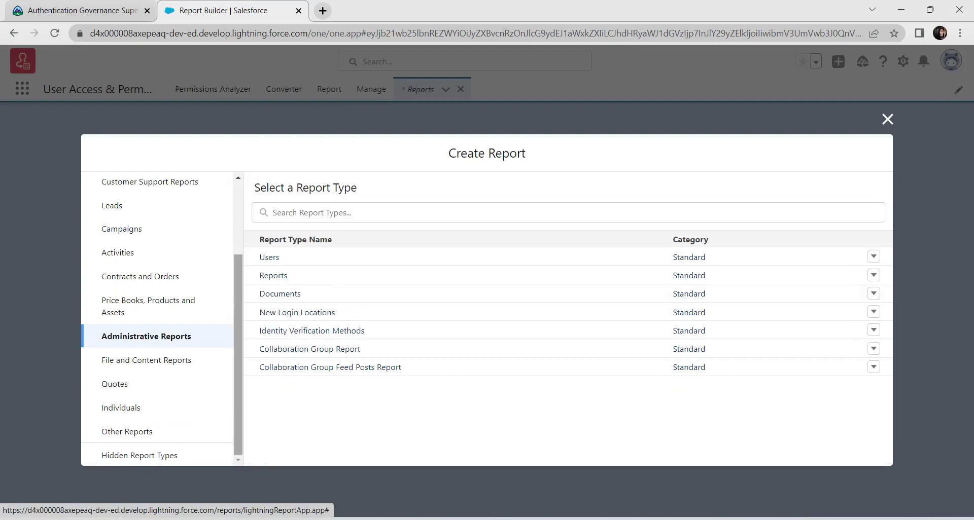
{"action": "left_click", "coordinate": [269, 257]}
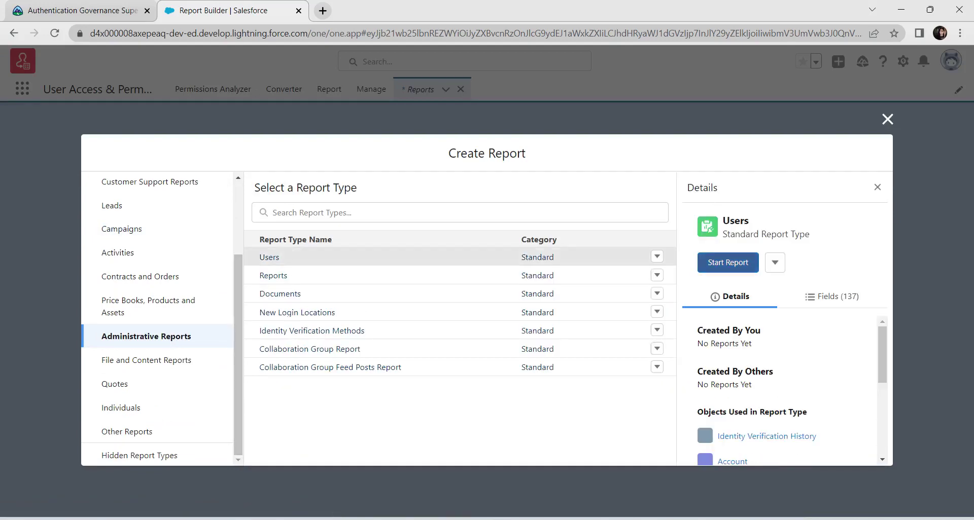
{"action": "left_click", "coordinate": [727, 262]}
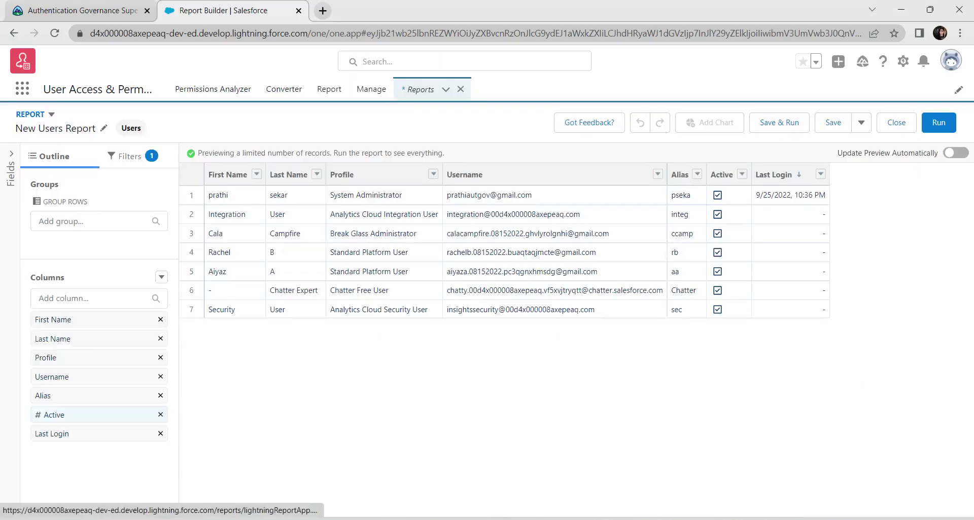
Set the report's Last Login date filter to the Last 30 Days range
{"action": "left_click", "coordinate": [127, 156]}
{"action": "left_click", "coordinate": [81, 234]}
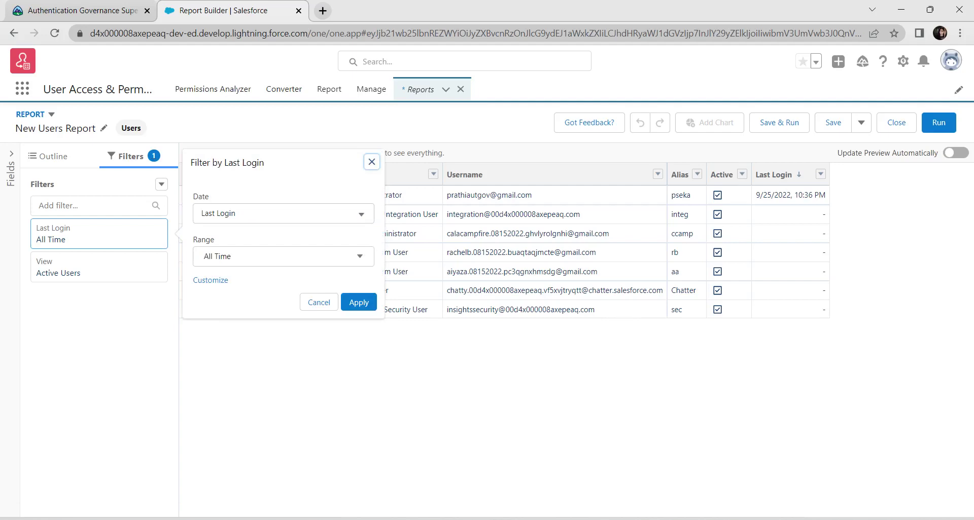
{"action": "left_click", "coordinate": [283, 256]}
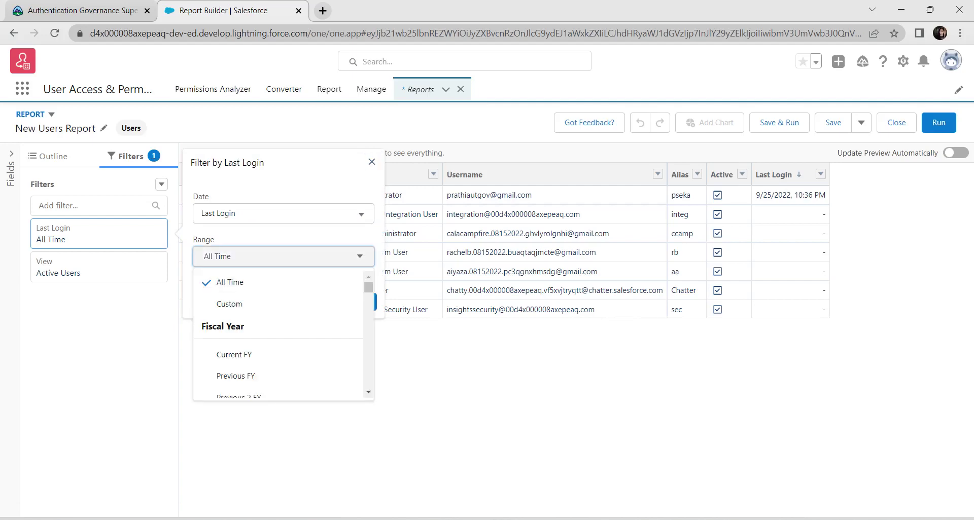
{"action": "scroll", "coordinate": [279, 335], "scroll_direction": "down", "scroll_amount": 5}
{"action": "scroll", "coordinate": [279, 335], "scroll_direction": "down", "scroll_amount": 10}
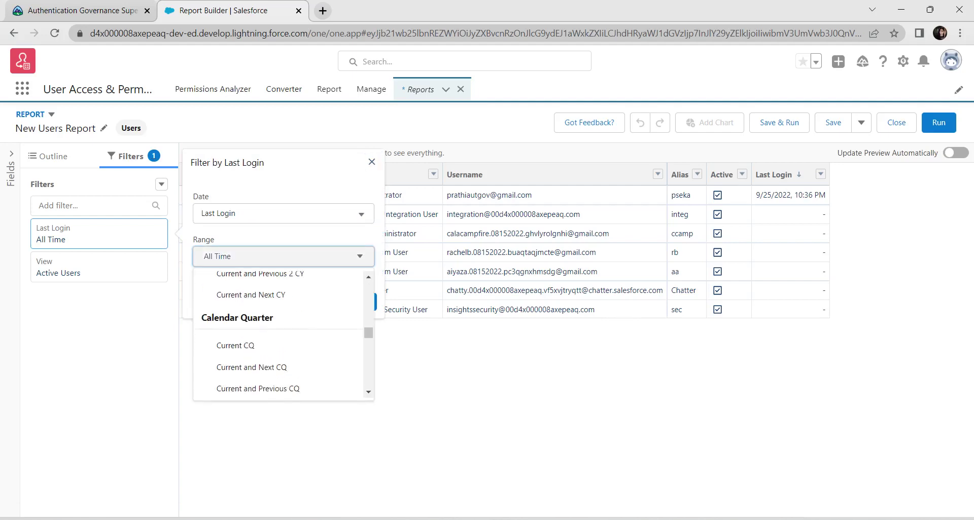
{"action": "scroll", "coordinate": [279, 314], "scroll_direction": "down", "scroll_amount": 5}
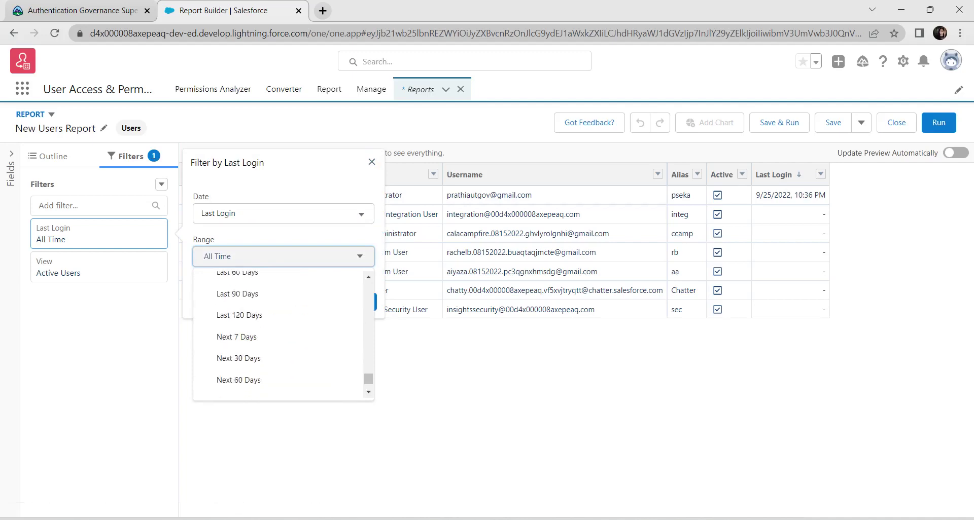
{"action": "scroll", "coordinate": [279, 314], "scroll_direction": "up", "scroll_amount": 2}
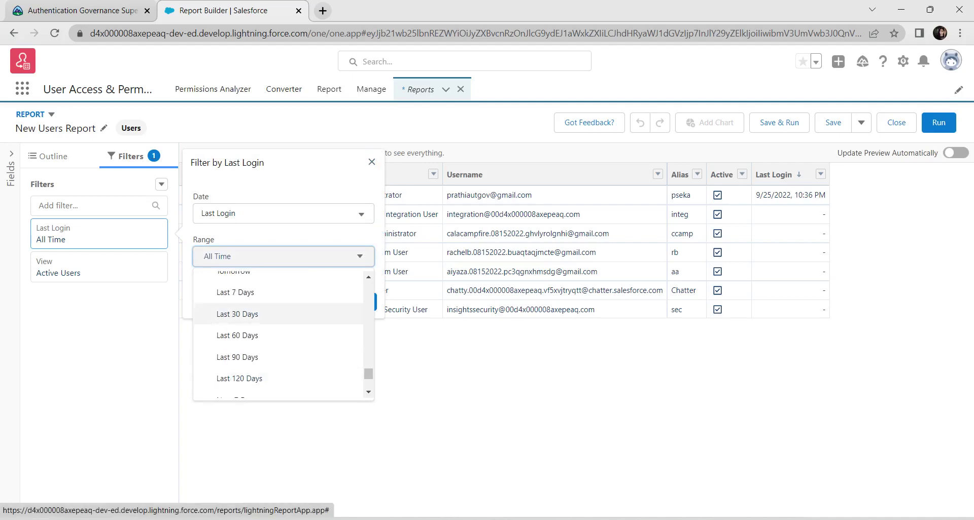
{"action": "left_click", "coordinate": [238, 314]}
{"action": "left_click", "coordinate": [359, 302]}
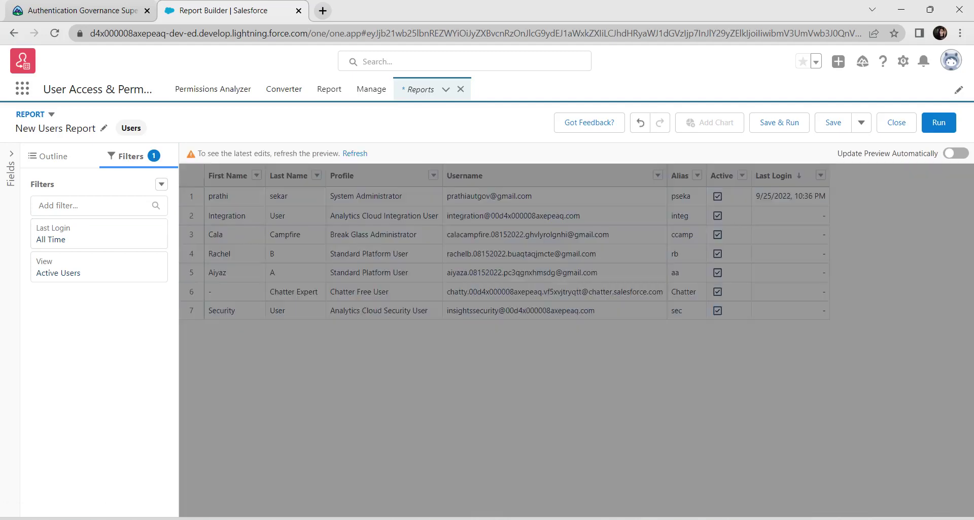
Set the report's View filter to All Users and enable automatic preview updates
{"action": "left_click", "coordinate": [99, 279]}
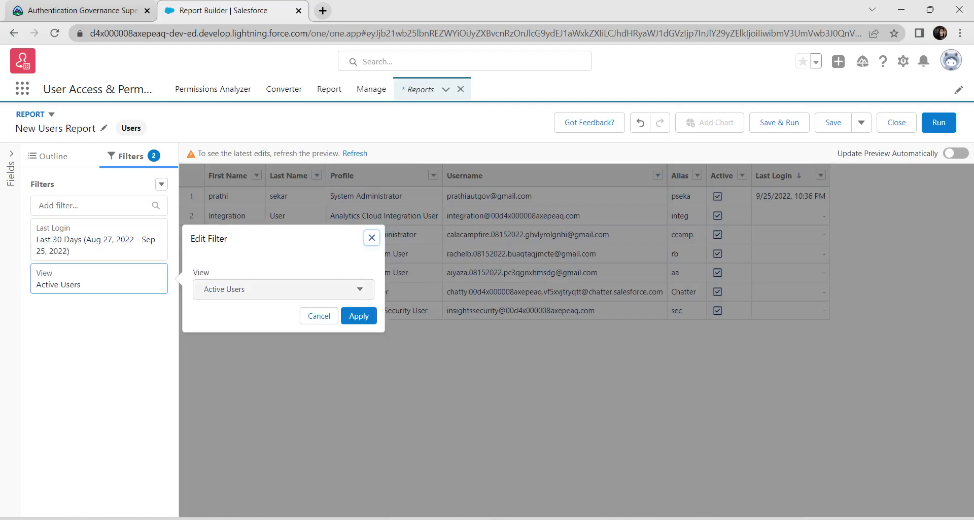
{"action": "left_click", "coordinate": [283, 290]}
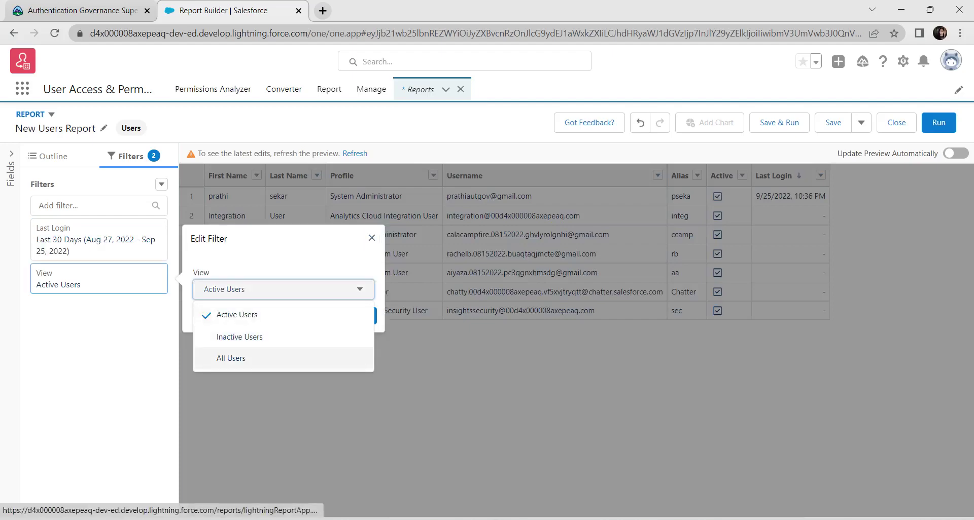
{"action": "left_click", "coordinate": [231, 358]}
{"action": "left_click", "coordinate": [359, 316]}
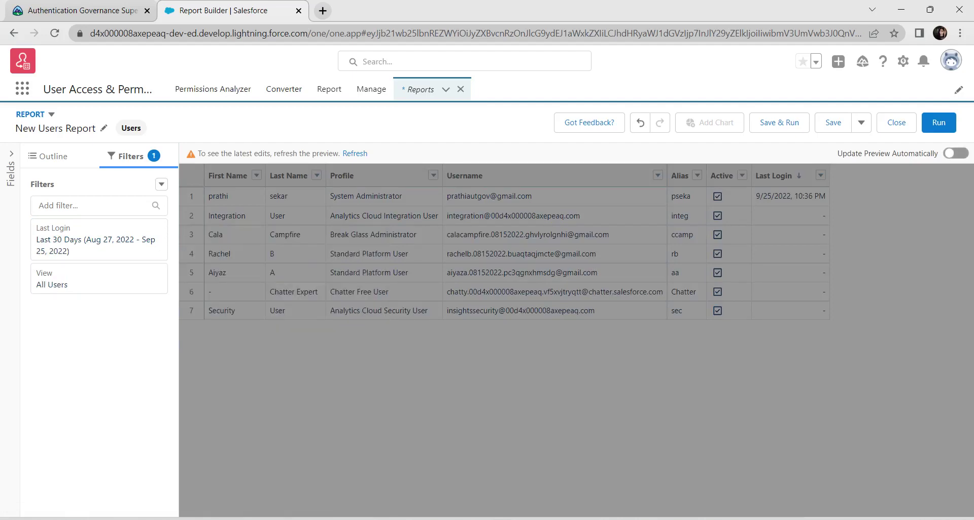
{"action": "left_click", "coordinate": [956, 153]}
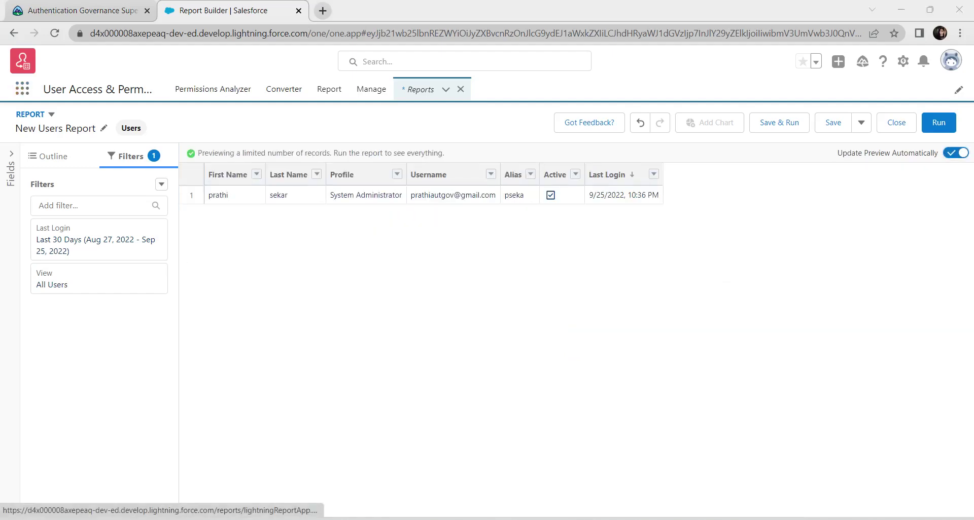
Group the report's rows by Login Status from the Login History fields and hide the detail rows
{"action": "left_click", "coordinate": [49, 156]}
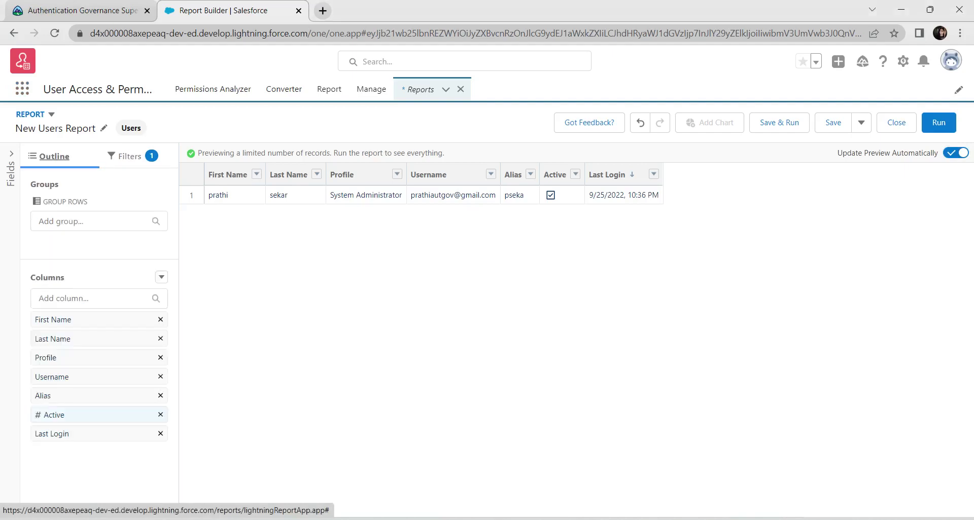
{"action": "left_click", "coordinate": [92, 221]}
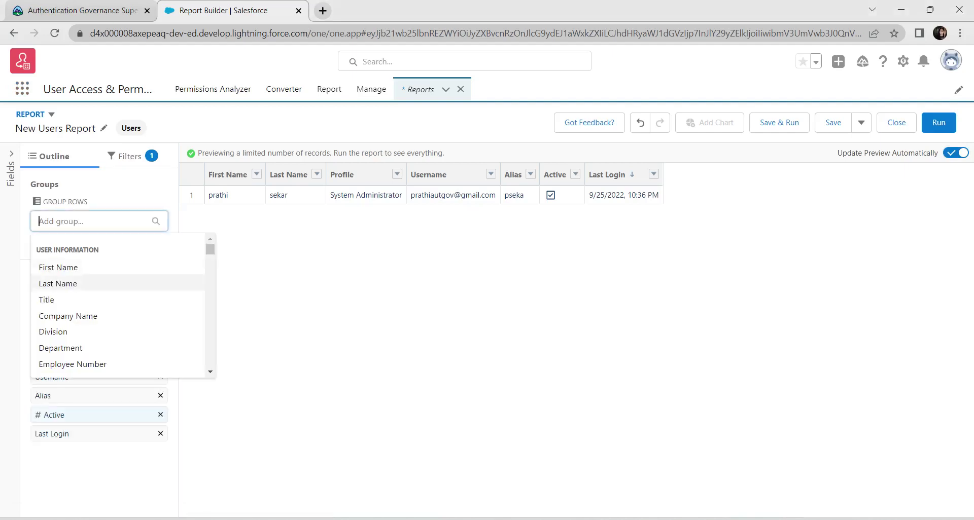
{"action": "scroll", "coordinate": [101, 314], "scroll_direction": "down", "scroll_amount": 5}
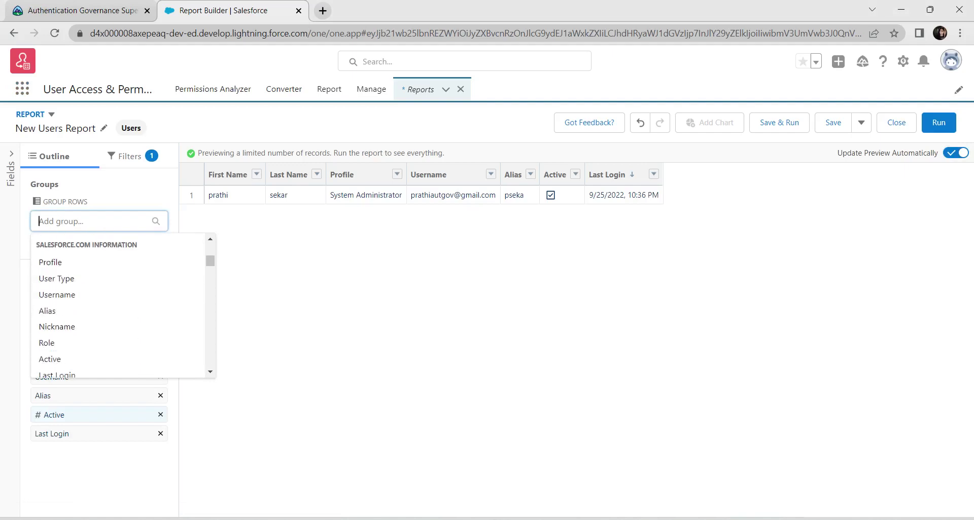
{"action": "scroll", "coordinate": [117, 309], "scroll_direction": "down", "scroll_amount": 3}
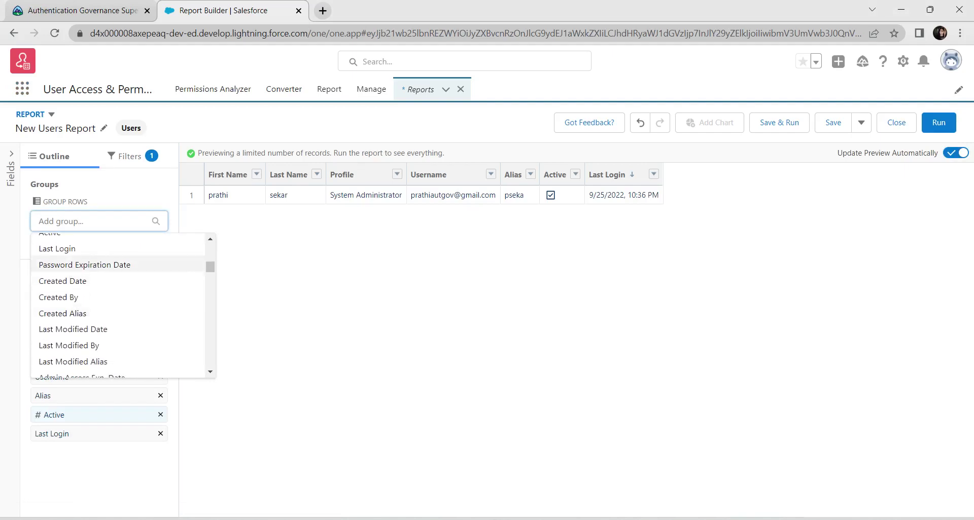
{"action": "scroll", "coordinate": [122, 304], "scroll_direction": "down", "scroll_amount": 5}
{"action": "key", "text": "Escape"}
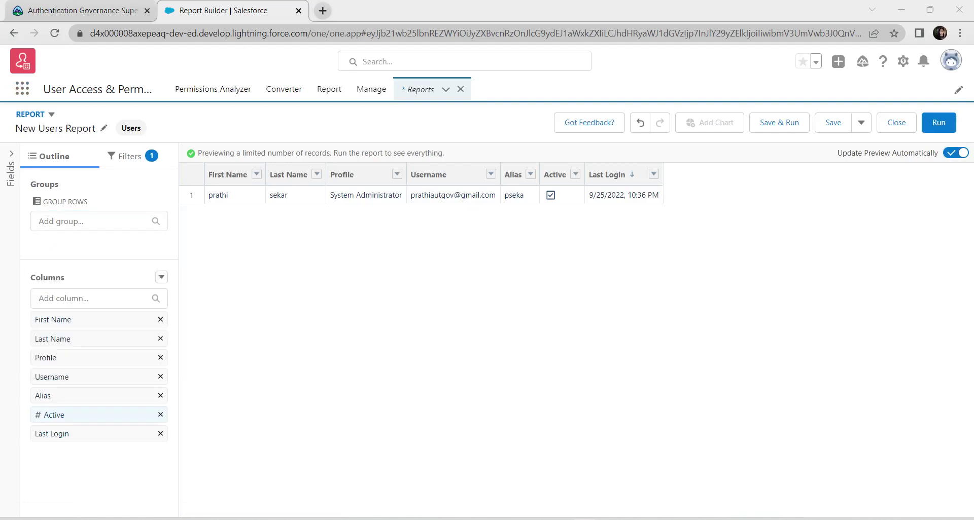
{"action": "left_click", "coordinate": [99, 222]}
{"action": "scroll", "coordinate": [117, 283], "scroll_direction": "down", "scroll_amount": 9}
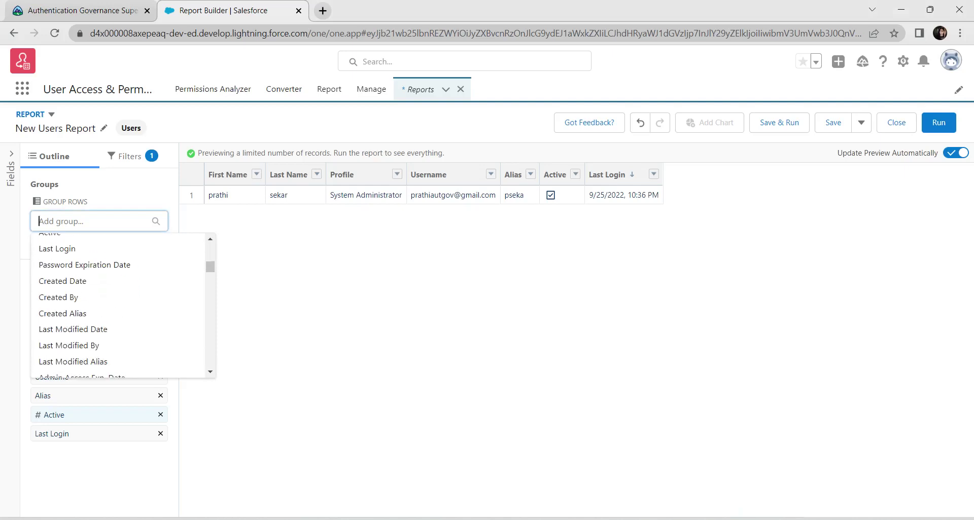
{"action": "scroll", "coordinate": [122, 309], "scroll_direction": "down", "scroll_amount": 12}
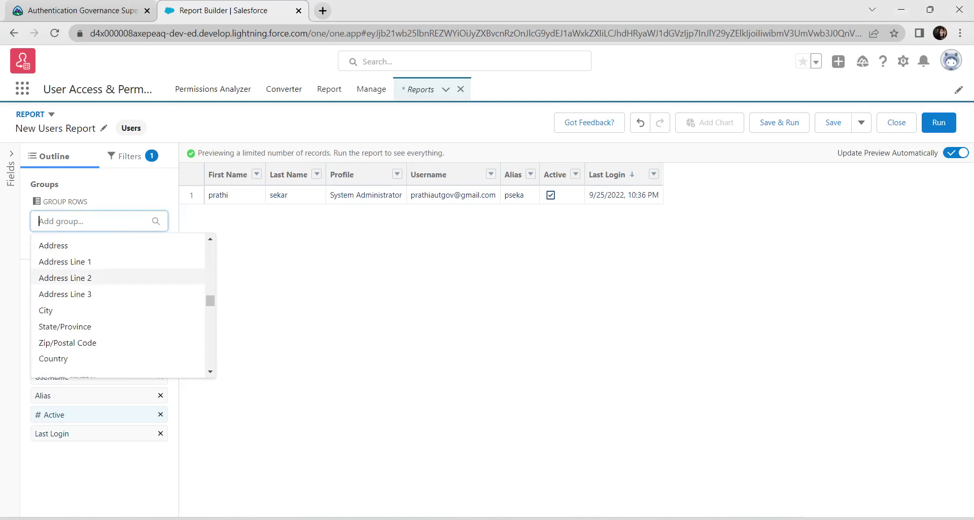
{"action": "scroll", "coordinate": [122, 304], "scroll_direction": "down", "scroll_amount": 3}
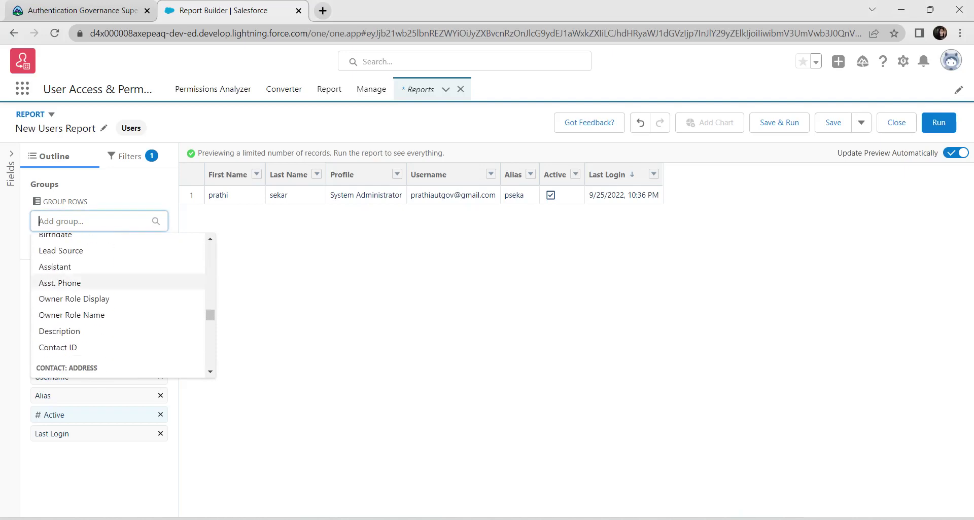
{"action": "scroll", "coordinate": [122, 289], "scroll_direction": "down", "scroll_amount": 6}
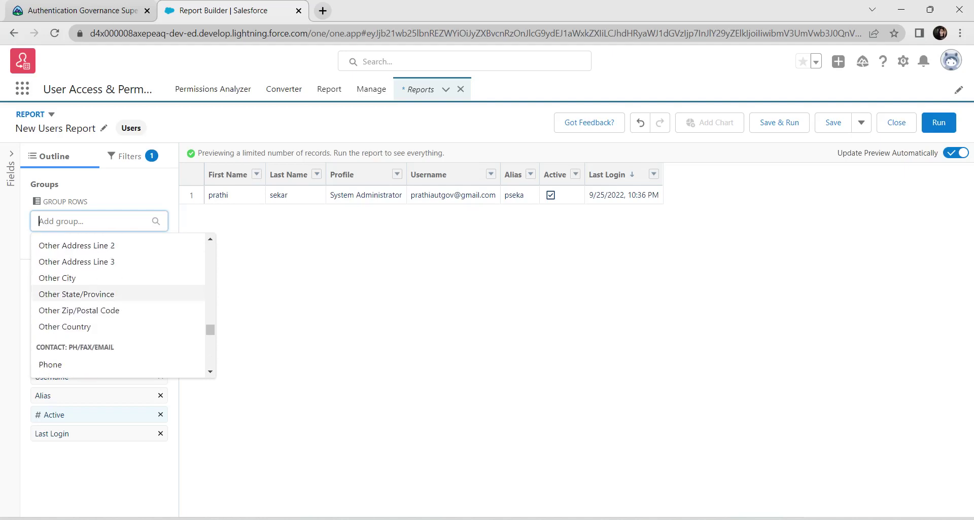
{"action": "scroll", "coordinate": [122, 304], "scroll_direction": "up", "scroll_amount": 10}
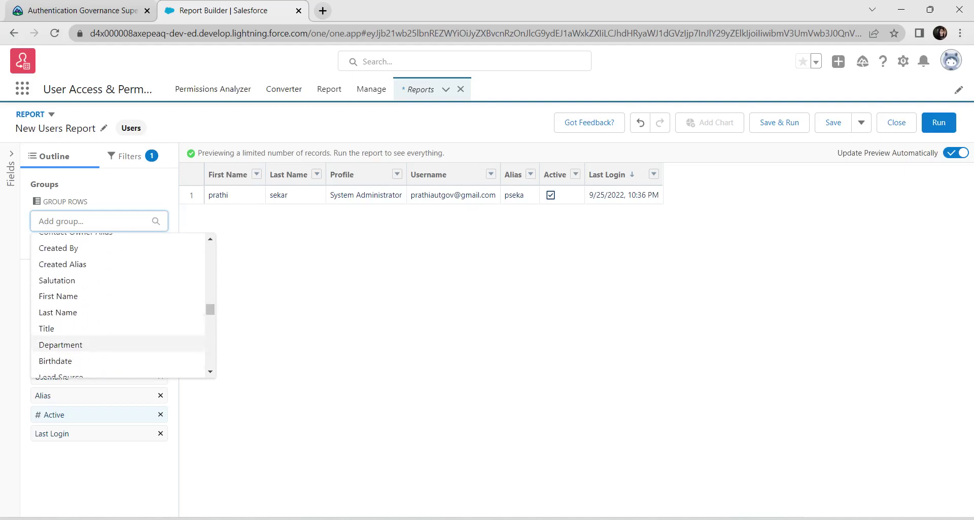
{"action": "scroll", "coordinate": [121, 340], "scroll_direction": "up", "scroll_amount": 6}
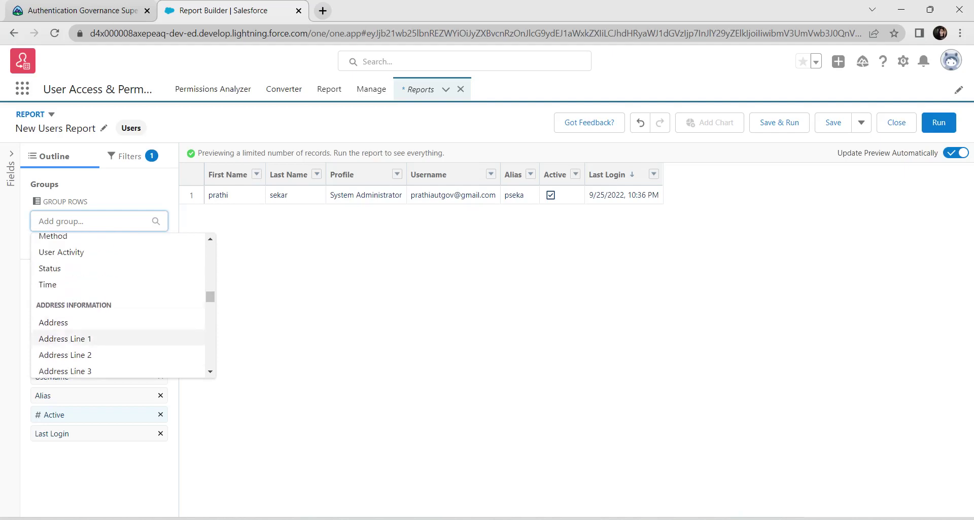
{"action": "scroll", "coordinate": [122, 339], "scroll_direction": "up", "scroll_amount": 6}
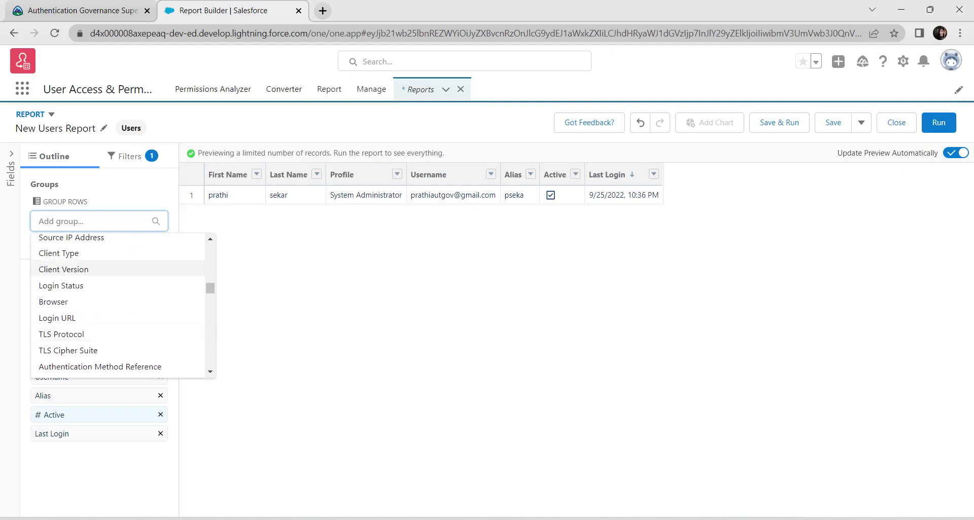
{"action": "scroll", "coordinate": [102, 349], "scroll_direction": "up", "scroll_amount": 2}
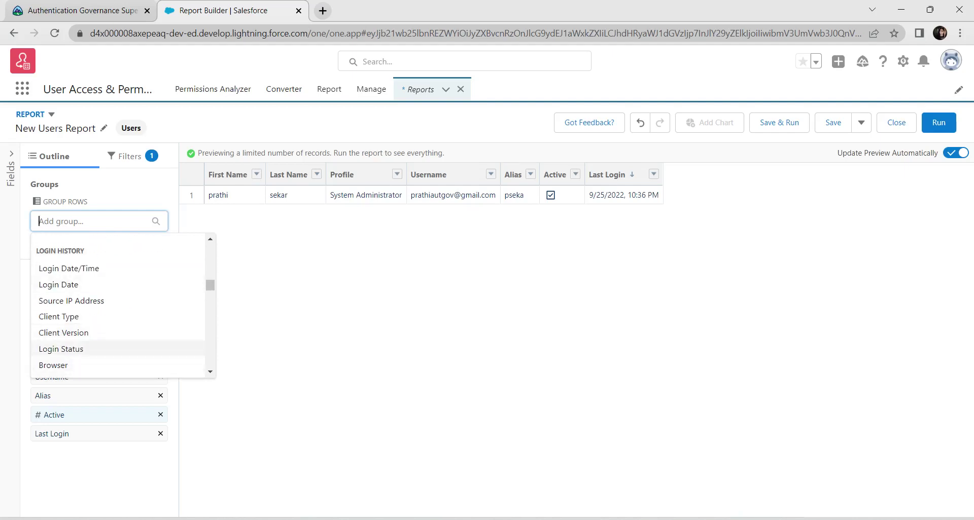
{"action": "left_click", "coordinate": [61, 349]}
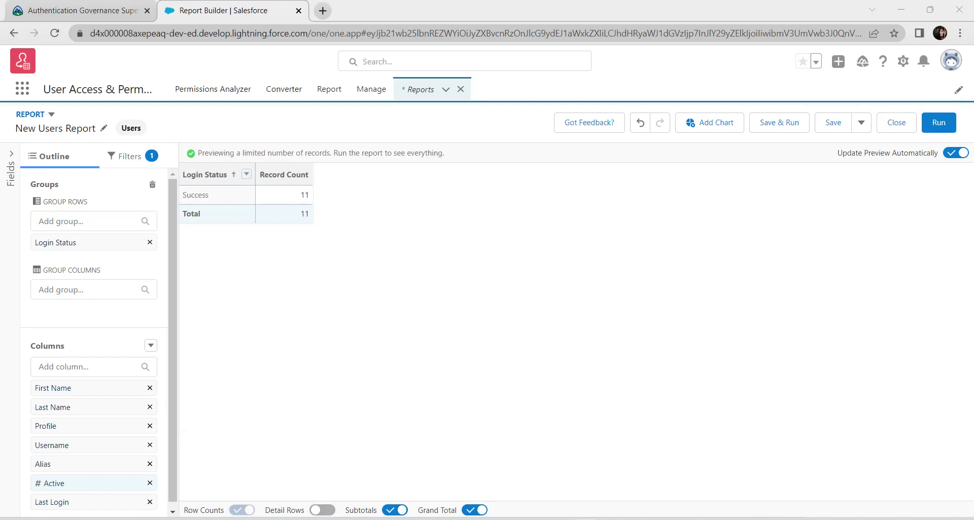
Start saving and running the report, naming it Login Attempts by Status as copied from the Trailhead requirements table
{"action": "left_click", "coordinate": [779, 123]}
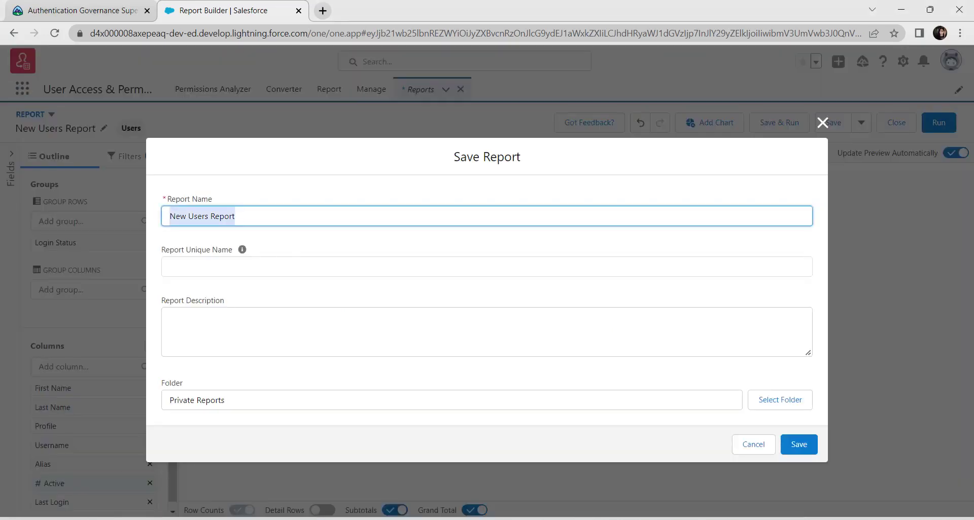
{"action": "key", "text": "BackSpace"}
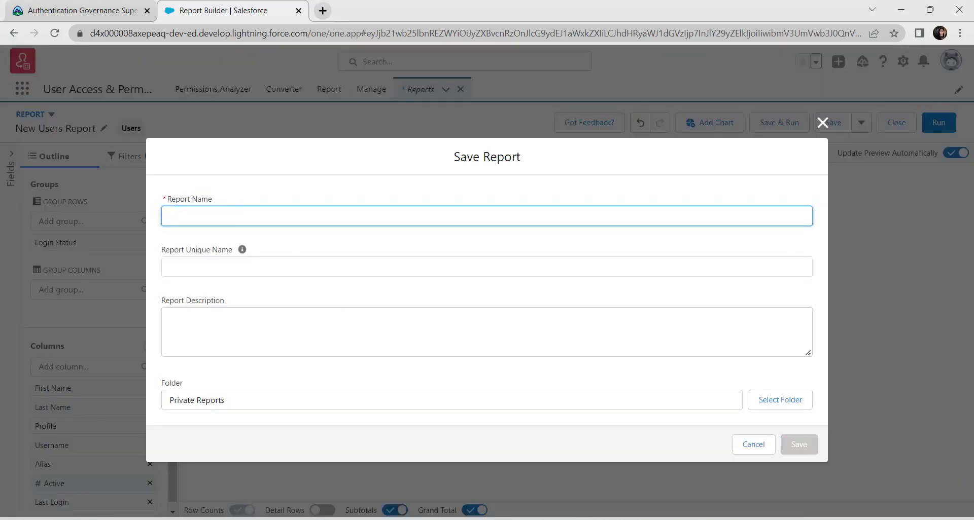
{"action": "left_click", "coordinate": [81, 10]}
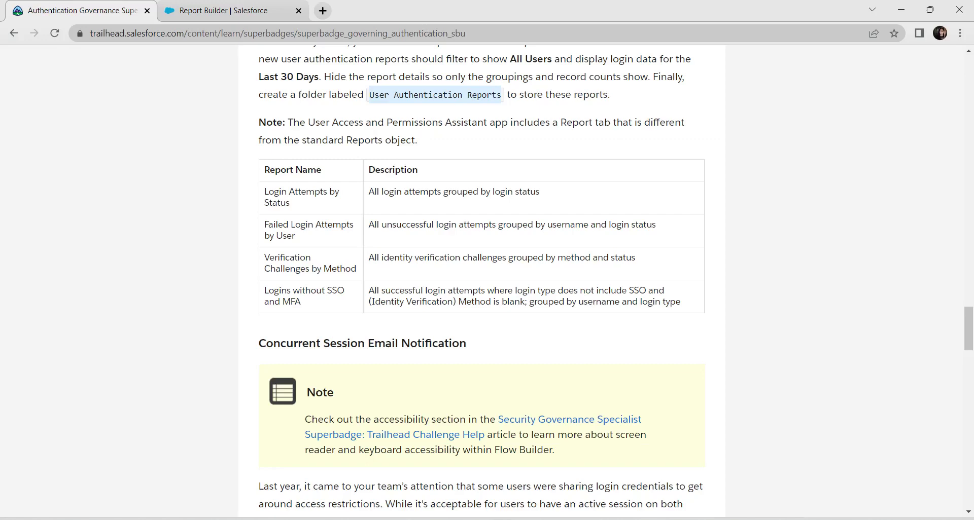
{"action": "left_click_drag", "start_coordinate": [264, 192], "coordinate": [289, 203]}
{"action": "key", "text": "ctrl+c"}
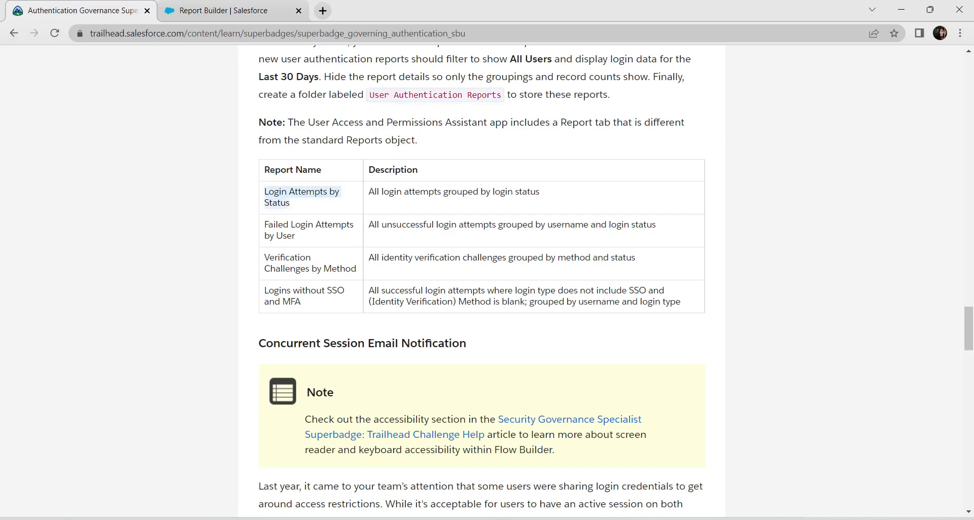
{"action": "key", "text": "ctrl+Page_Down"}
{"action": "key", "text": "ctrl+v"}
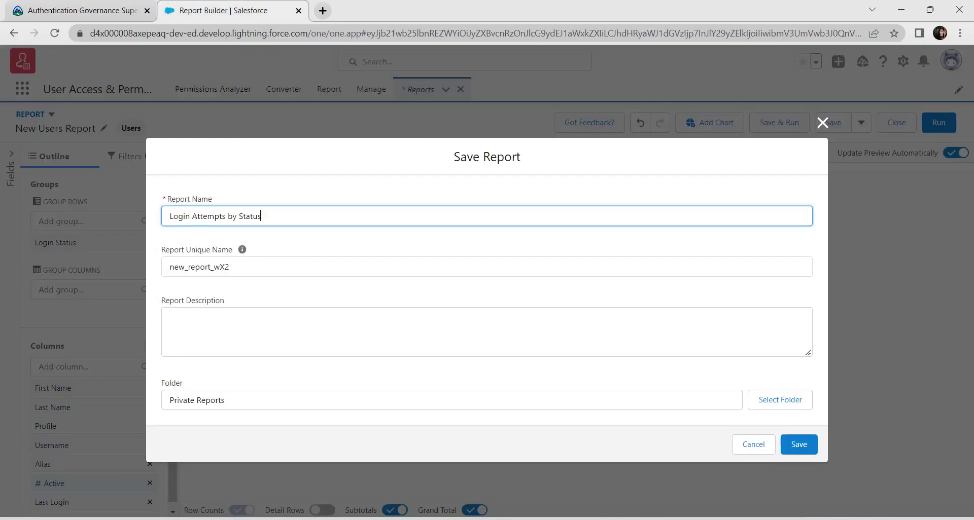
Copy the description "All login attempts grouped by login status" from the Trailhead table into the report's description
{"action": "key", "text": "Tab"}
{"action": "key", "text": "Tab"}
{"action": "key", "text": "ctrl+Page_Up"}
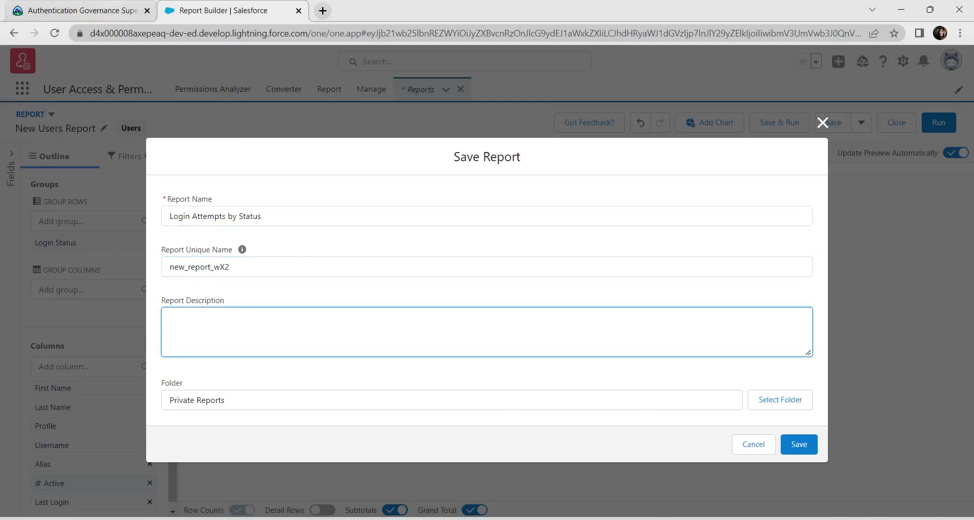
{"action": "left_click_drag", "start_coordinate": [369, 192], "coordinate": [540, 192]}
{"action": "key", "text": "ctrl+c"}
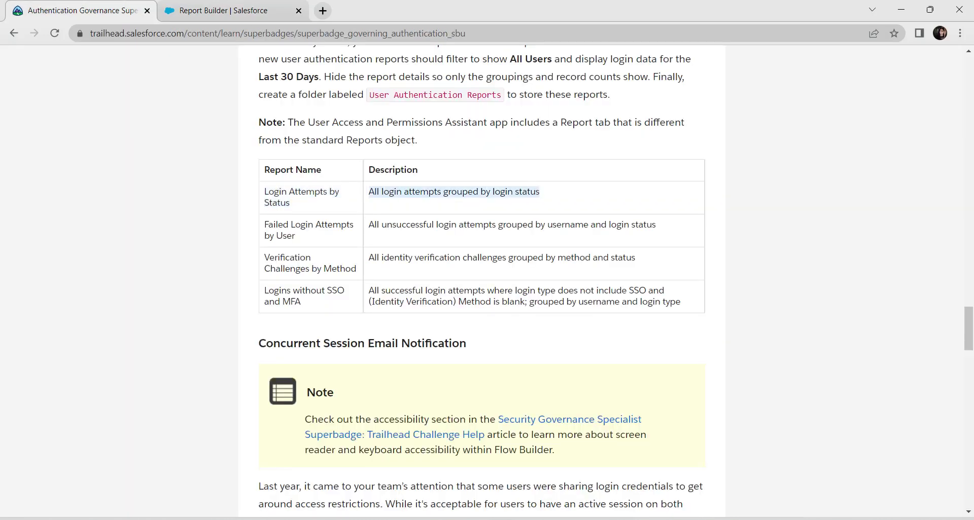
{"action": "key", "text": "ctrl+Page_Down"}
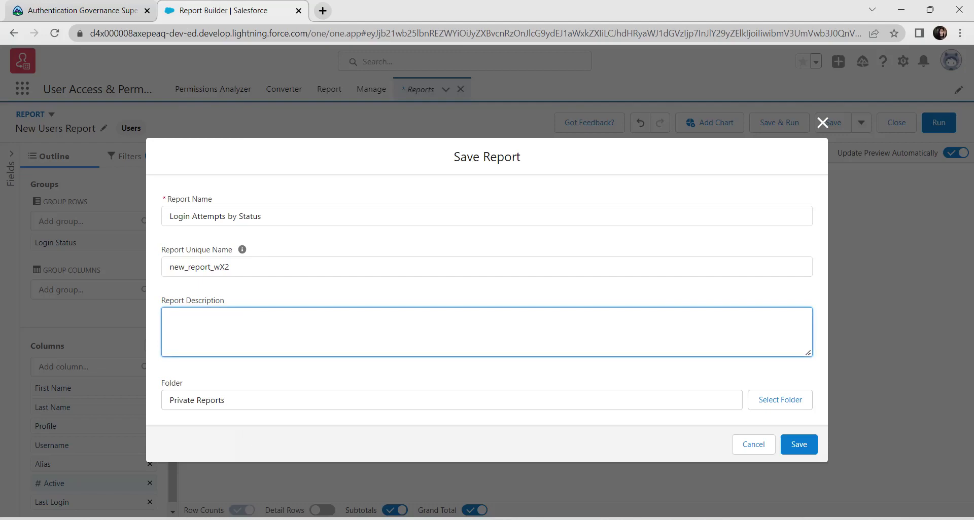
{"action": "key", "text": "ctrl+v"}
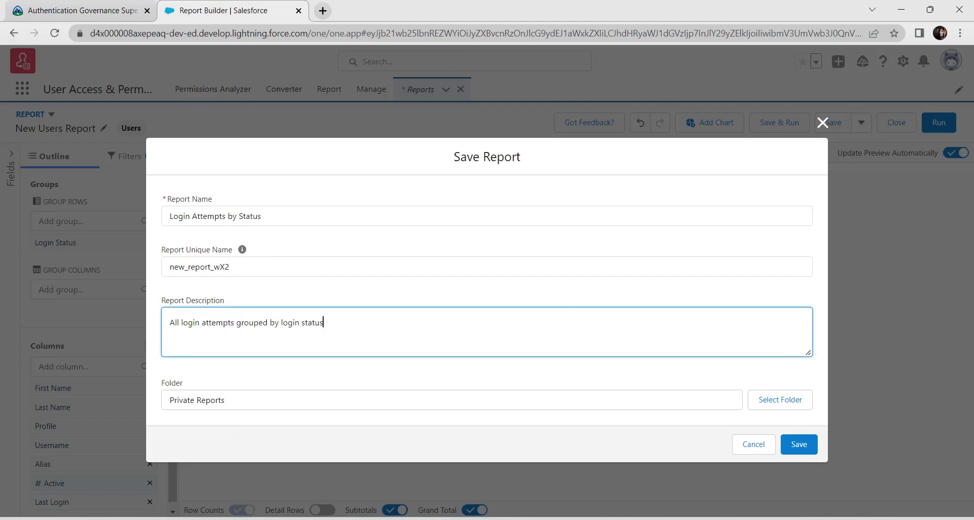
Choose User Authentication Reports as the report's folder and save the report
{"action": "left_click", "coordinate": [779, 399]}
{"action": "key", "text": "Return"}
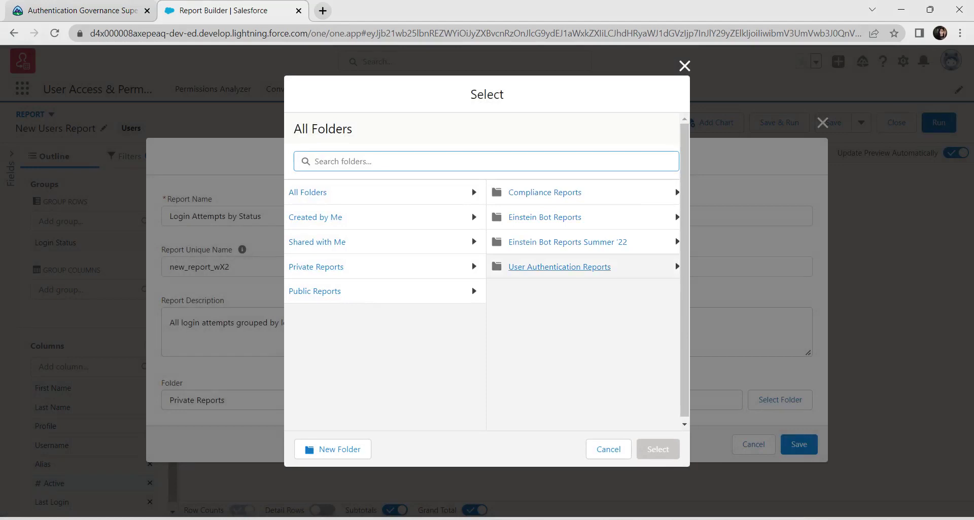
{"action": "left_click", "coordinate": [558, 267]}
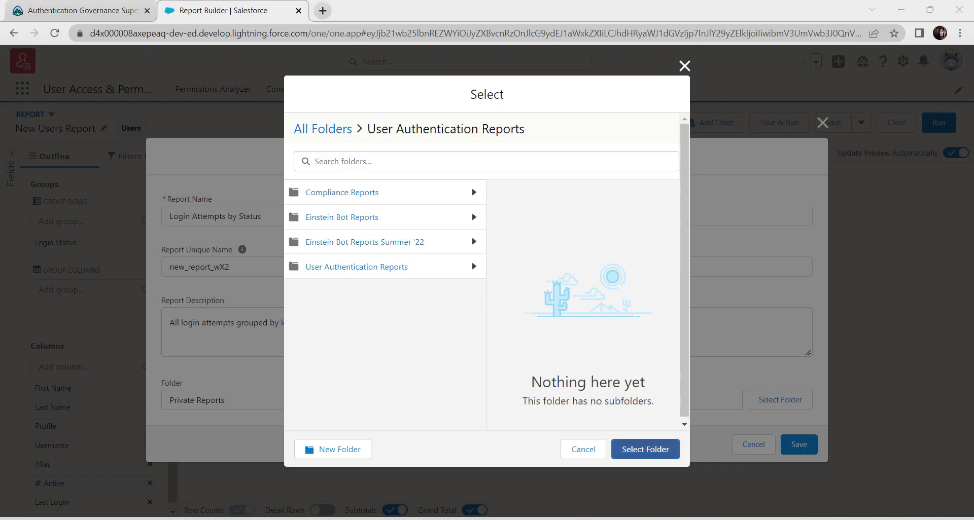
{"action": "left_click", "coordinate": [645, 449]}
{"action": "left_click", "coordinate": [799, 445]}
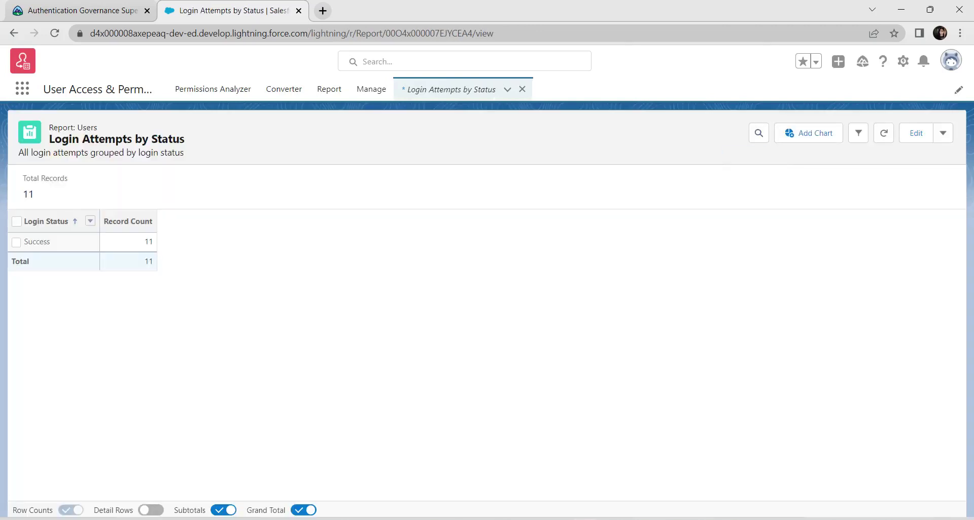
Start another report of the Users type, selecting the name Failed Login Attempts by User in the Trailhead requirements table before choosing the type
{"action": "left_click", "coordinate": [448, 89]}
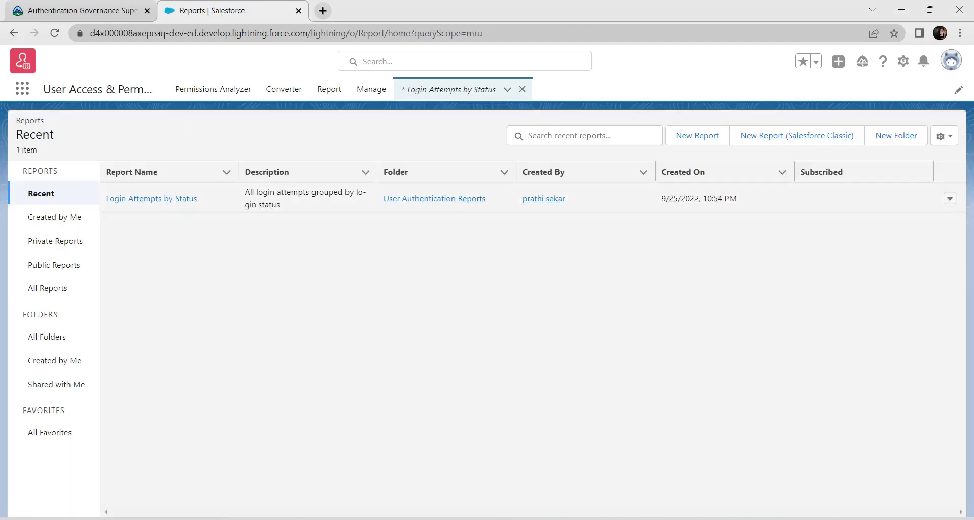
{"action": "left_click", "coordinate": [697, 136]}
{"action": "left_click", "coordinate": [60, 10]}
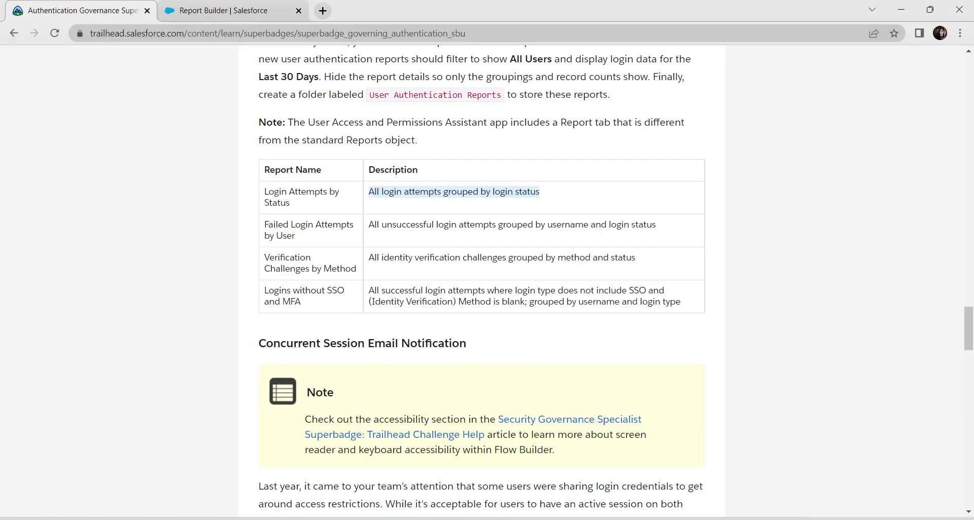
{"action": "left_click_drag", "start_coordinate": [264, 225], "coordinate": [296, 236]}
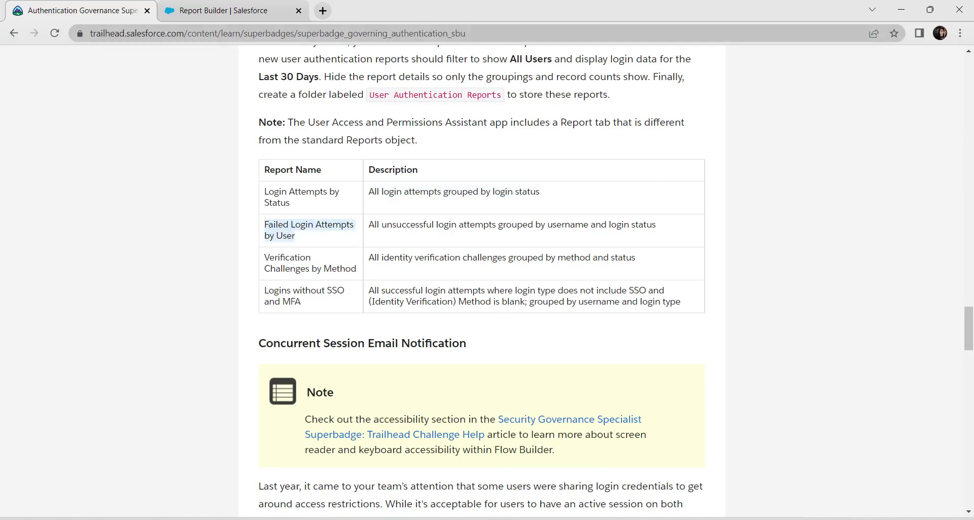
{"action": "key", "text": "ctrl+Tab"}
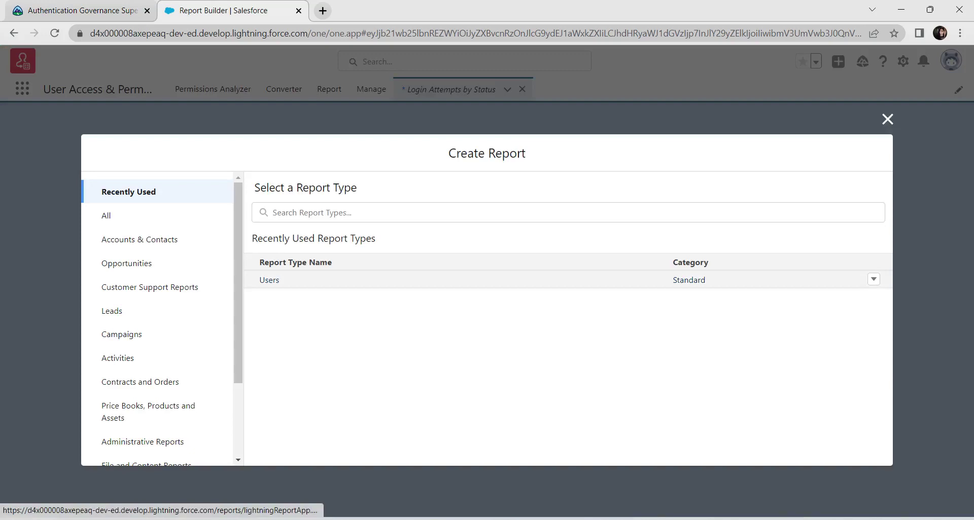
{"action": "left_click", "coordinate": [269, 280]}
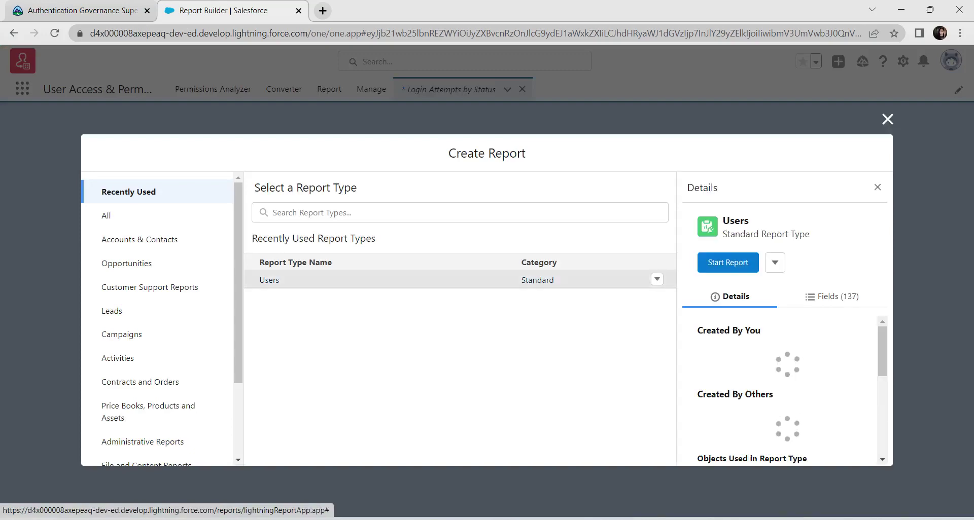
{"action": "left_click", "coordinate": [728, 262]}
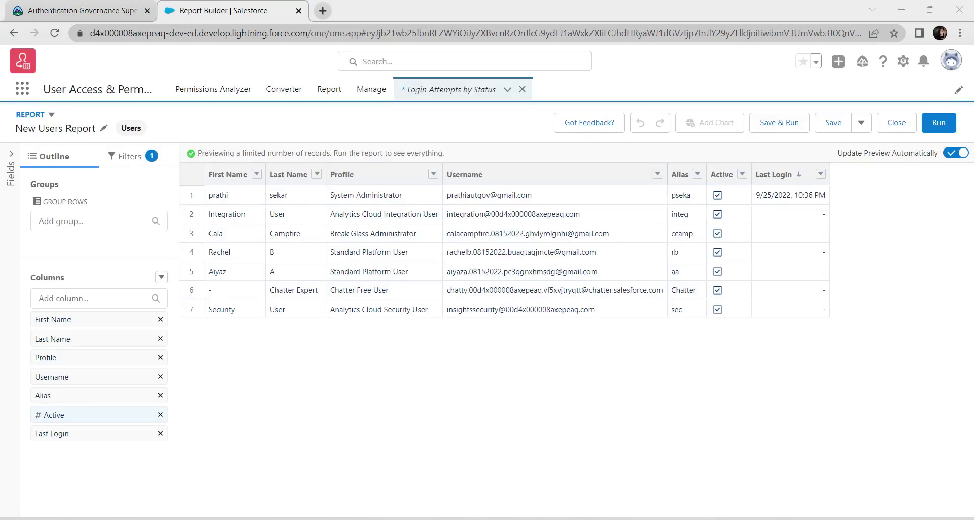
Set the report's Last Login filter range to Last 30 Days and apply it
{"action": "left_click", "coordinate": [131, 157]}
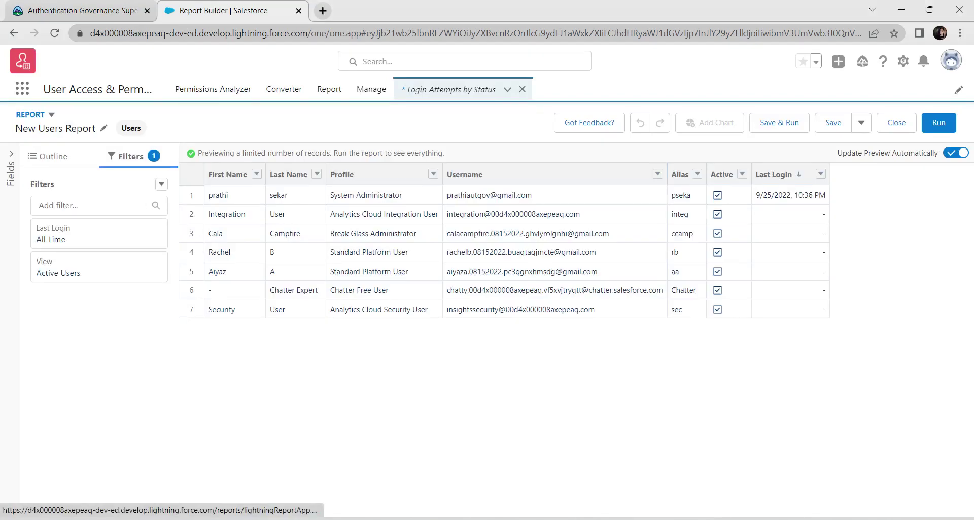
{"action": "left_click", "coordinate": [99, 234]}
{"action": "left_click", "coordinate": [283, 257]}
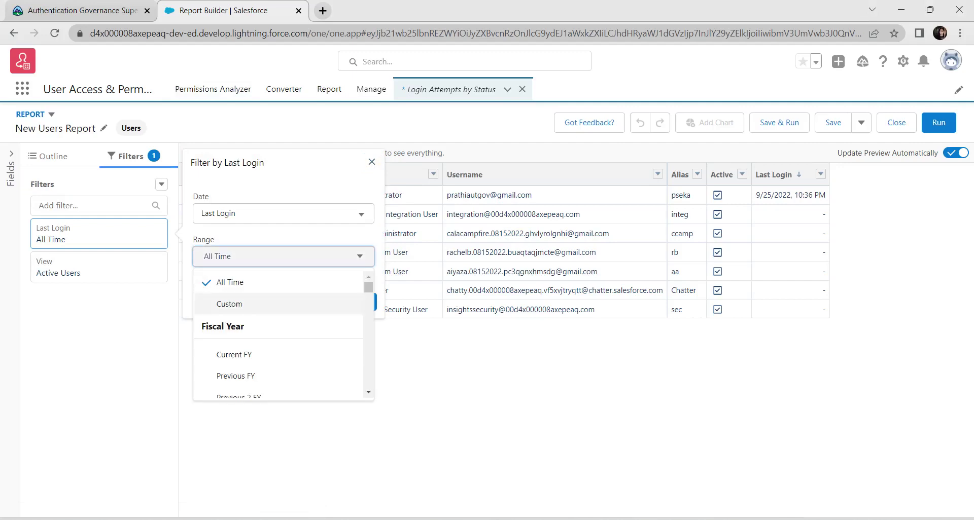
{"action": "scroll", "coordinate": [278, 325], "scroll_direction": "down", "scroll_amount": 4}
{"action": "scroll", "coordinate": [283, 335], "scroll_direction": "down", "scroll_amount": 10}
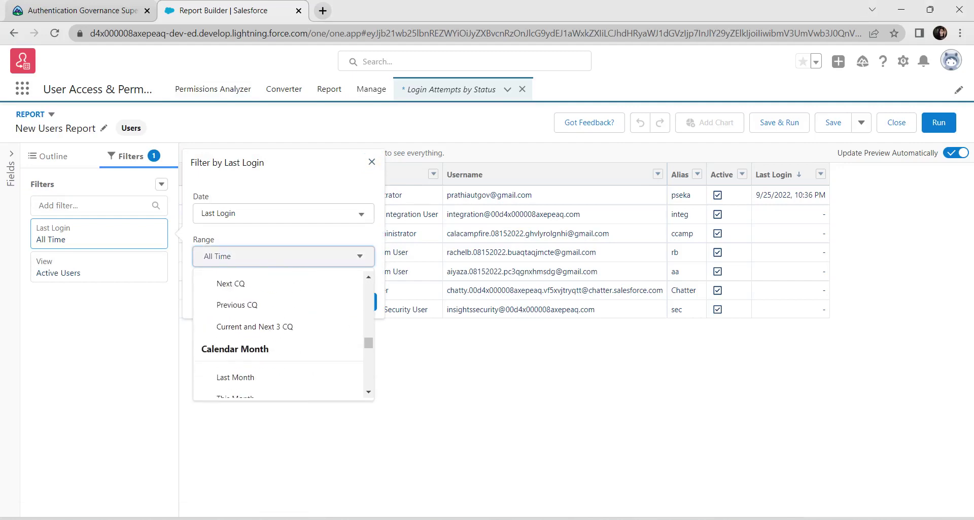
{"action": "scroll", "coordinate": [283, 335], "scroll_direction": "down", "scroll_amount": 5}
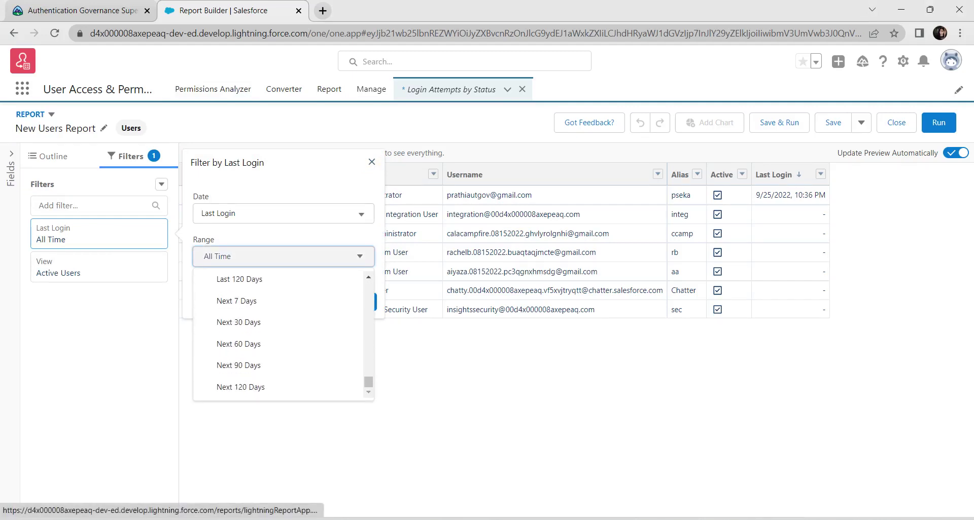
{"action": "scroll", "coordinate": [283, 335], "scroll_direction": "up", "scroll_amount": 3}
{"action": "left_click", "coordinate": [237, 341]}
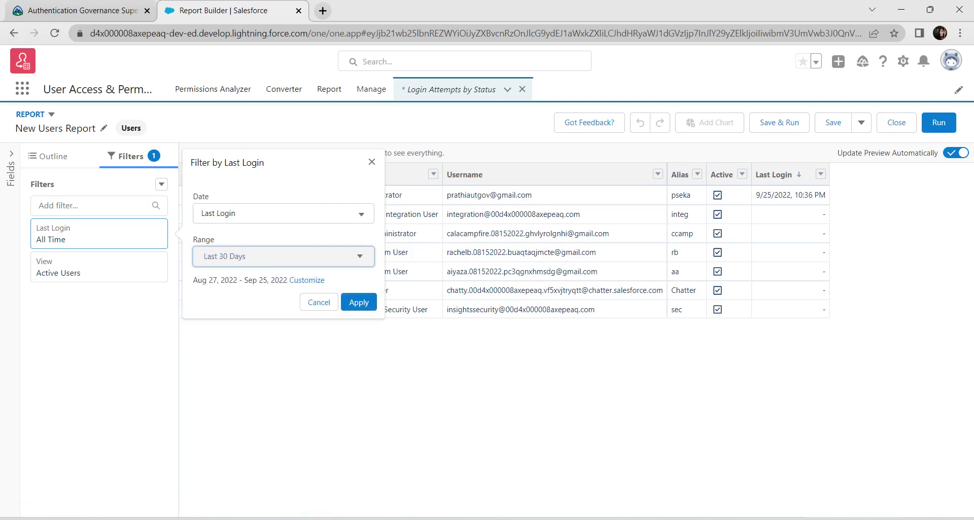
{"action": "left_click", "coordinate": [359, 302]}
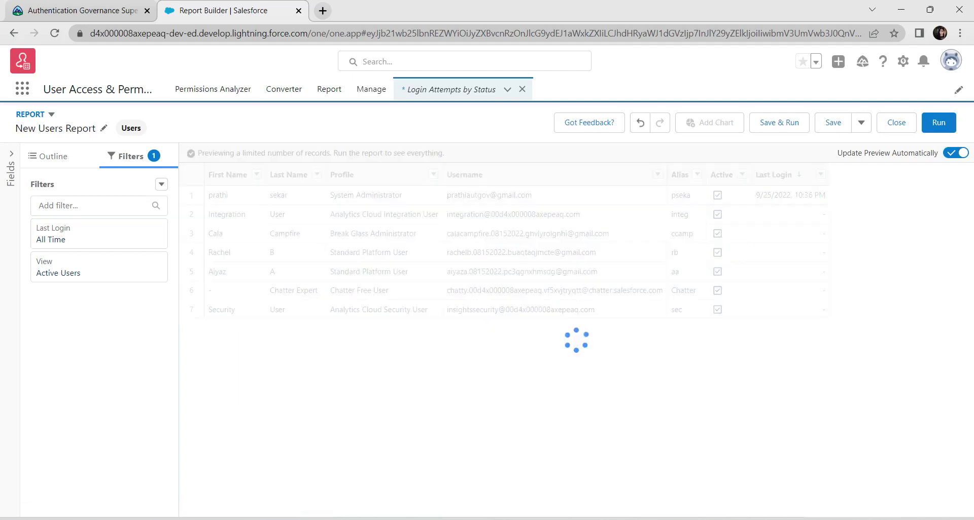
Change the report's View filter to All Users and apply it
{"action": "left_click", "coordinate": [99, 274]}
{"action": "left_click", "coordinate": [283, 289]}
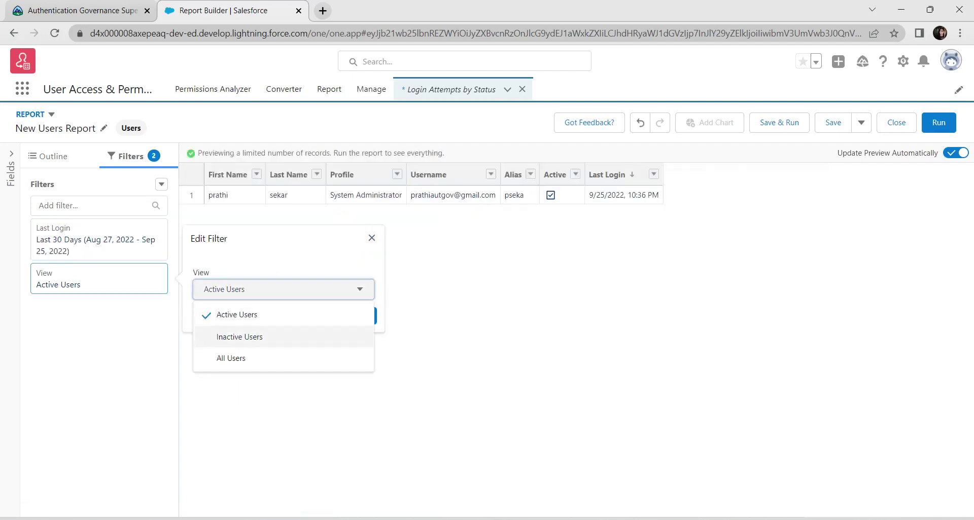
{"action": "left_click", "coordinate": [231, 358]}
{"action": "left_click", "coordinate": [359, 315]}
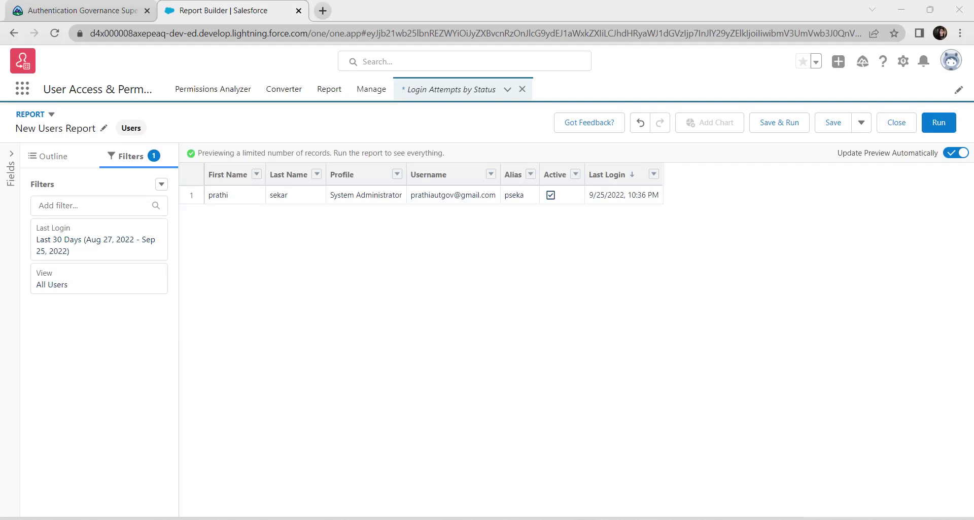
Add a Login Status filter to the report with the operator not equal to and the value Success
{"action": "left_click", "coordinate": [99, 206]}
{"action": "type", "text": "login"}
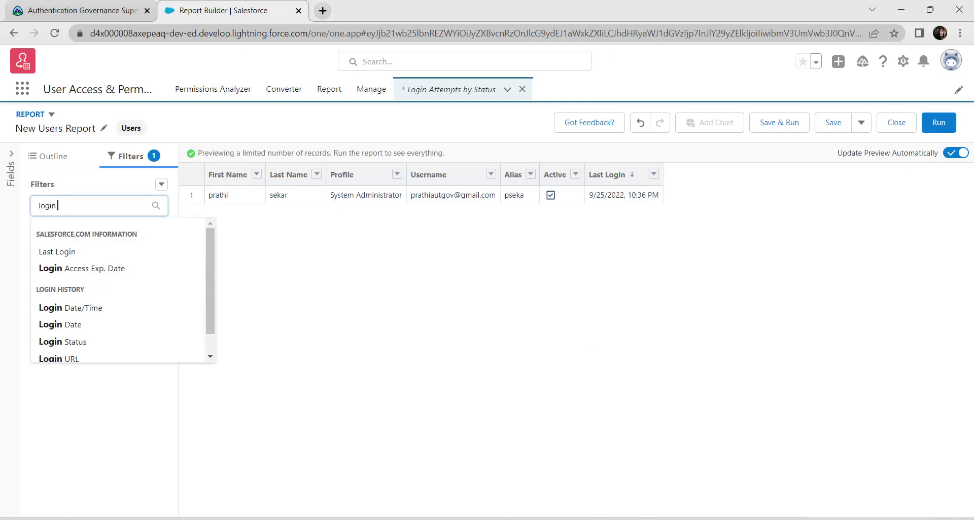
{"action": "type", "text": " status"}
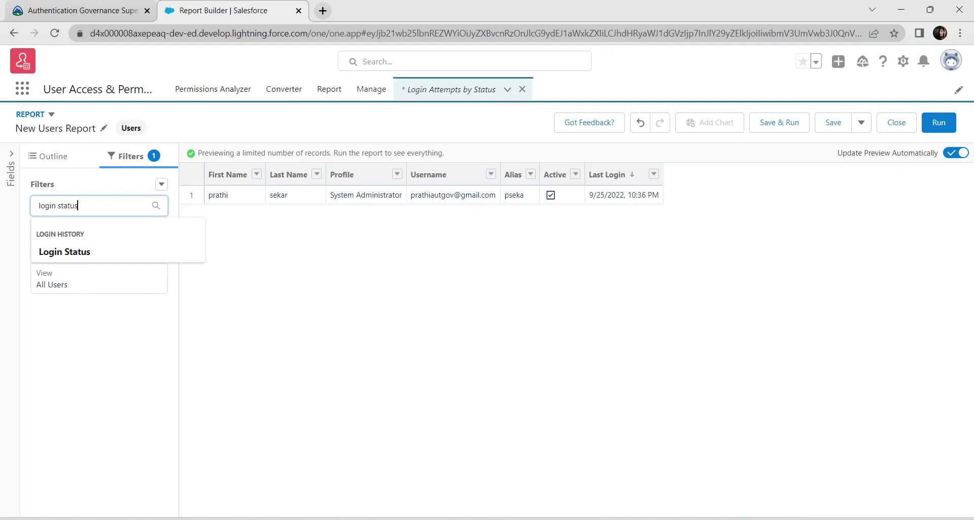
{"action": "key", "text": "Down"}
{"action": "key", "text": "Return"}
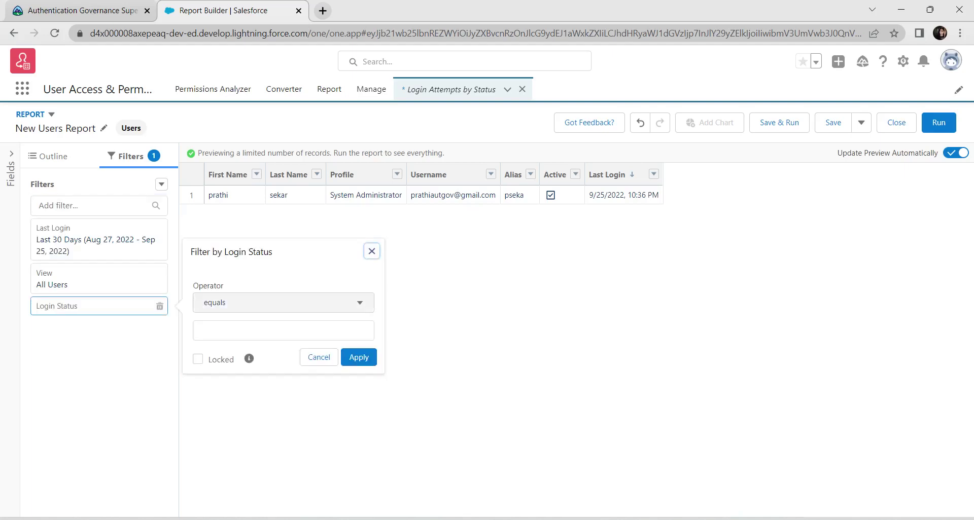
{"action": "left_click", "coordinate": [283, 302]}
{"action": "left_click", "coordinate": [239, 350]}
{"action": "left_click", "coordinate": [283, 331]}
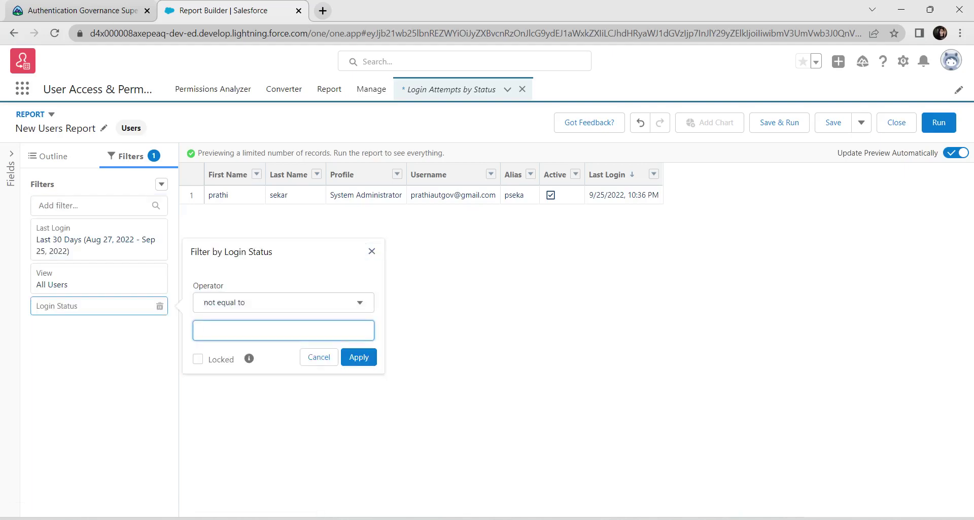
{"action": "key", "text": "alt+Tab"}
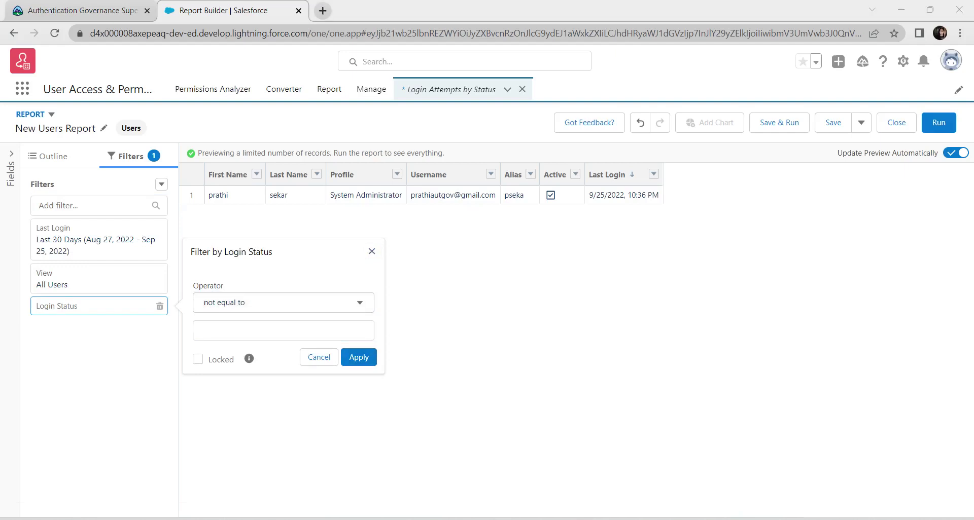
{"action": "left_click", "coordinate": [201, 330]}
{"action": "type", "text": "Success"}
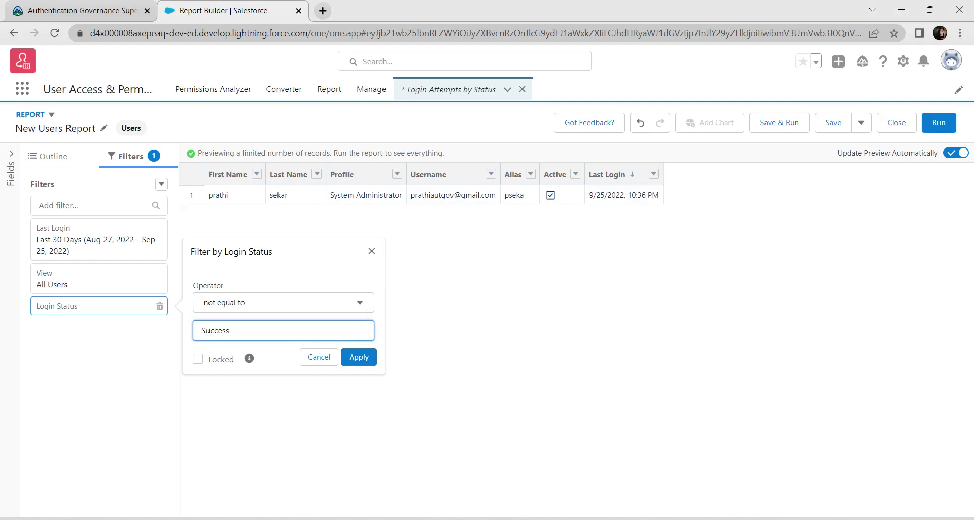
{"action": "left_click", "coordinate": [359, 357]}
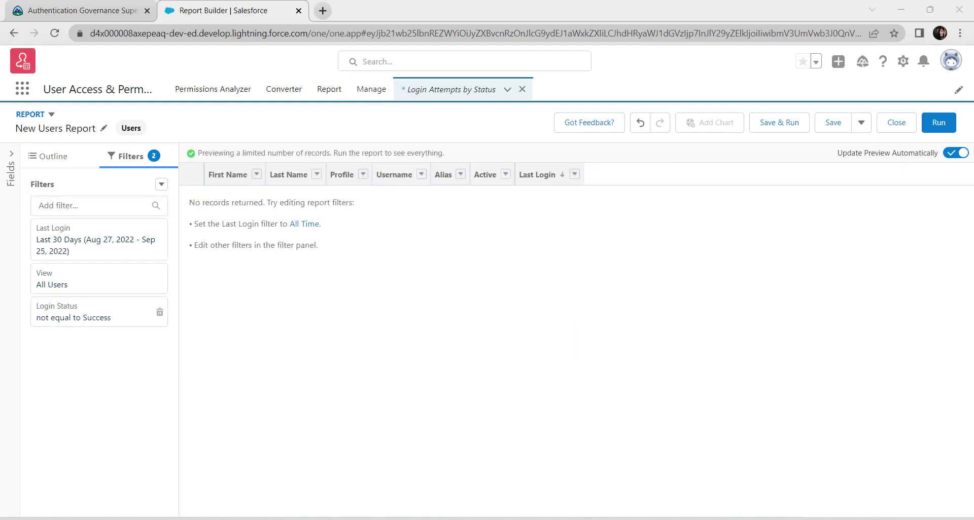
Group the report rows by Username and Login Status, and hide the detail rows
{"action": "left_click", "coordinate": [50, 156]}
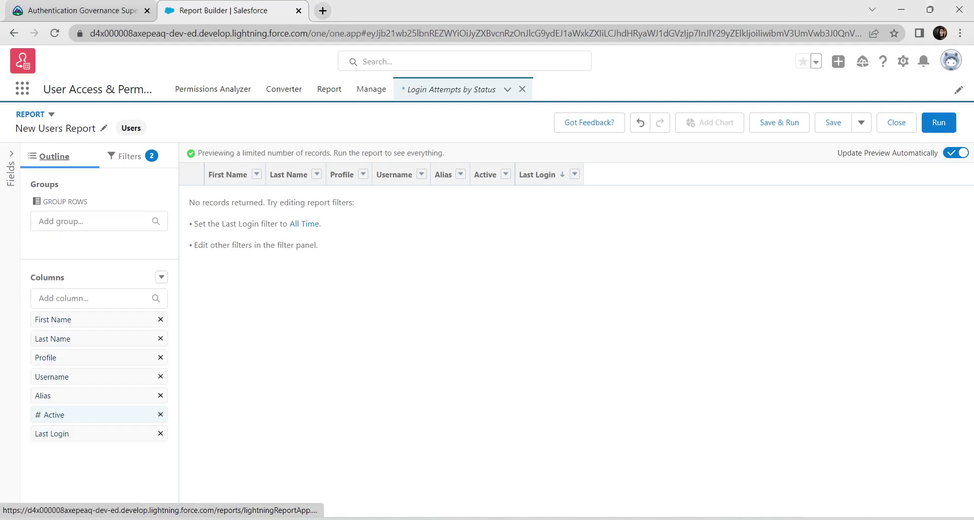
{"action": "left_click", "coordinate": [90, 221]}
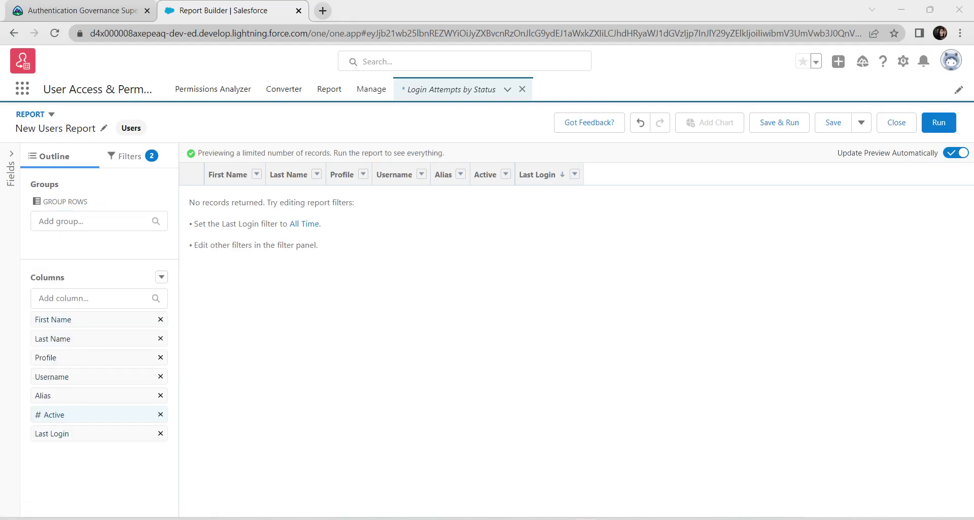
{"action": "left_click", "coordinate": [91, 221]}
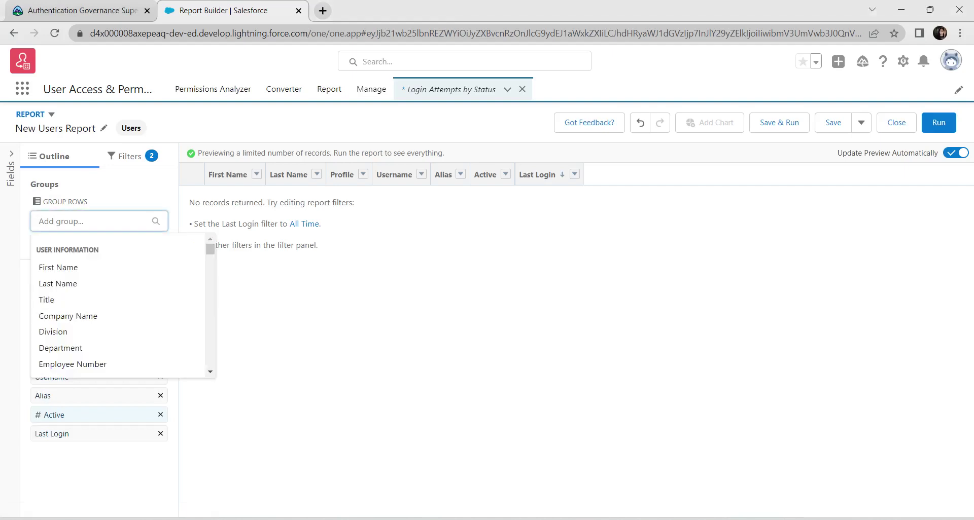
{"action": "type", "text": "user"}
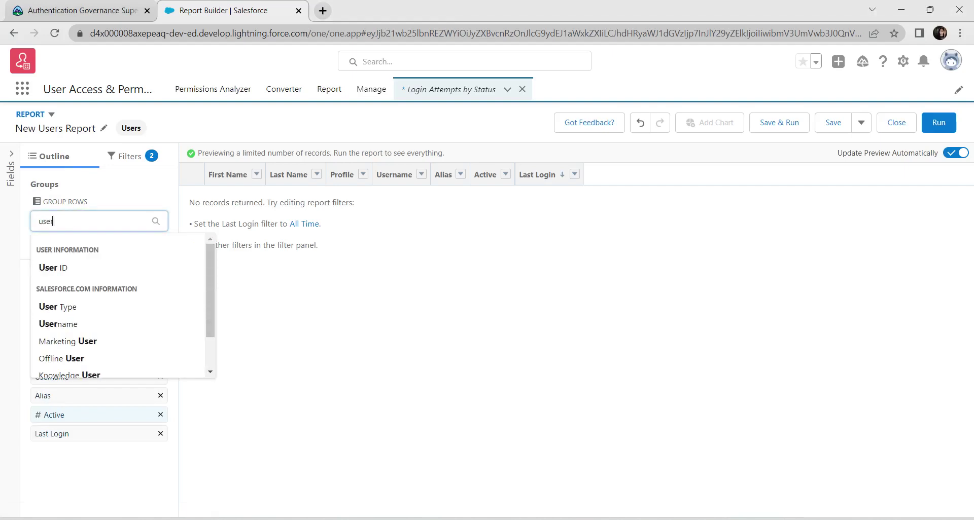
{"action": "type", "text": " na"}
{"action": "key", "text": "BackSpace"}
{"action": "key", "text": "BackSpace"}
{"action": "key", "text": "BackSpace"}
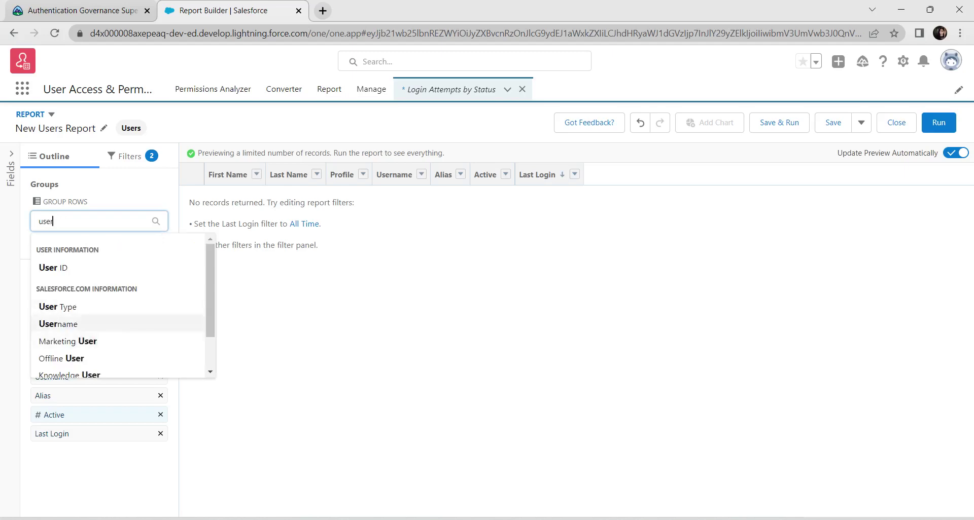
{"action": "left_click", "coordinate": [58, 324]}
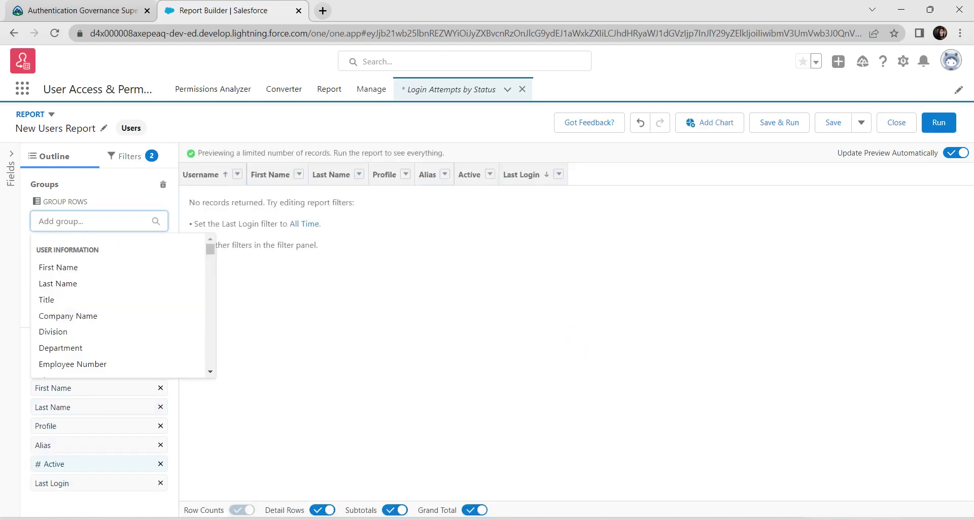
{"action": "type", "text": "login"}
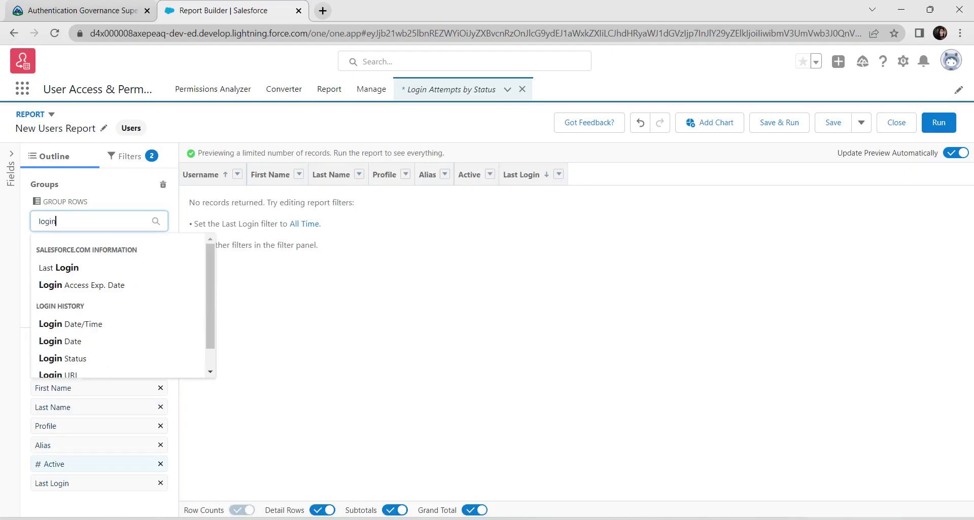
{"action": "left_click", "coordinate": [57, 358]}
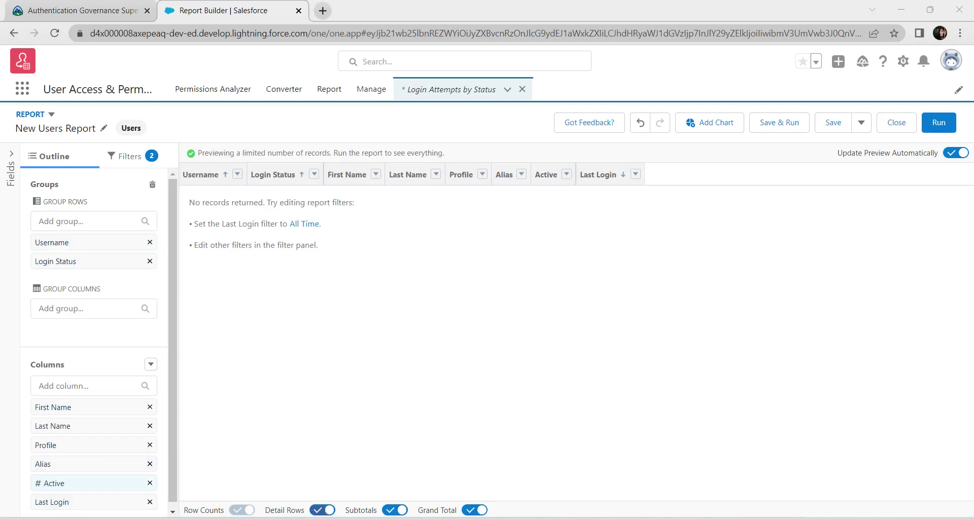
{"action": "left_click", "coordinate": [322, 510]}
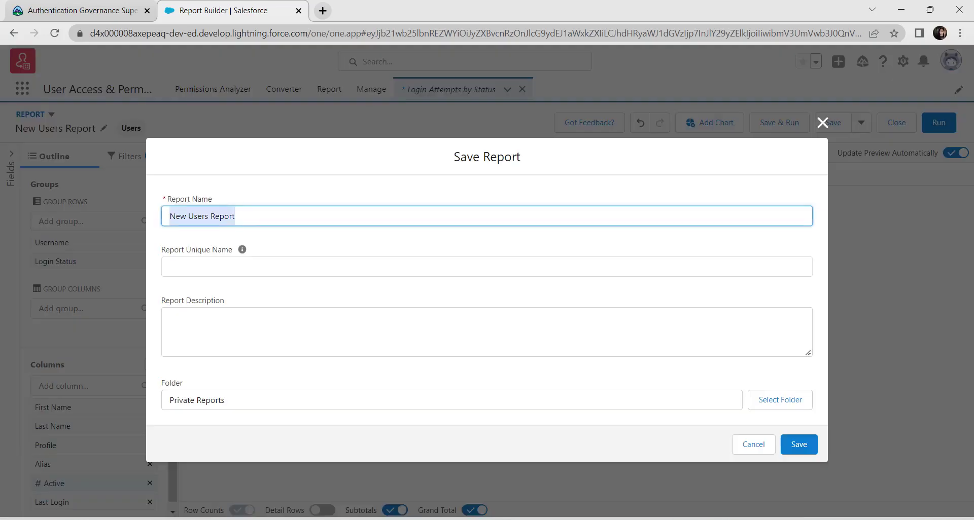
Start saving the report under the name Failed Login Attempts by User and have its unique name filled in automatically
{"action": "key", "text": "BackSpace"}
{"action": "key", "text": "ctrl+v"}
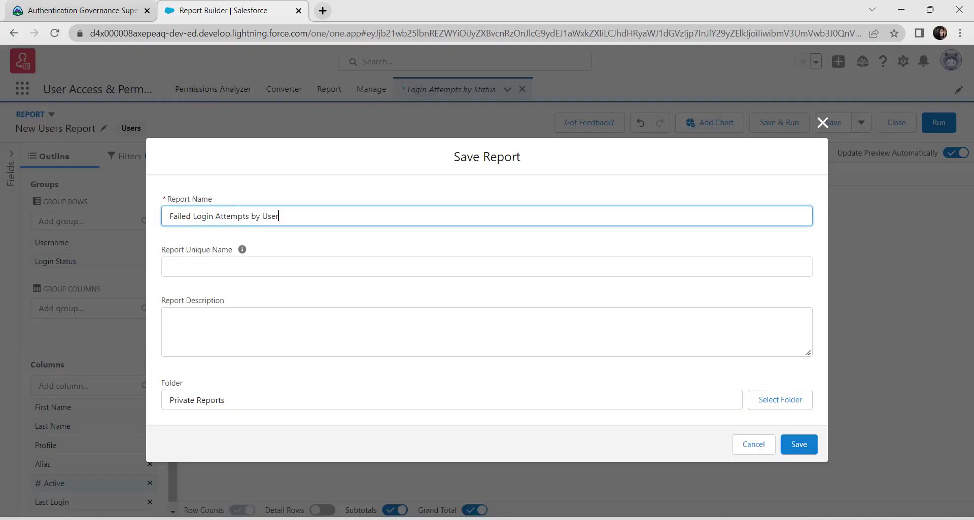
{"action": "left_click", "coordinate": [273, 267]}
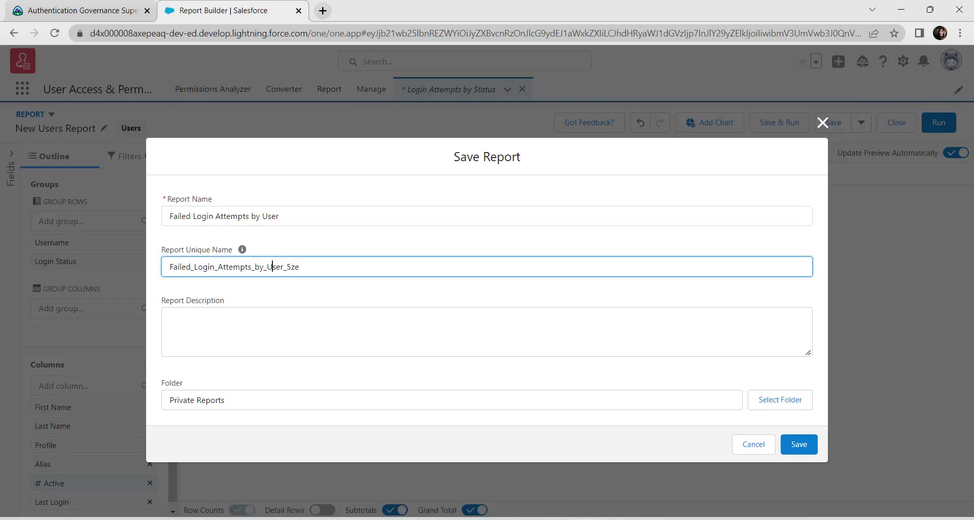
Copy "All unsuccessful login attempts grouped by username and login status" from the Trailhead table into the report's description
{"action": "key", "text": "alt+Tab"}
{"action": "key", "text": "ctrl+Tab"}
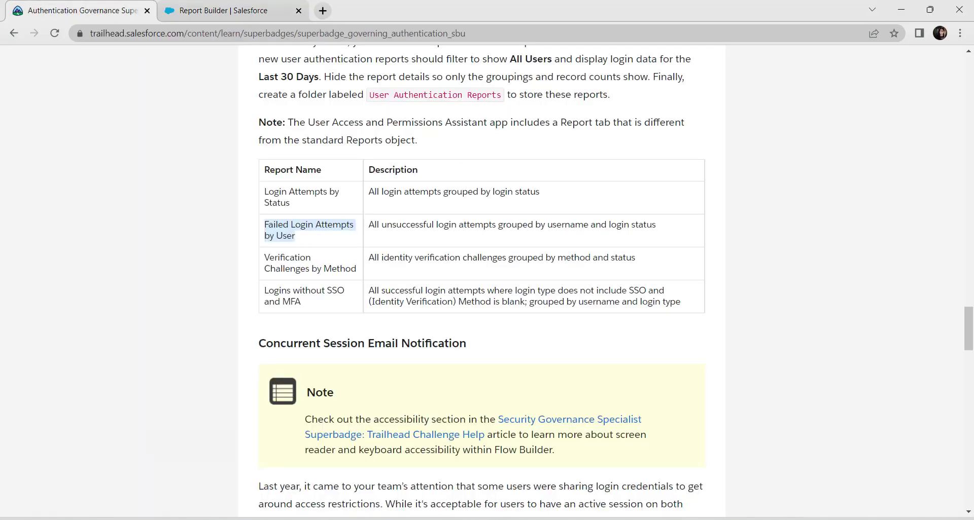
{"action": "left_click_drag", "start_coordinate": [369, 225], "coordinate": [656, 225]}
{"action": "key", "text": "ctrl+c"}
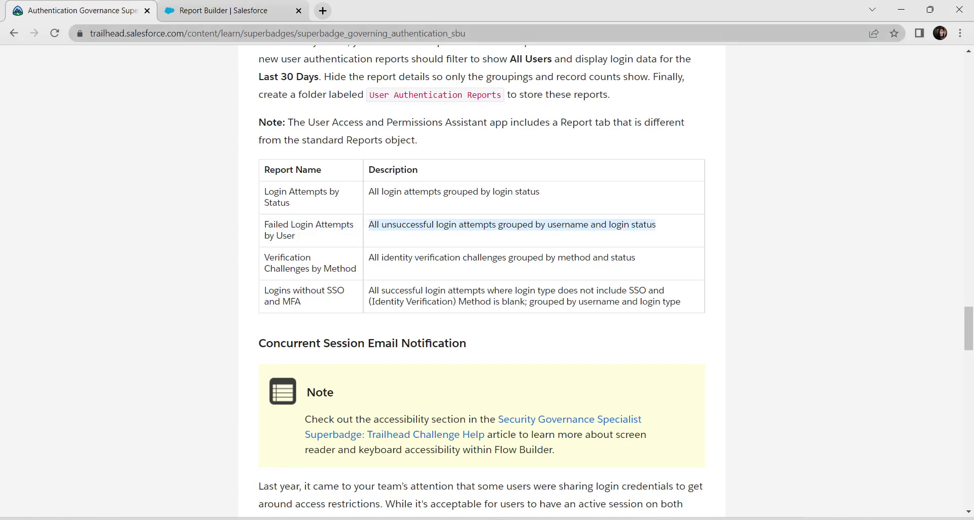
{"action": "key", "text": "ctrl+Tab"}
{"action": "key", "text": "Tab"}
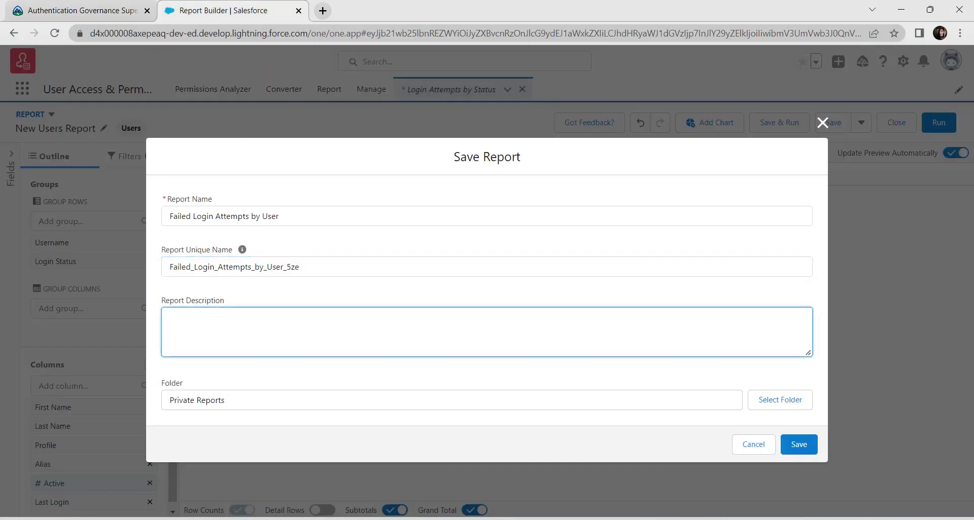
{"action": "key", "text": "ctrl+v"}
{"action": "key", "text": "alt+Tab"}
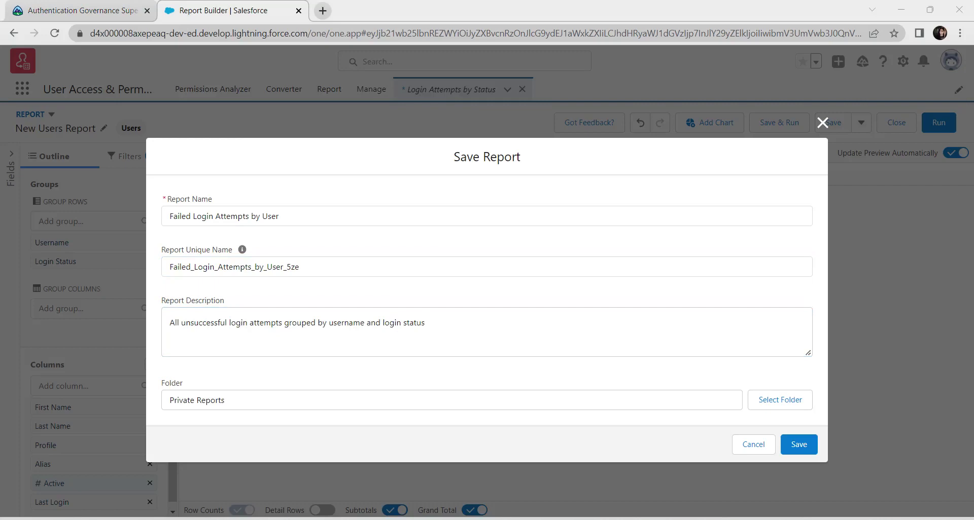
Save the report in the User Authentication Reports folder and return to the reports list
{"action": "left_click", "coordinate": [779, 400]}
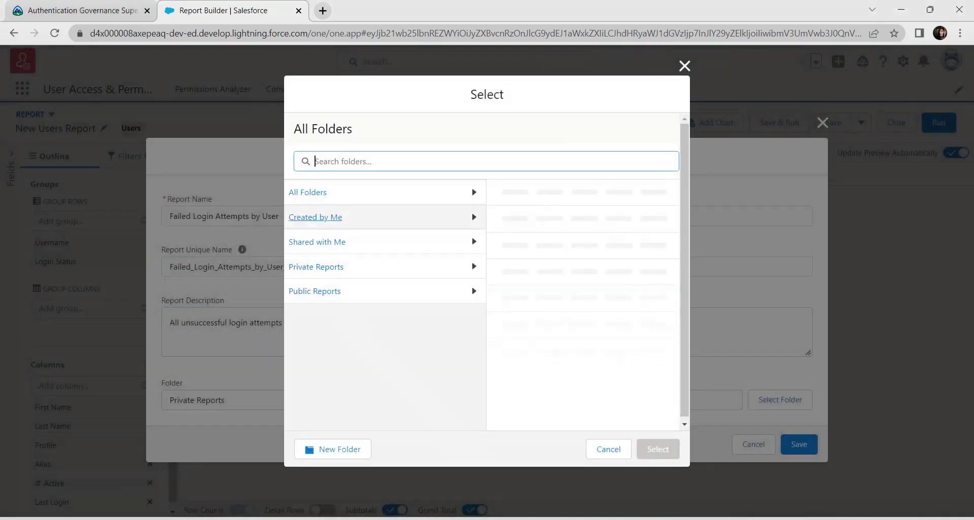
{"action": "left_click", "coordinate": [559, 267]}
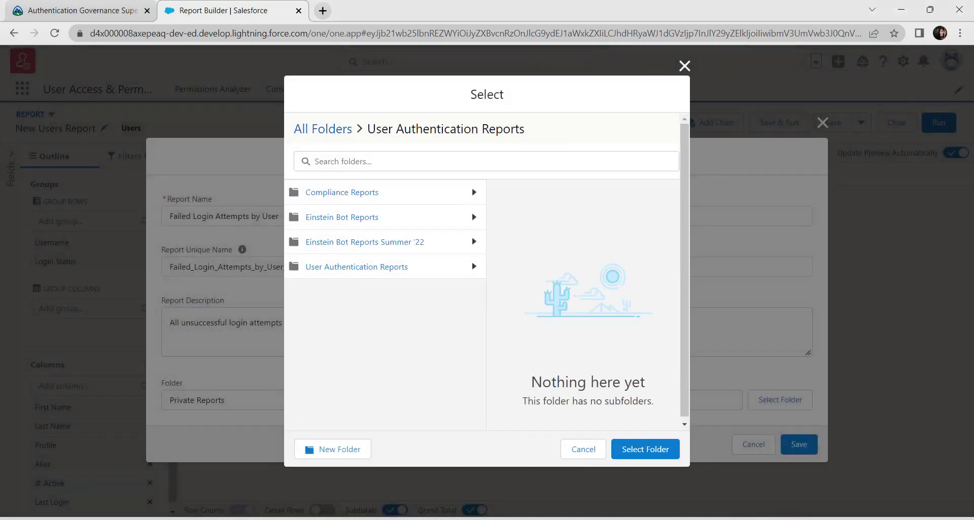
{"action": "left_click", "coordinate": [646, 449]}
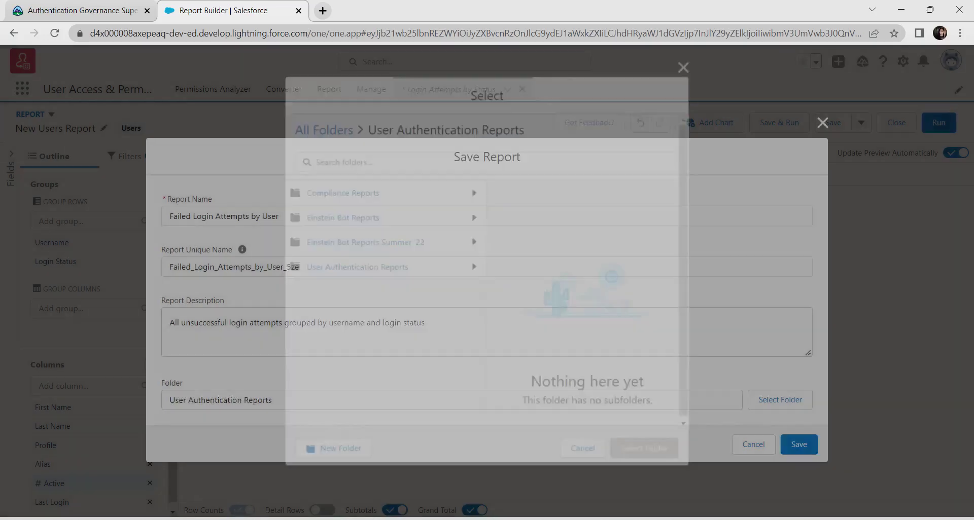
{"action": "left_click", "coordinate": [799, 444]}
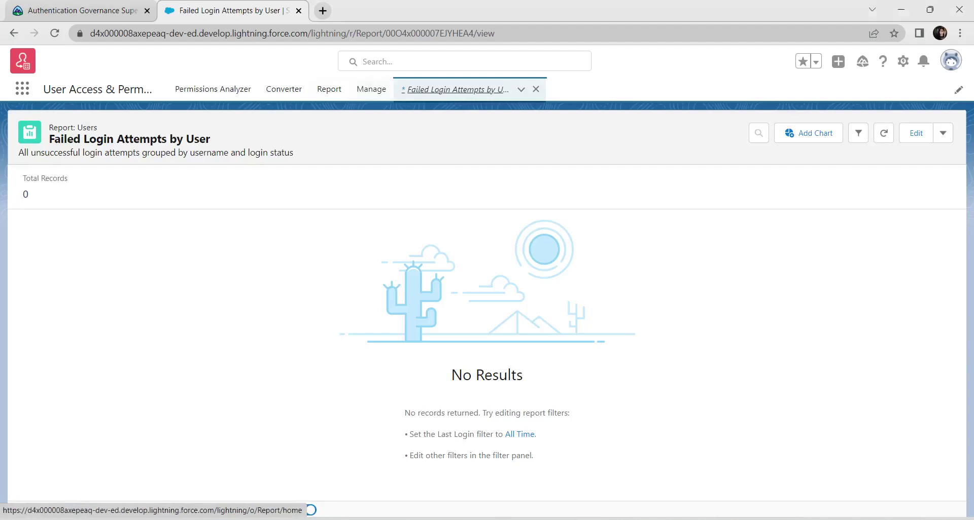
{"action": "left_click", "coordinate": [329, 89]}
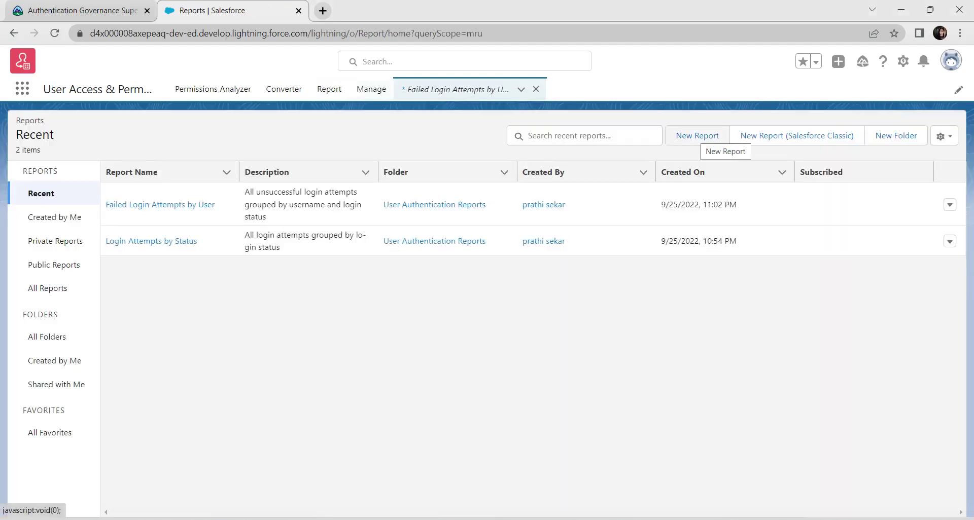
Start a new report from the standard Users report type
{"action": "left_click", "coordinate": [698, 136]}
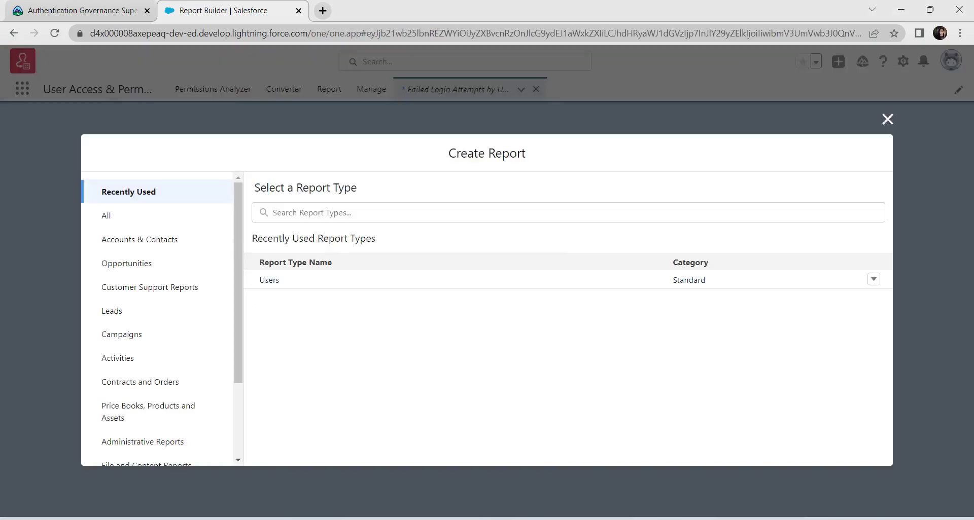
{"action": "left_click", "coordinate": [269, 280]}
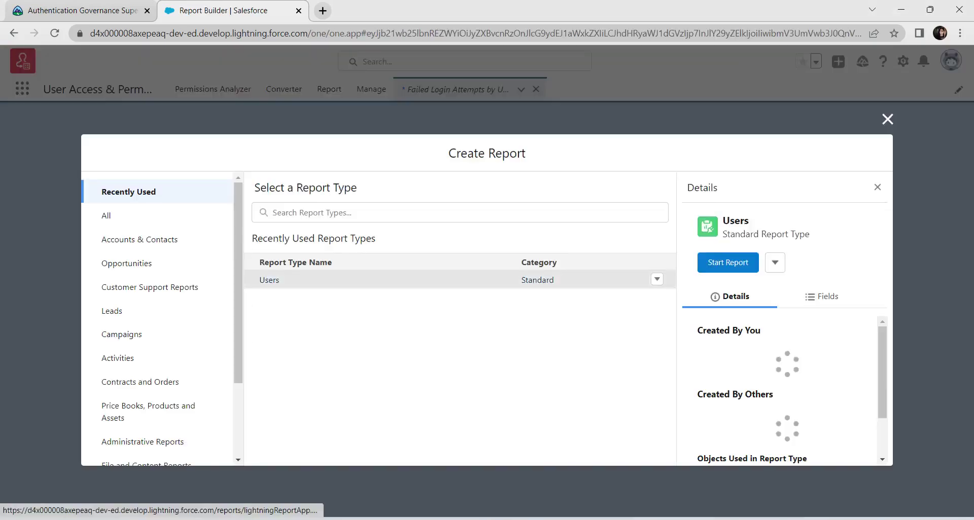
{"action": "left_click", "coordinate": [728, 262]}
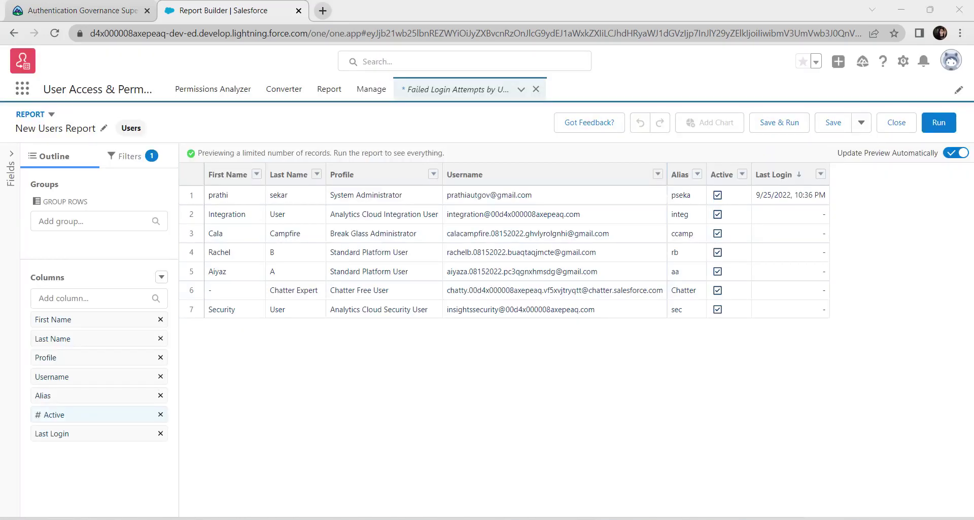
Set the report's Last Login date filter to the Last 30 Days range
{"action": "left_click", "coordinate": [131, 156]}
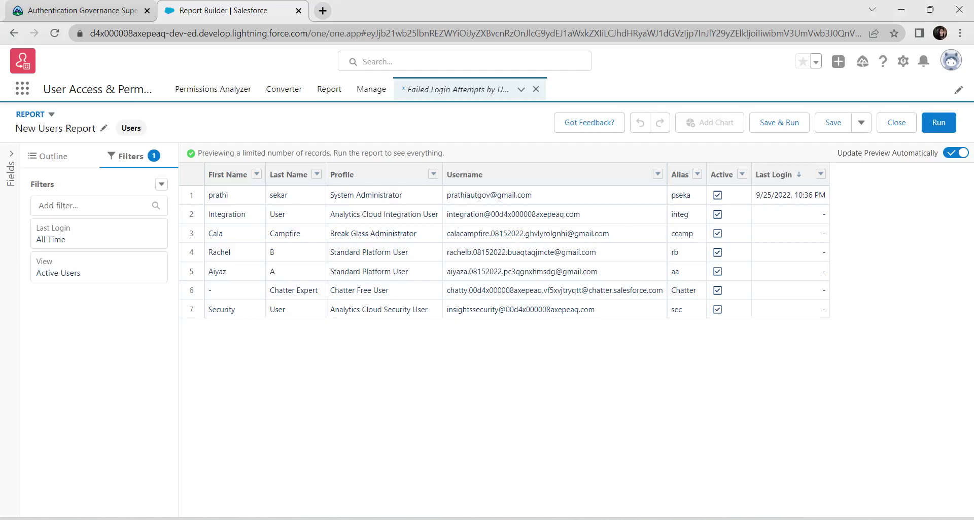
{"action": "left_click", "coordinate": [99, 233]}
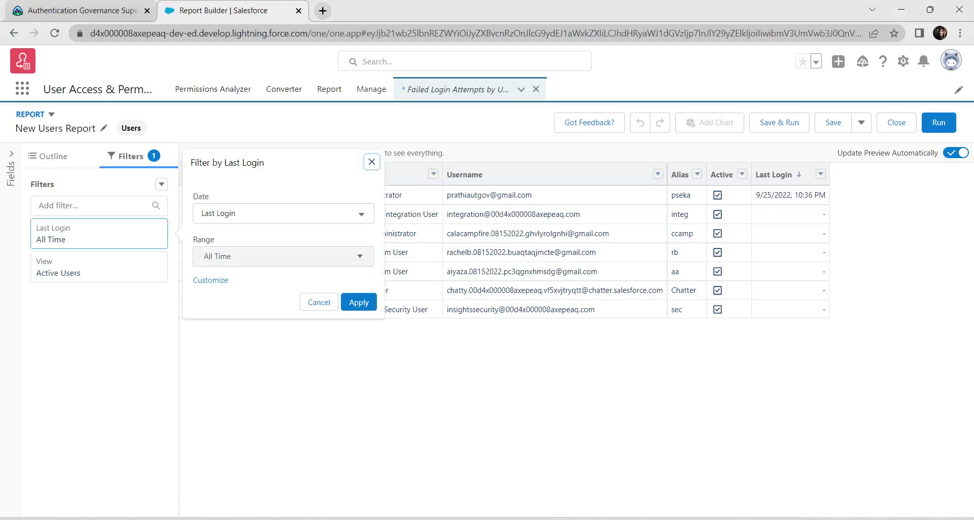
{"action": "left_click", "coordinate": [283, 256]}
{"action": "scroll", "coordinate": [279, 350], "scroll_direction": "down", "scroll_amount": 3}
{"action": "scroll", "coordinate": [279, 335], "scroll_direction": "down", "scroll_amount": 10}
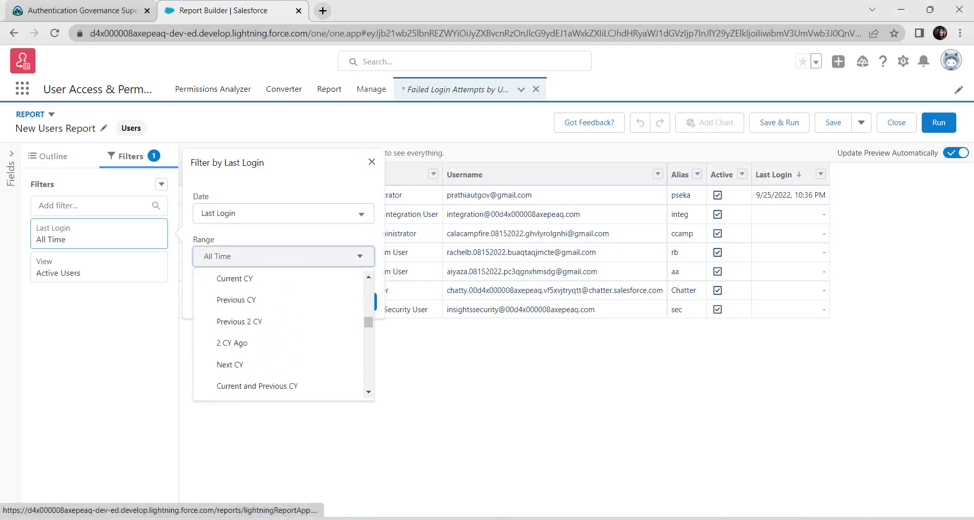
{"action": "scroll", "coordinate": [279, 335], "scroll_direction": "down", "scroll_amount": 3}
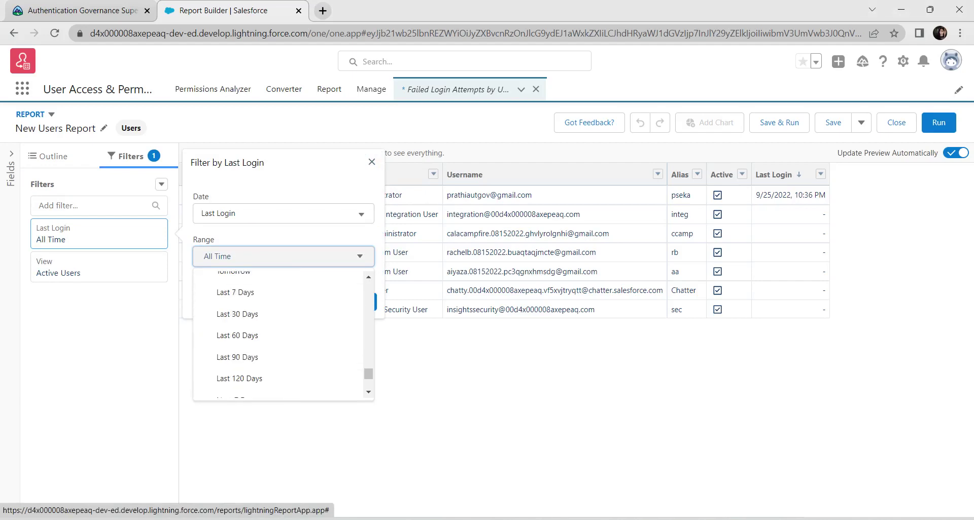
{"action": "left_click", "coordinate": [233, 314]}
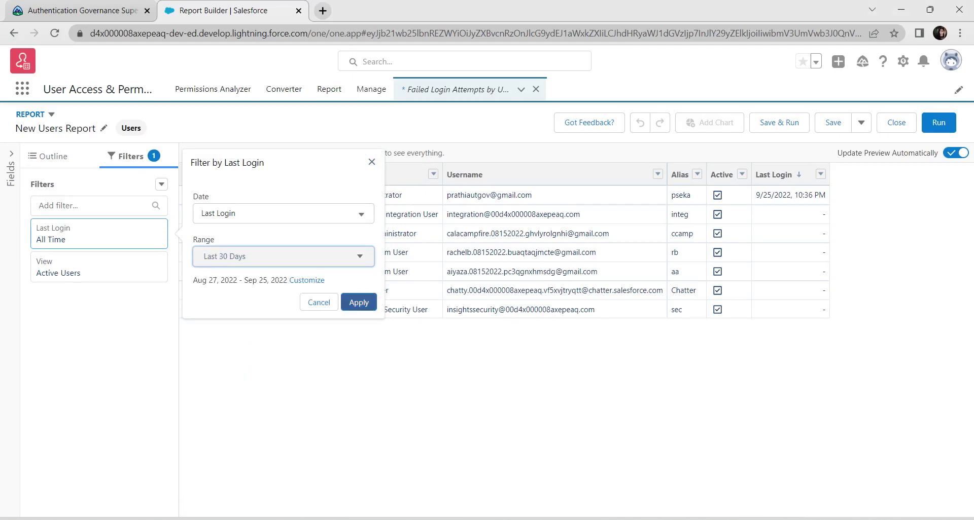
{"action": "left_click", "coordinate": [358, 303]}
Change the report's View filter to All Users and apply it
{"action": "left_click", "coordinate": [98, 273]}
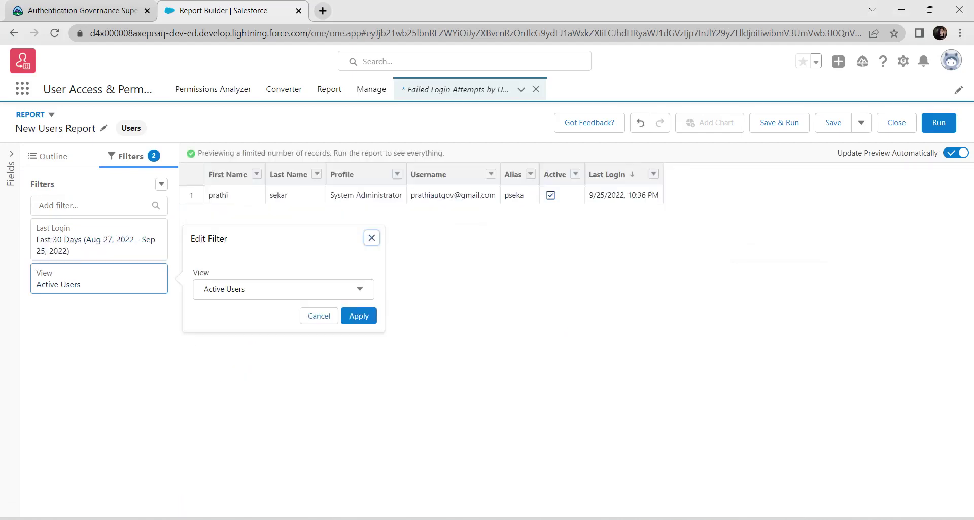
{"action": "left_click", "coordinate": [283, 289]}
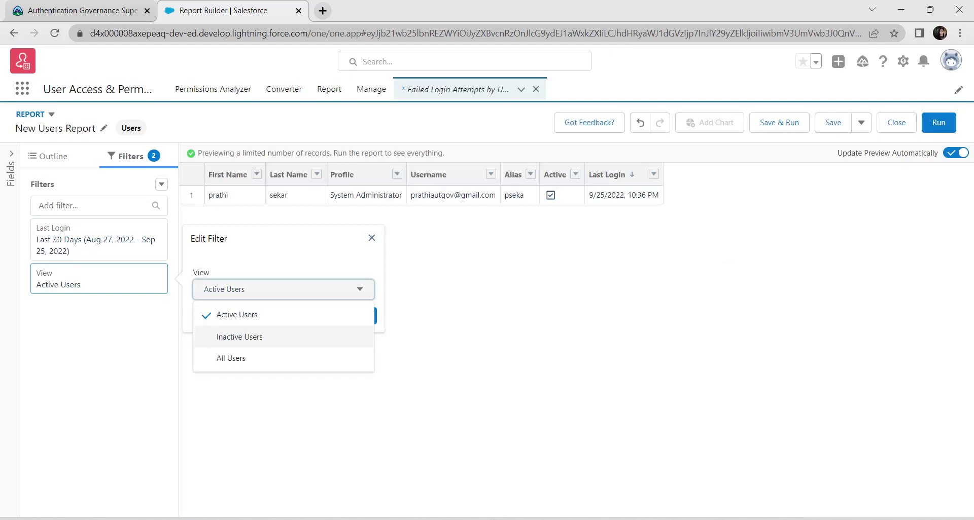
{"action": "left_click", "coordinate": [231, 358]}
{"action": "left_click", "coordinate": [358, 316]}
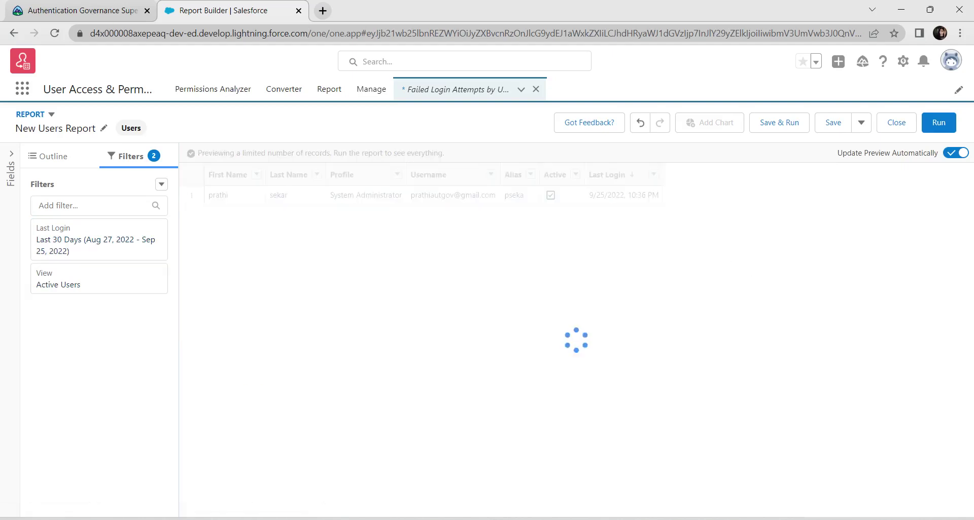
Check the required groupings in the Trailhead table and group the report rows by the Verification History field Method
{"action": "left_click", "coordinate": [51, 156]}
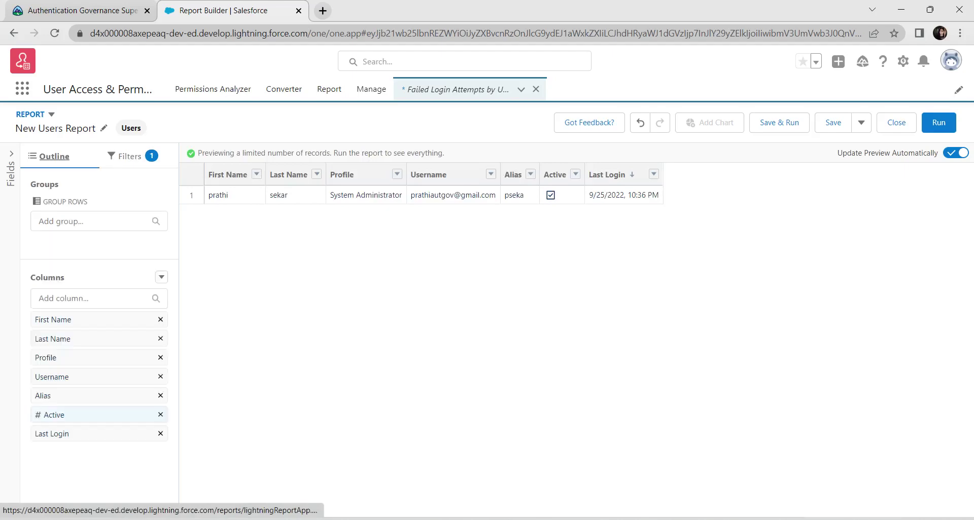
{"action": "left_click", "coordinate": [60, 221]}
{"action": "left_click", "coordinate": [76, 10]}
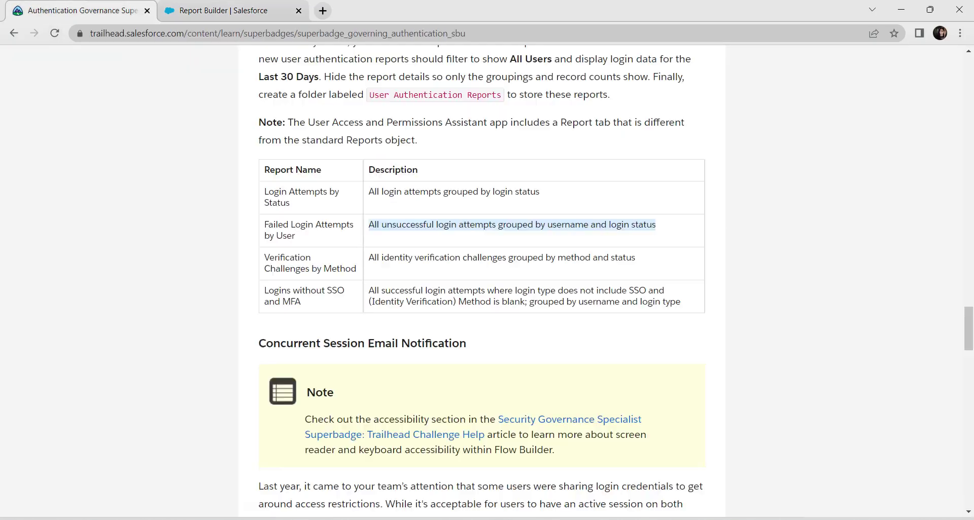
{"action": "left_click_drag", "start_coordinate": [557, 258], "coordinate": [634, 257]}
{"action": "left_click", "coordinate": [223, 10]}
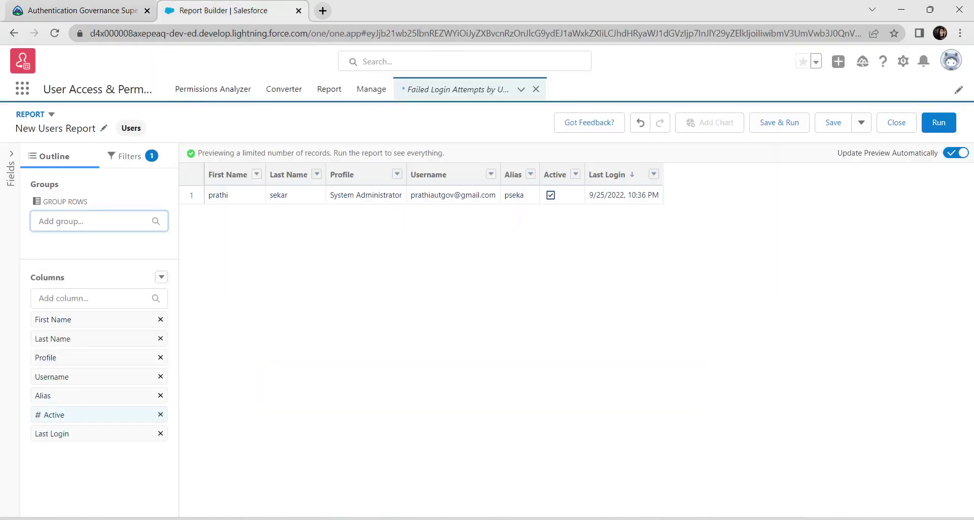
{"action": "type", "text": "method"}
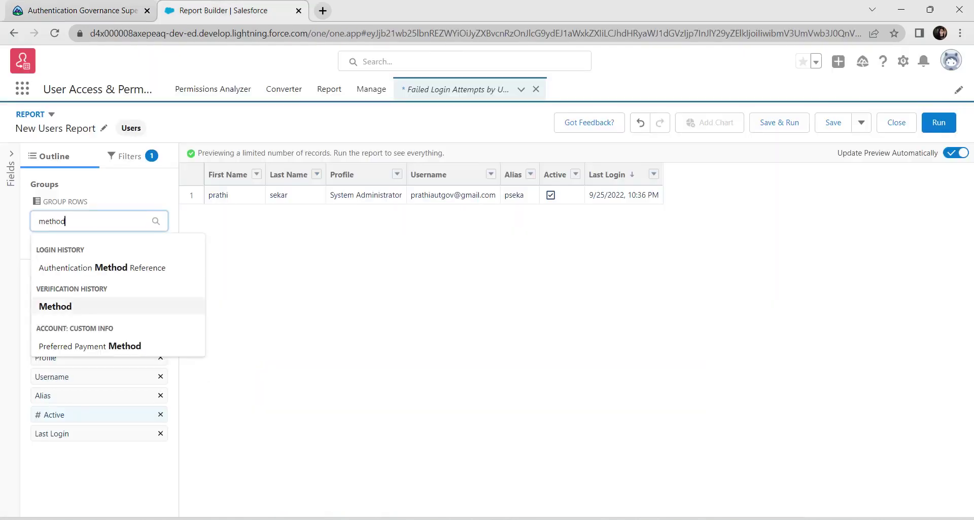
{"action": "left_click", "coordinate": [54, 306]}
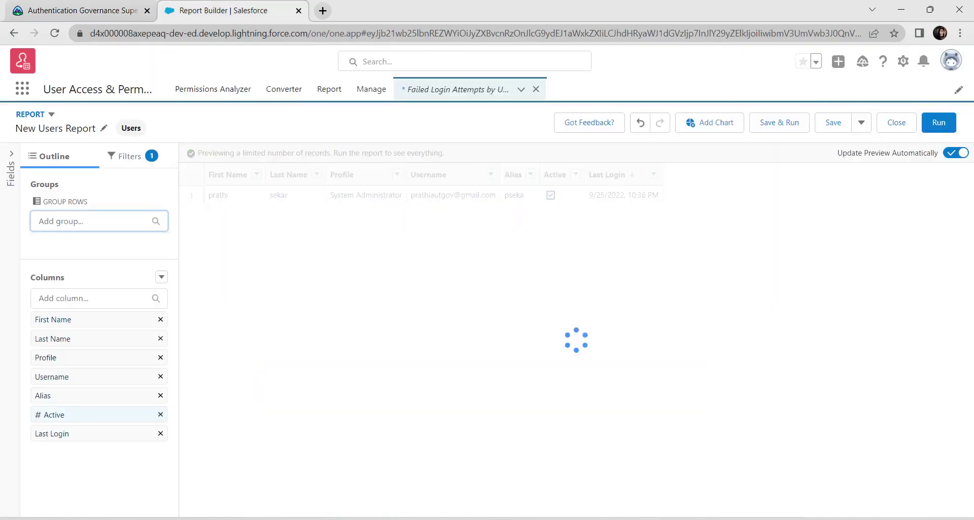
Add the Verification History field Status as the second row grouping, and hide the detail rows
{"action": "type", "text": "status"}
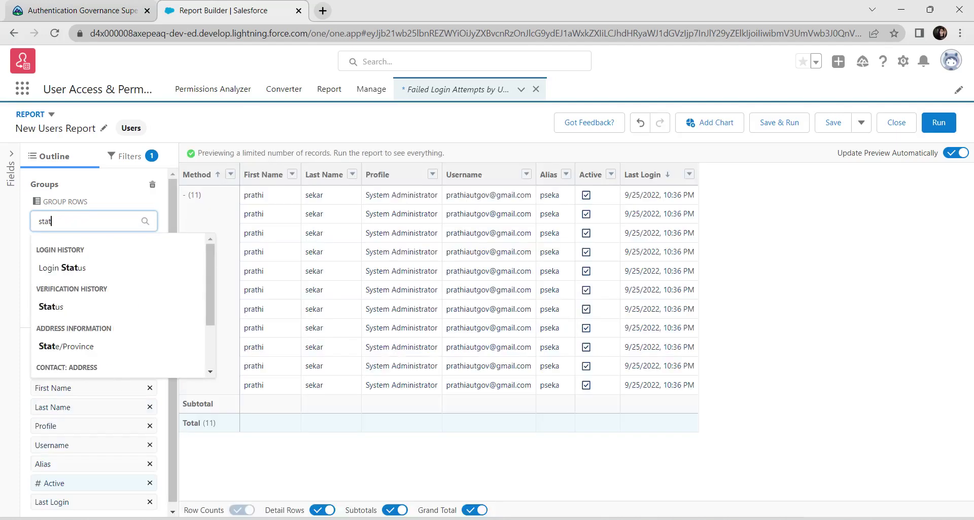
{"action": "key", "text": "Down"}
{"action": "key", "text": "Down"}
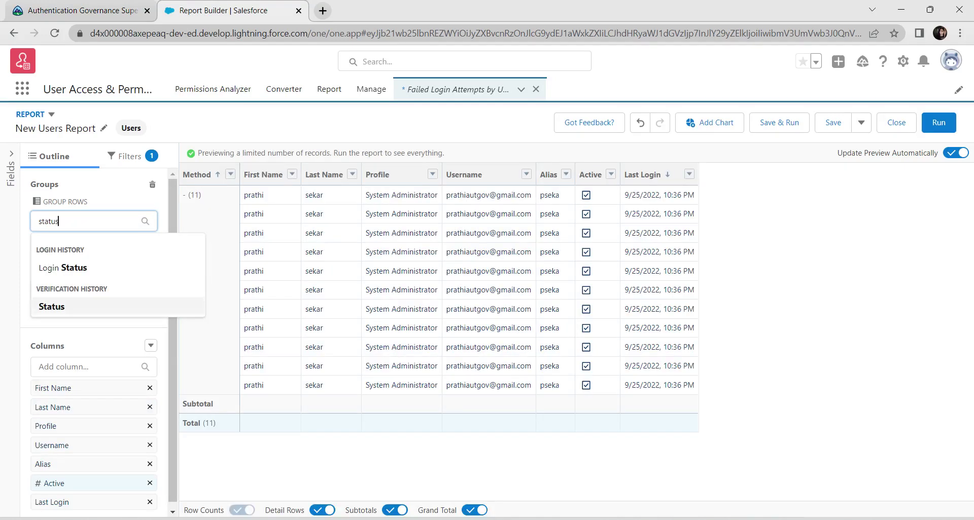
{"action": "key", "text": "Return"}
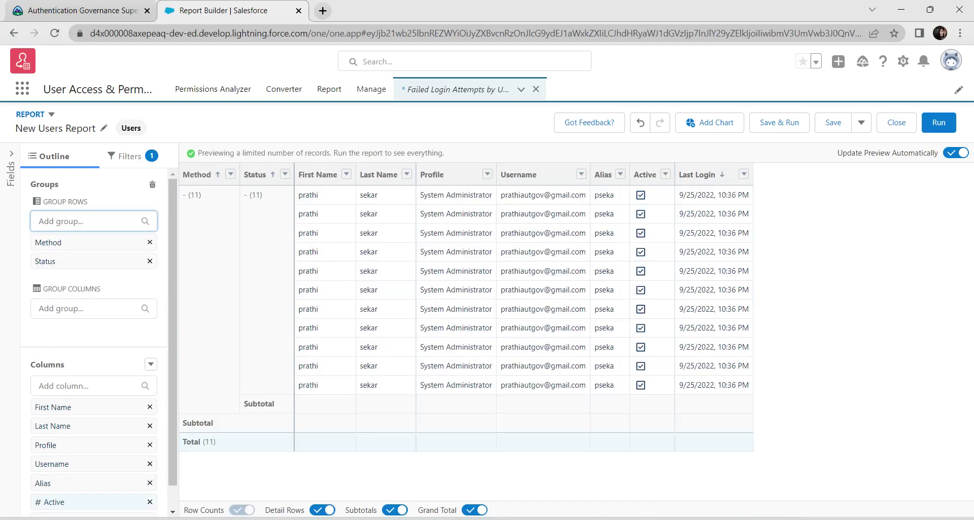
{"action": "key", "text": "alt+Tab"}
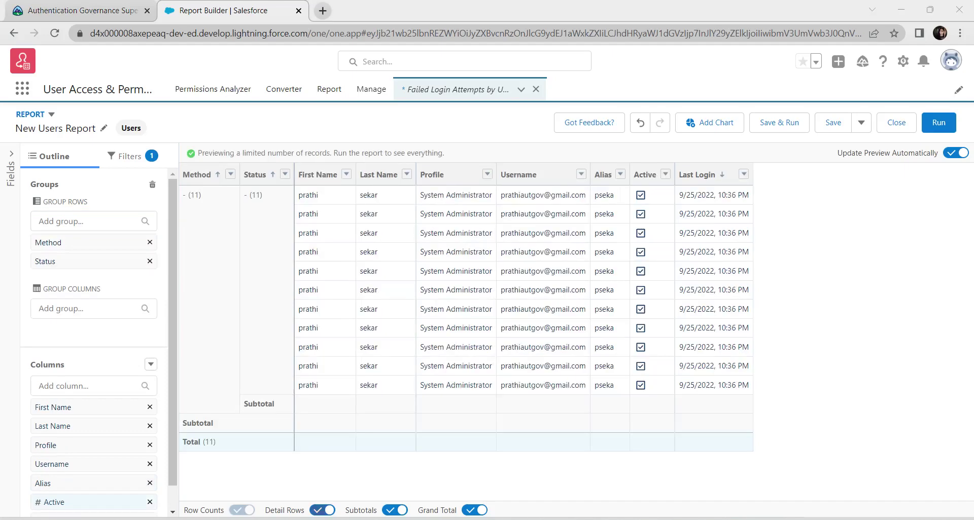
{"action": "left_click", "coordinate": [322, 511]}
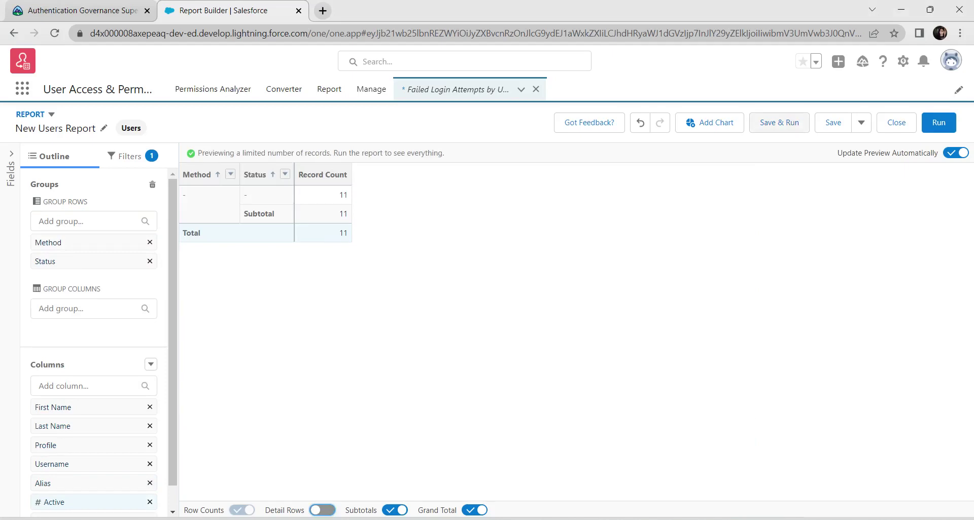
Start saving the report and copy "Verification Challenges by Method" from the Trailhead table into its report name
{"action": "left_click", "coordinate": [779, 122]}
{"action": "left_click", "coordinate": [81, 10]}
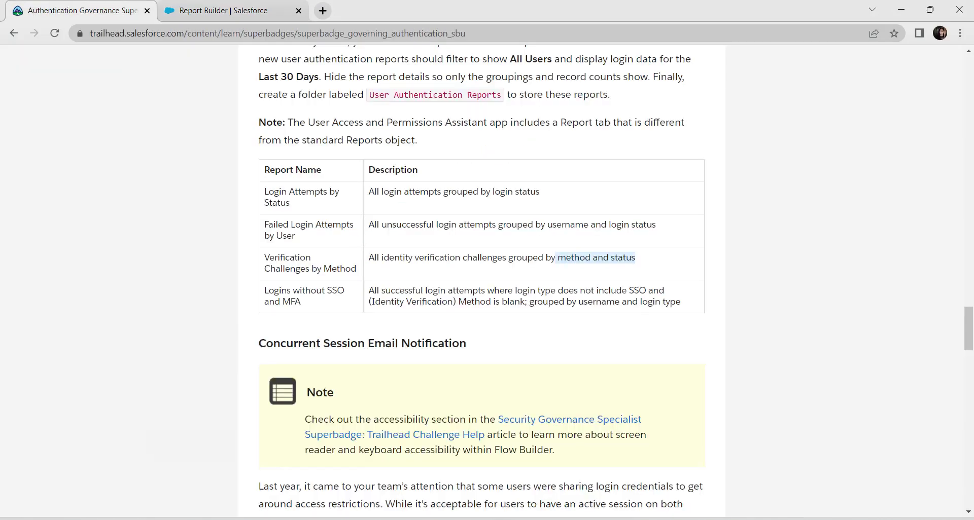
{"action": "left_click_drag", "start_coordinate": [264, 257], "coordinate": [356, 269]}
{"action": "key", "text": "ctrl+c"}
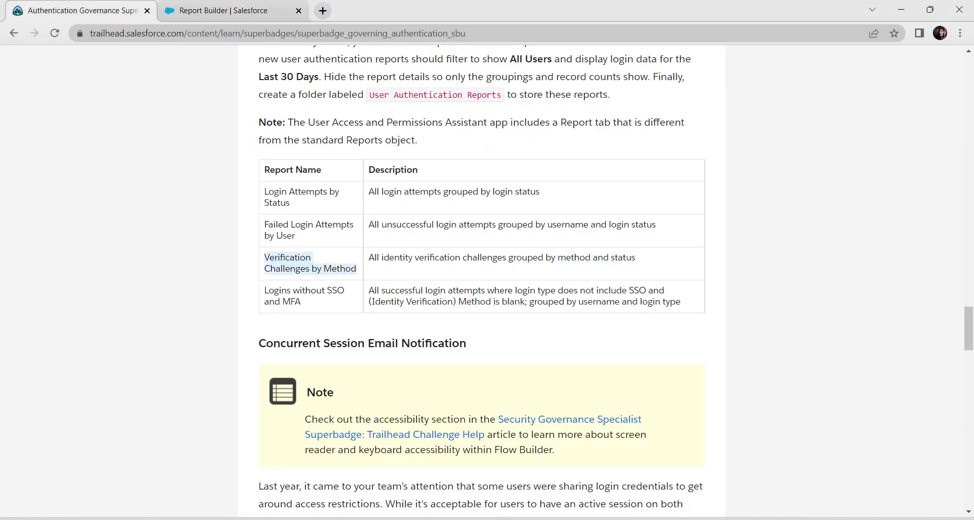
{"action": "key", "text": "ctrl+Tab"}
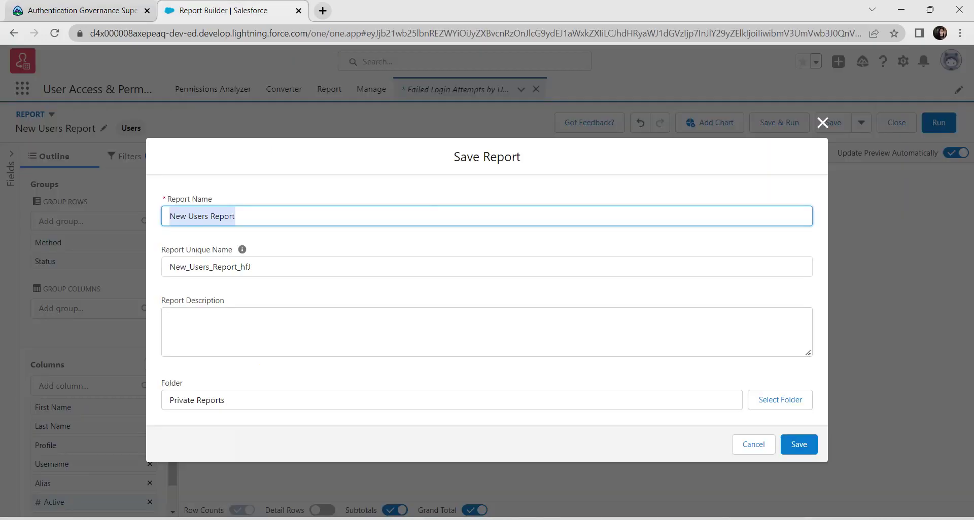
{"action": "key", "text": "BackSpace"}
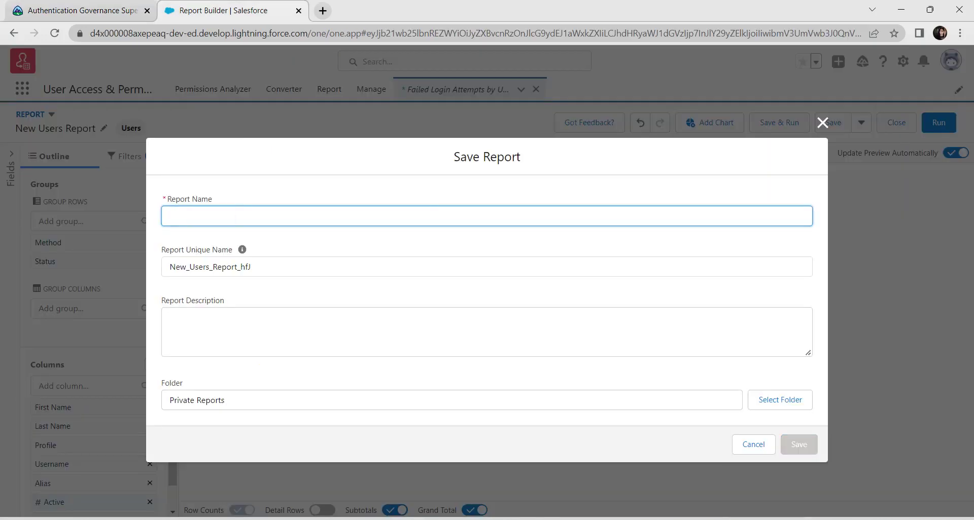
{"action": "key", "text": "ctrl+v"}
Copy "All identity verification challenges grouped by method and status" from the Trailhead table into the report's description
{"action": "left_click", "coordinate": [171, 321]}
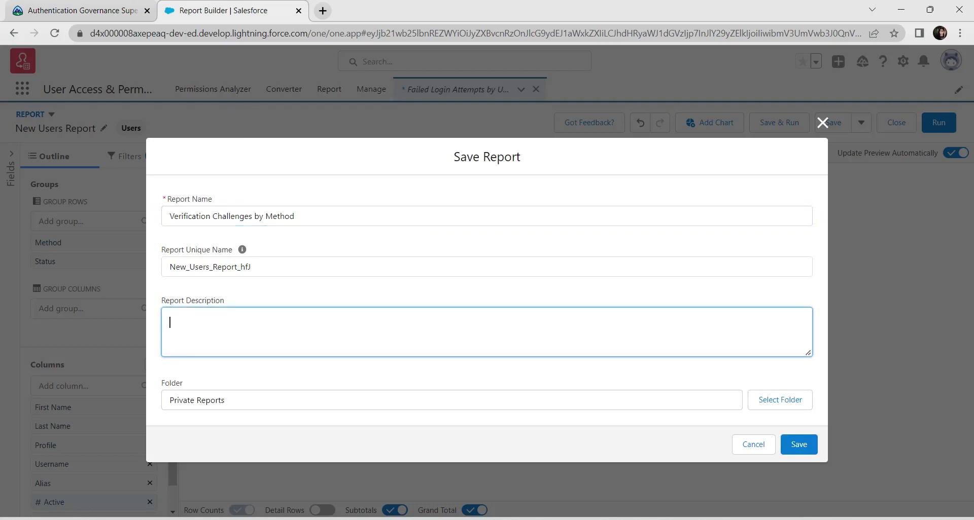
{"action": "key", "text": "ctrl+Tab"}
{"action": "left_click_drag", "start_coordinate": [368, 258], "coordinate": [635, 258]}
{"action": "key", "text": "ctrl+c"}
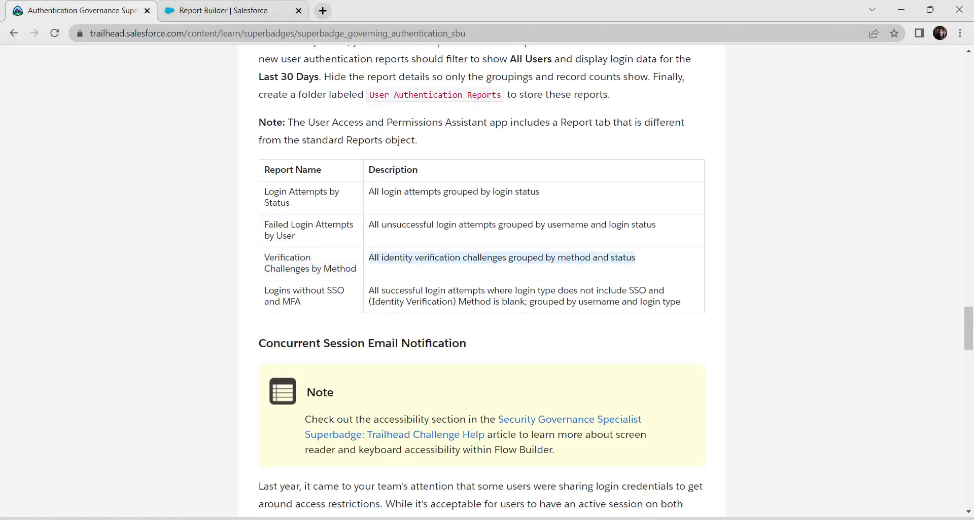
{"action": "key", "text": "ctrl+Tab"}
{"action": "key", "text": "ctrl+v"}
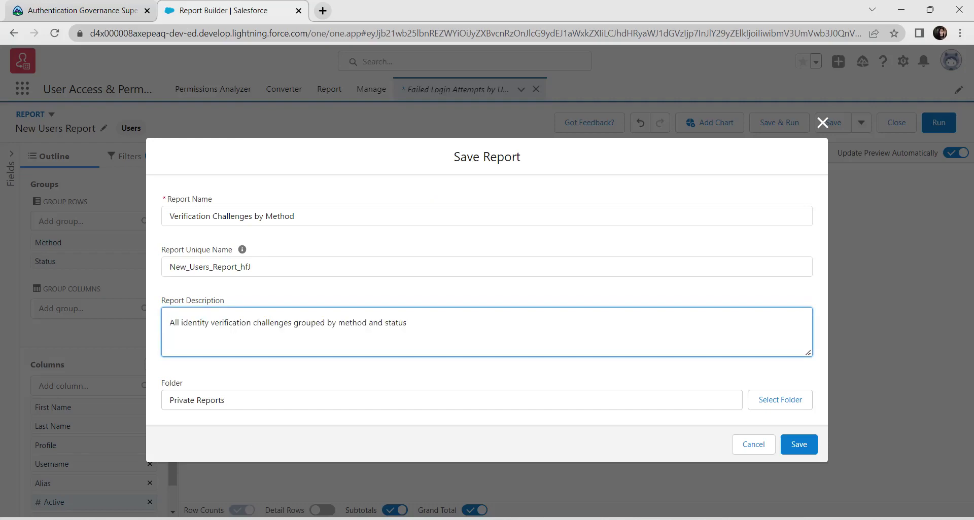
Choose the User Authentication Reports folder for the report and save it
{"action": "left_click", "coordinate": [780, 400]}
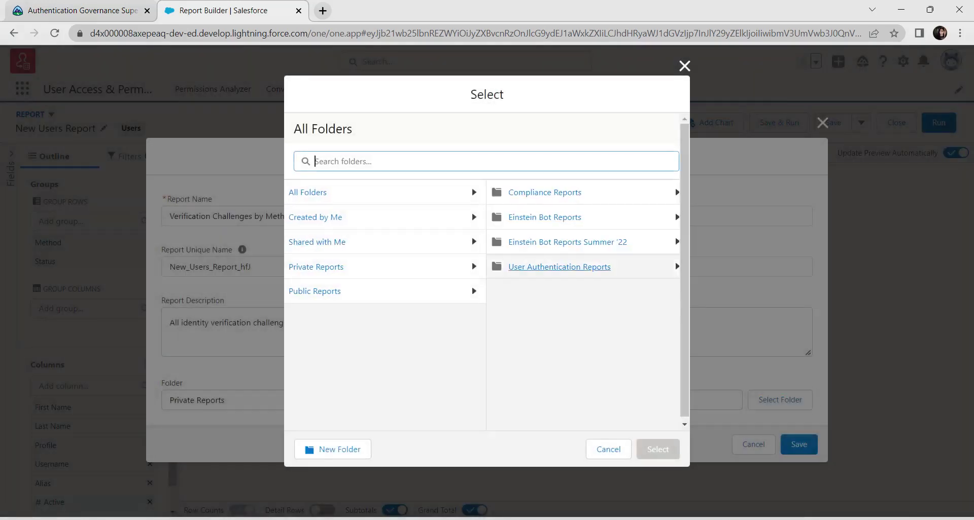
{"action": "left_click", "coordinate": [560, 266]}
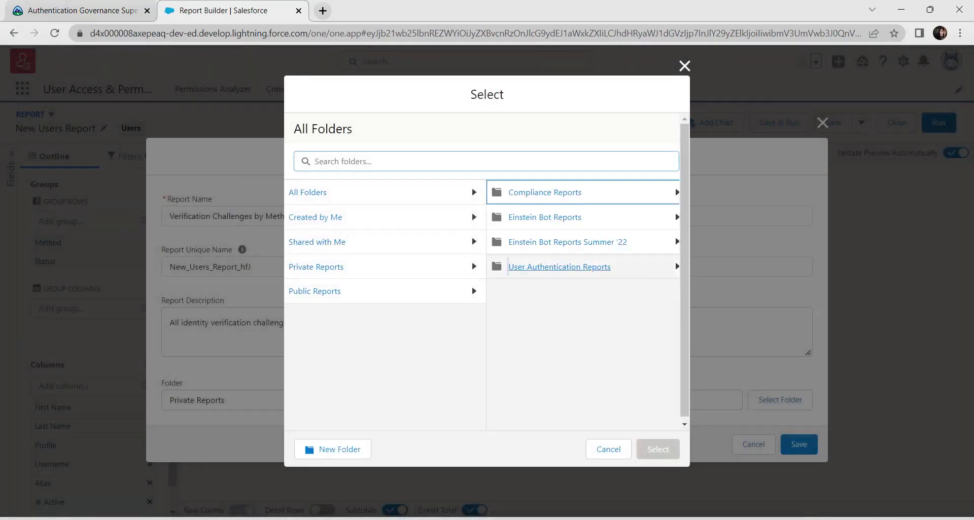
{"action": "left_click", "coordinate": [645, 449]}
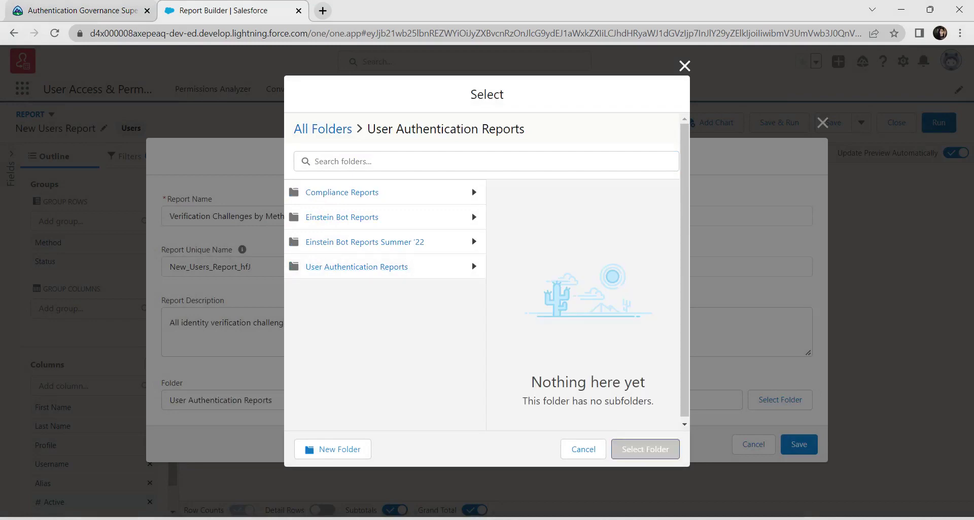
{"action": "left_click", "coordinate": [799, 445]}
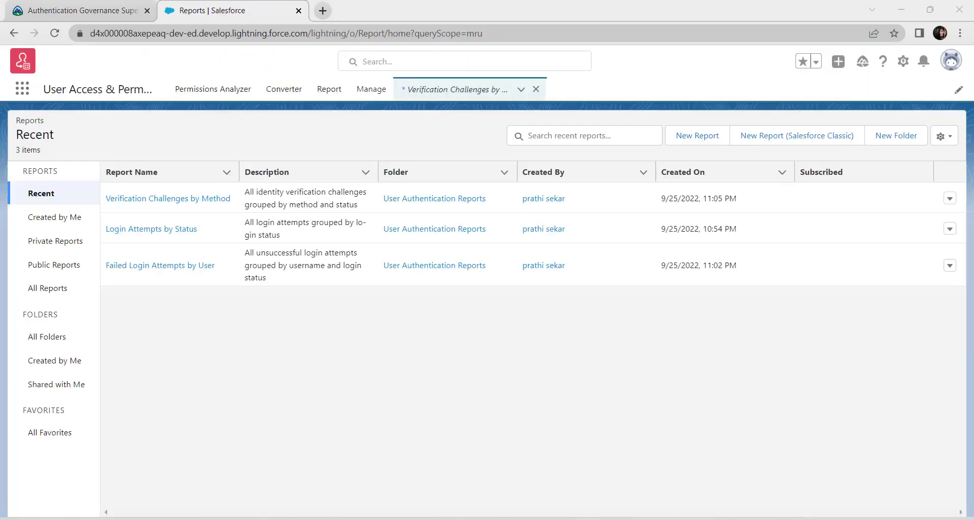
Create another new report based on the standard Users report type
{"action": "left_click", "coordinate": [696, 136]}
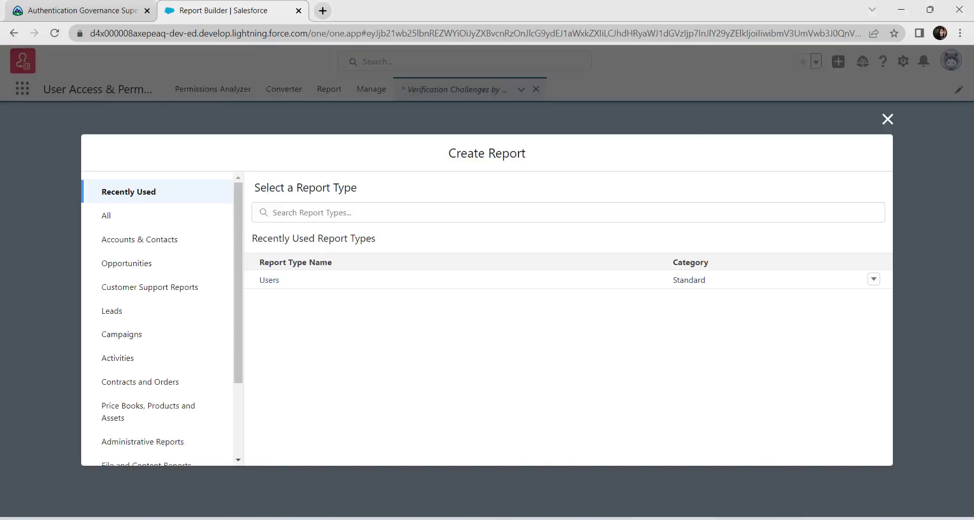
{"action": "left_click", "coordinate": [269, 280]}
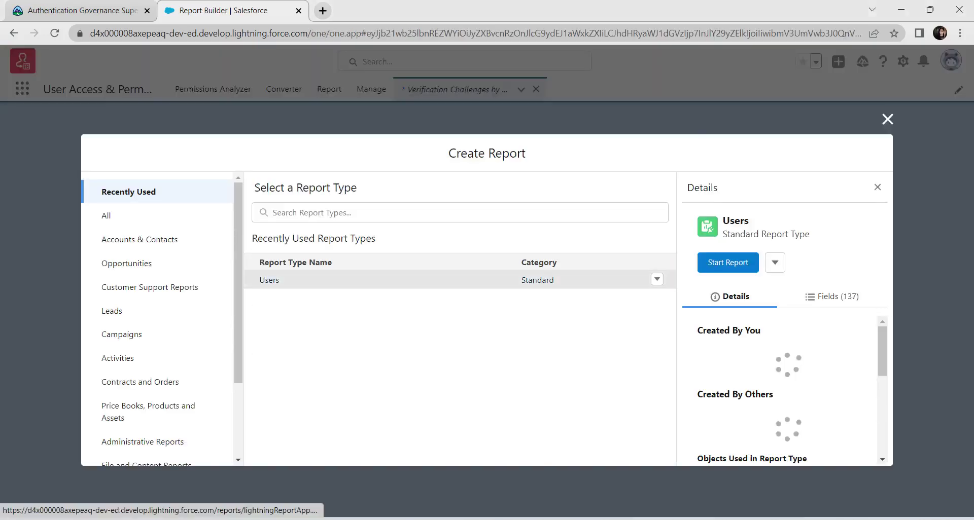
{"action": "left_click", "coordinate": [728, 262]}
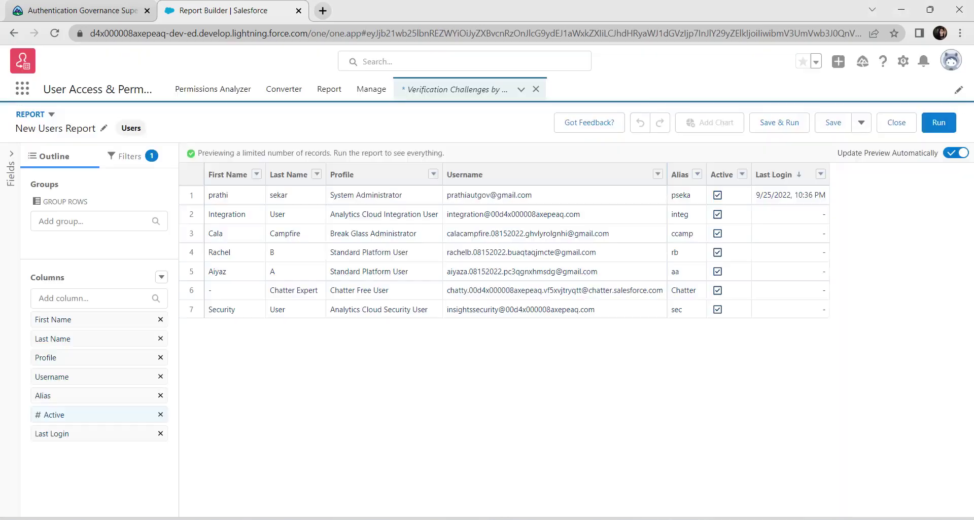
Add a report filter where Login Status equals Success
{"action": "left_click", "coordinate": [130, 156]}
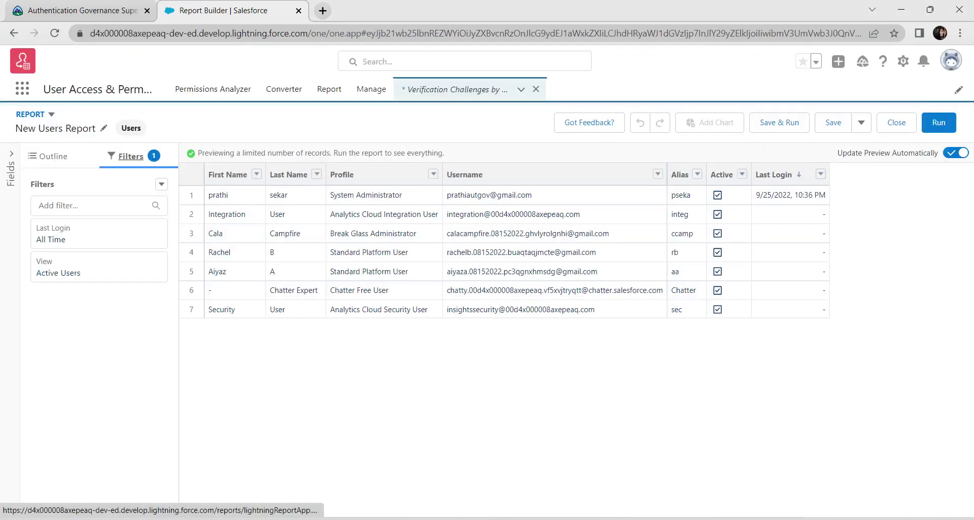
{"action": "left_click", "coordinate": [98, 206]}
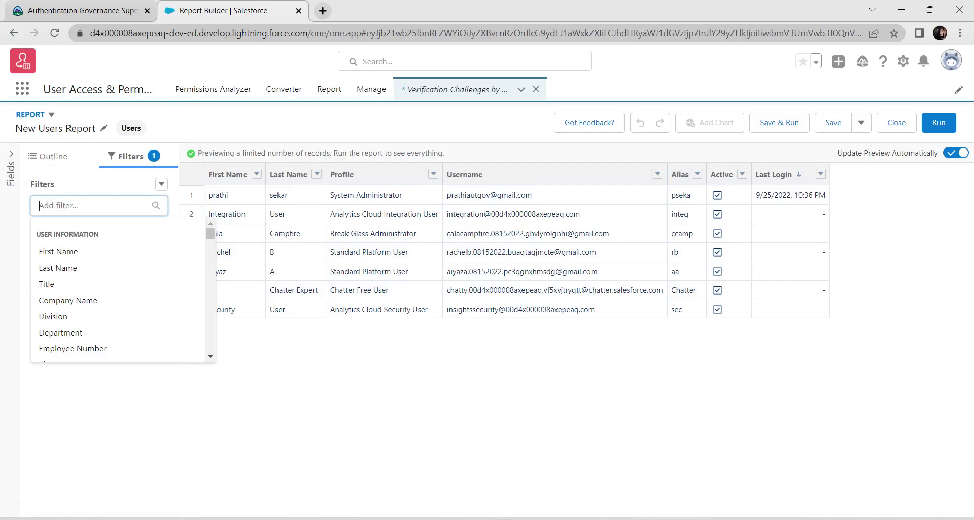
{"action": "type", "text": "login"}
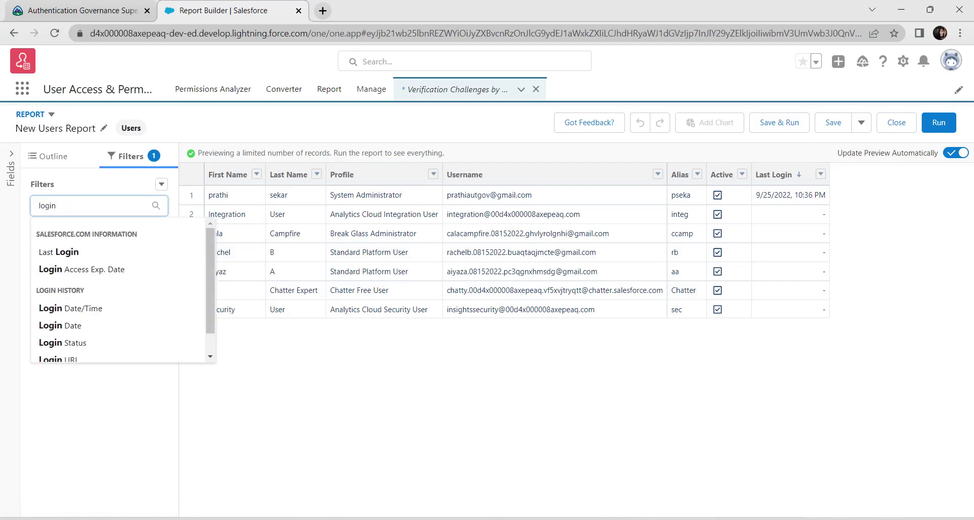
{"action": "left_click", "coordinate": [62, 343]}
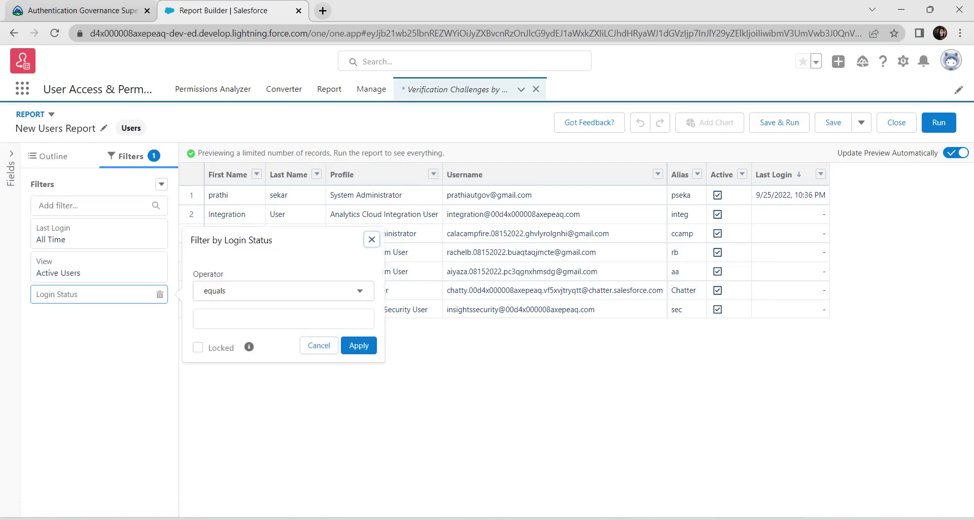
{"action": "left_click", "coordinate": [202, 318]}
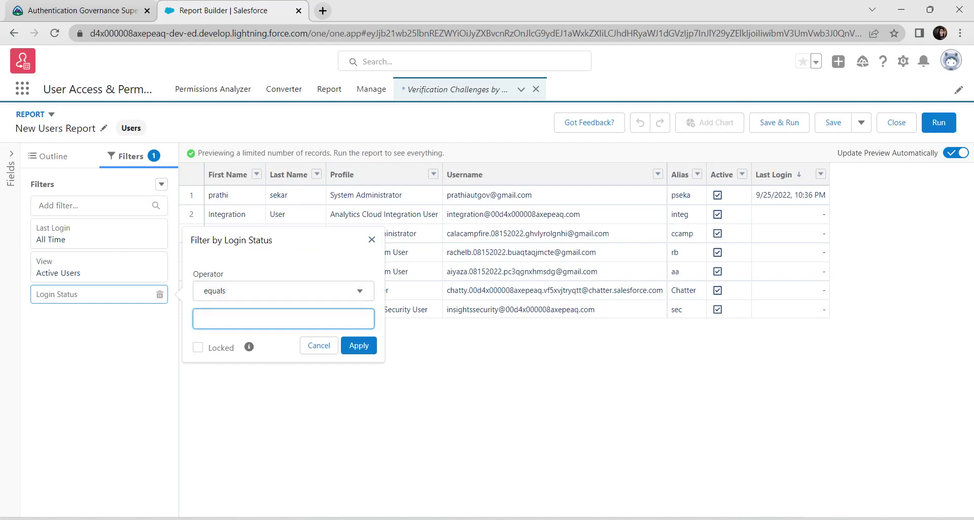
{"action": "type", "text": "Sucess"}
{"action": "key", "text": "Left"}
{"action": "key", "text": "Left"}
{"action": "key", "text": "Left"}
{"action": "type", "text": "c"}
{"action": "left_click", "coordinate": [359, 346]}
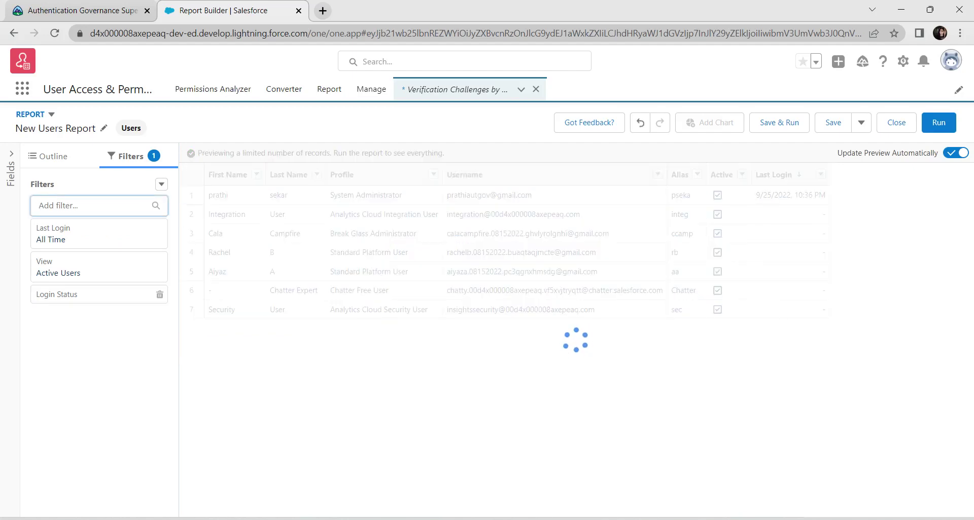
Set the Last Login filter's range to Last 30 Days and apply it
{"action": "left_click", "coordinate": [99, 267]}
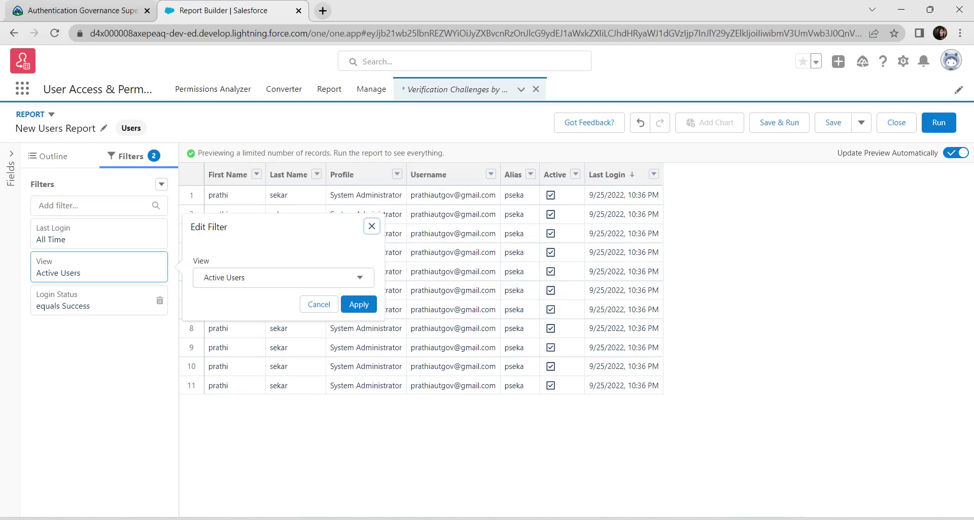
{"action": "left_click", "coordinate": [99, 233]}
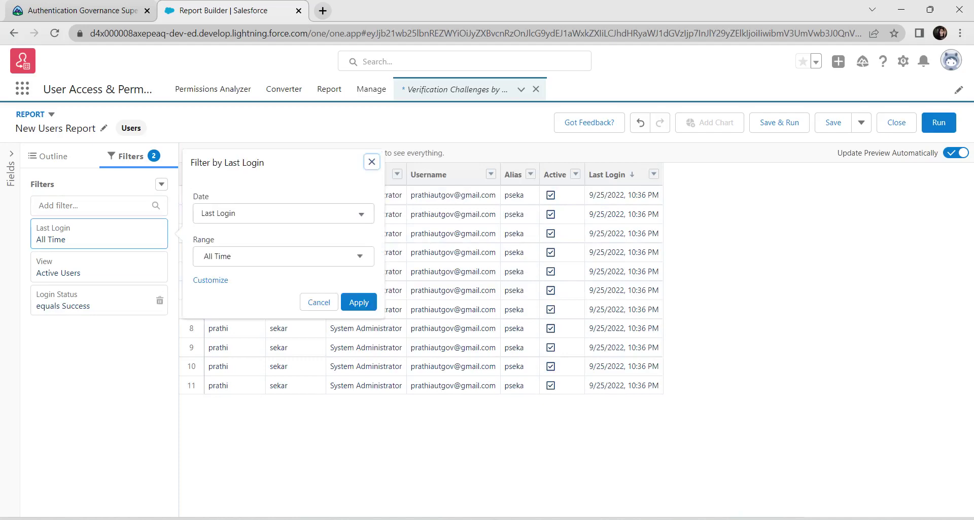
{"action": "left_click", "coordinate": [283, 256]}
{"action": "scroll", "coordinate": [282, 335], "scroll_direction": "down", "scroll_amount": 8}
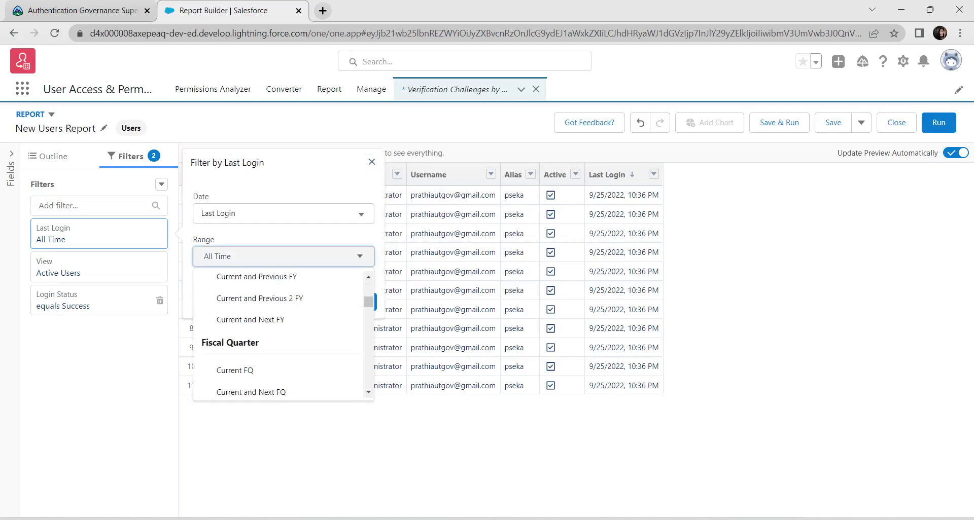
{"action": "scroll", "coordinate": [279, 335], "scroll_direction": "down", "scroll_amount": 10}
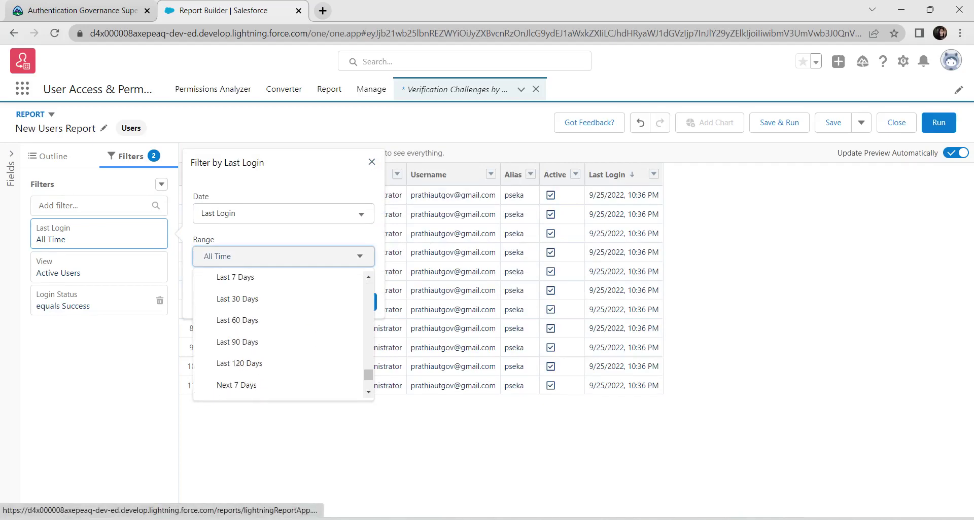
{"action": "scroll", "coordinate": [239, 340], "scroll_direction": "up", "scroll_amount": 3}
{"action": "left_click", "coordinate": [239, 340]}
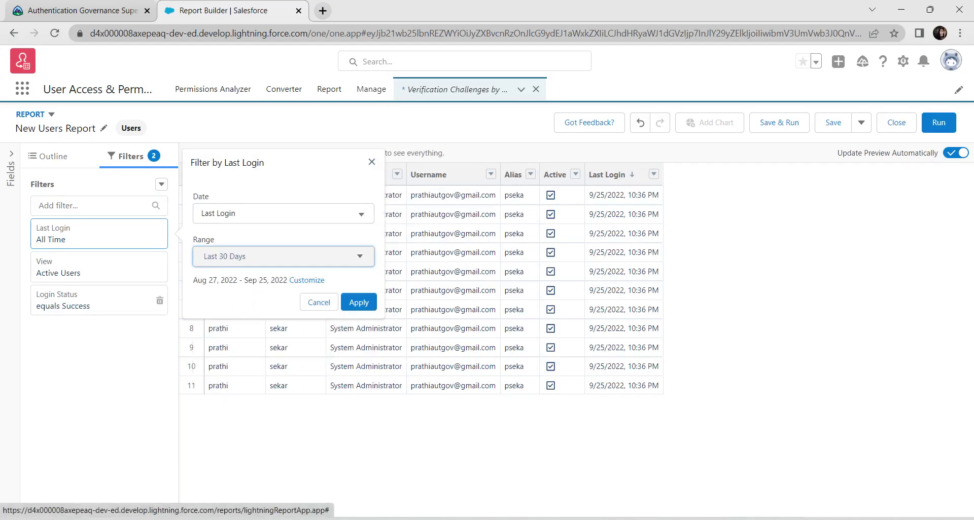
{"action": "left_click", "coordinate": [358, 303]}
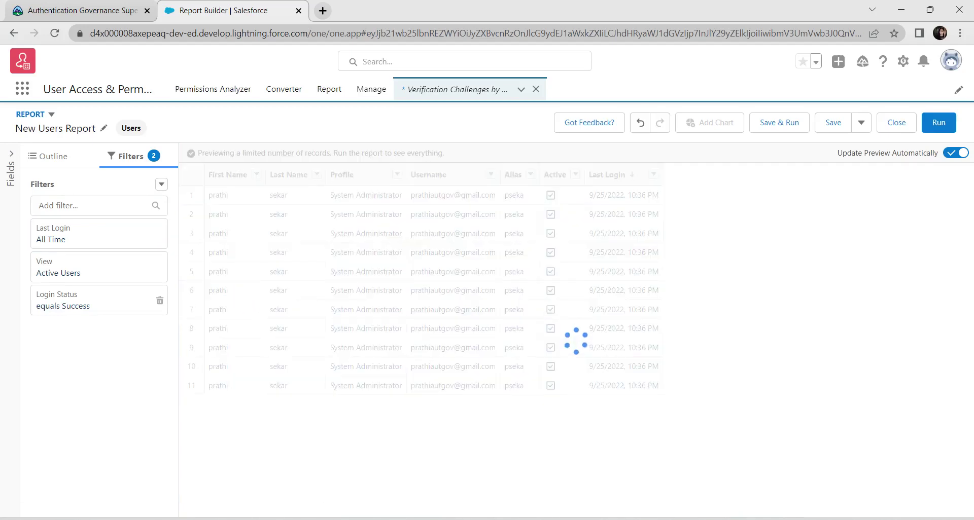
Change the View filter to All Users and apply it
{"action": "left_click", "coordinate": [99, 279]}
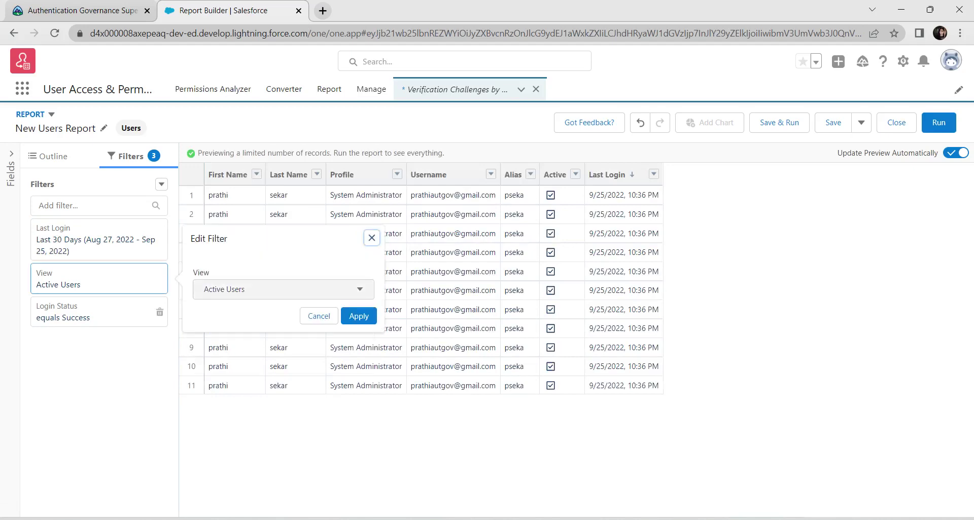
{"action": "left_click", "coordinate": [283, 289]}
{"action": "left_click", "coordinate": [223, 359]}
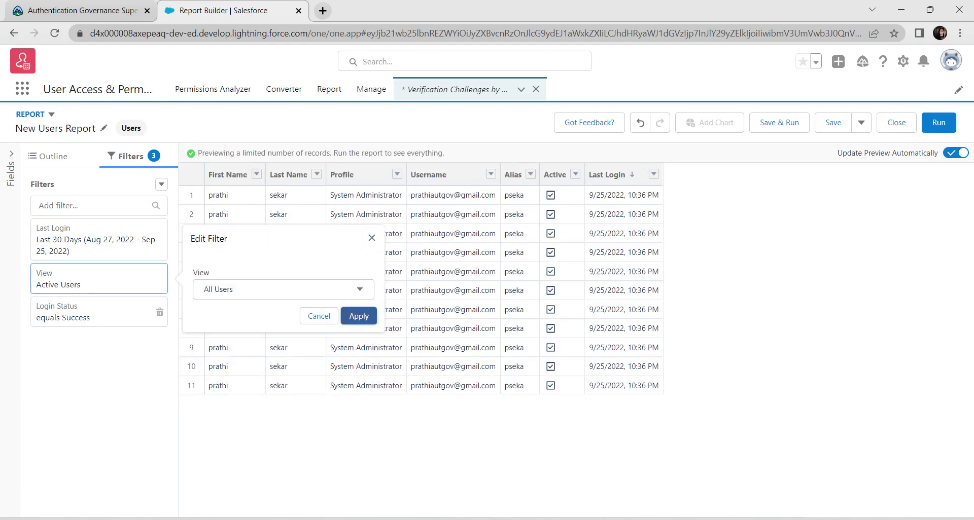
{"action": "left_click", "coordinate": [359, 316]}
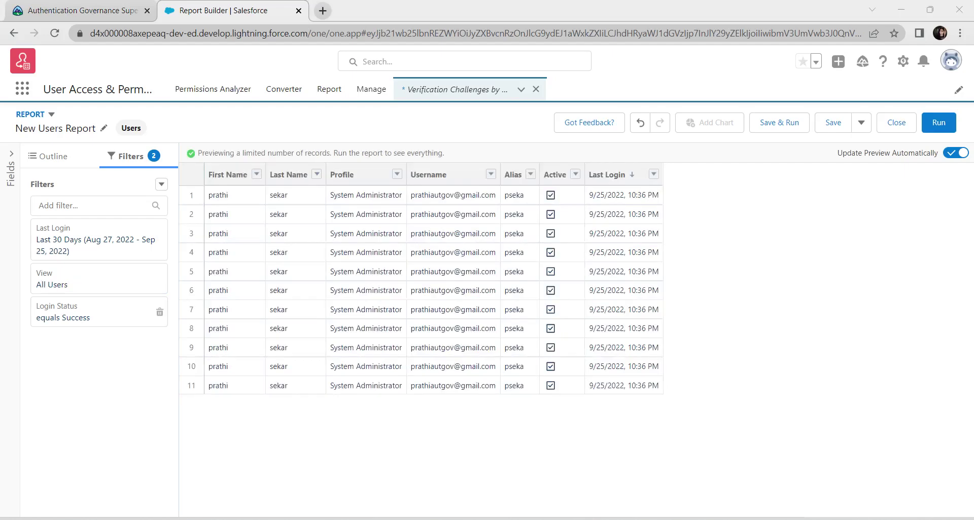
Add a filter where Login Type does not contain SSO
{"action": "left_click", "coordinate": [98, 205]}
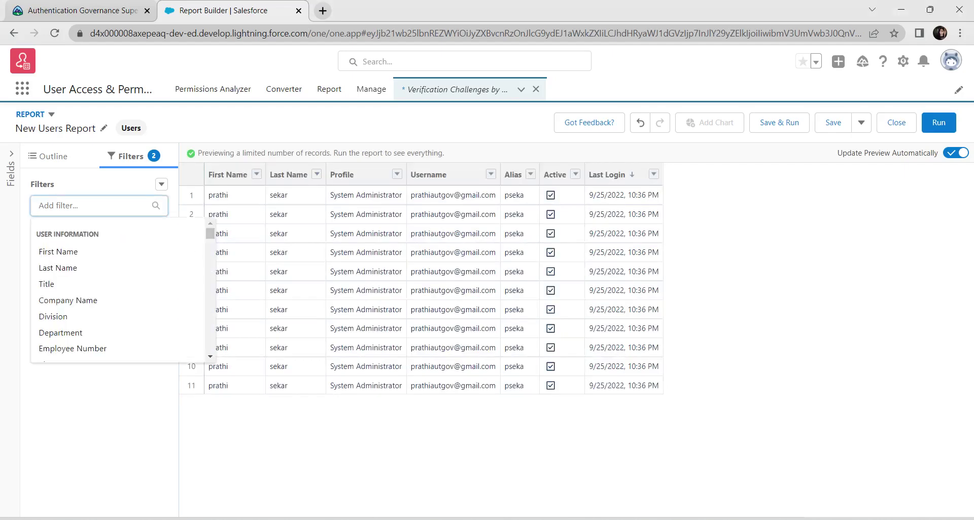
{"action": "type", "text": "login"}
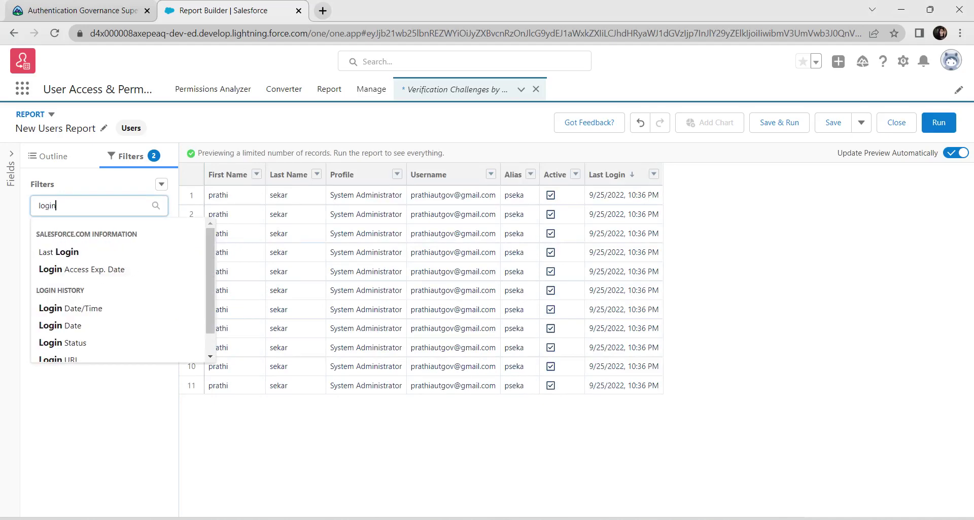
{"action": "scroll", "coordinate": [117, 290], "scroll_direction": "down", "scroll_amount": 1}
{"action": "left_click", "coordinate": [98, 352]}
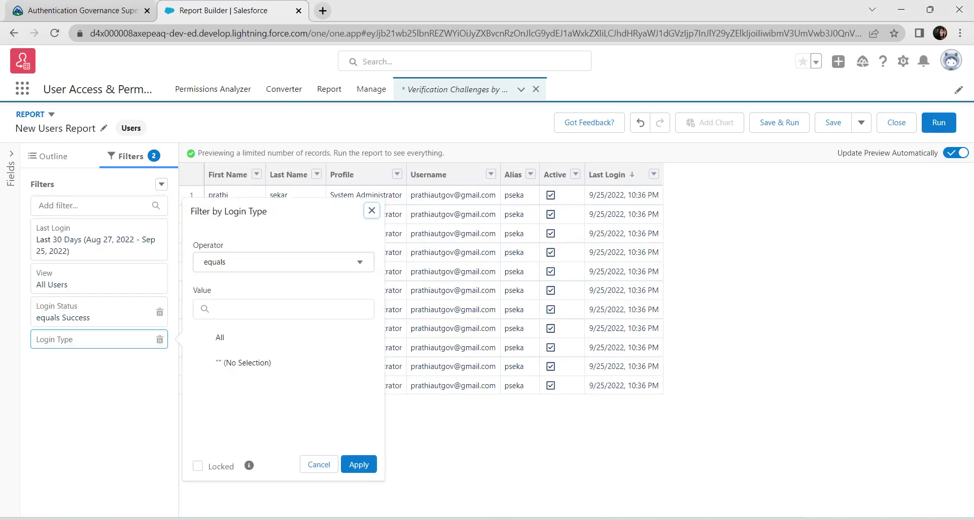
{"action": "left_click", "coordinate": [283, 262]}
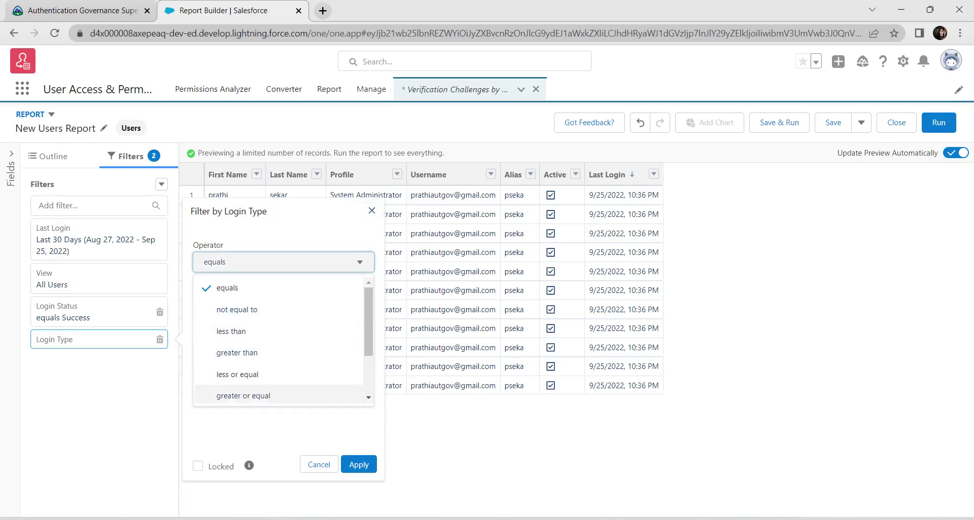
{"action": "key", "text": "Down"}
{"action": "key", "text": "Down"}
{"action": "key", "text": "Down"}
{"action": "key", "text": "Up"}
{"action": "key", "text": "Return"}
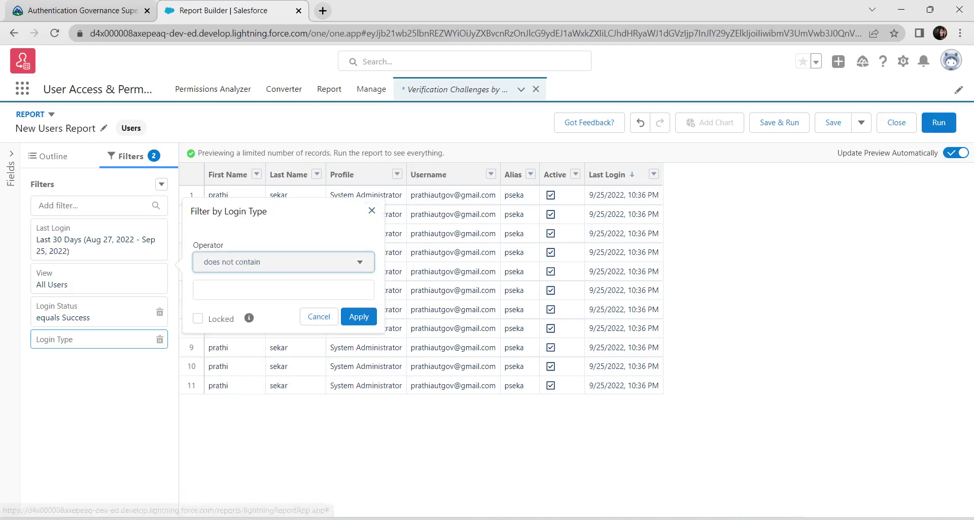
{"action": "key", "text": "Tab"}
{"action": "type", "text": "SS"}
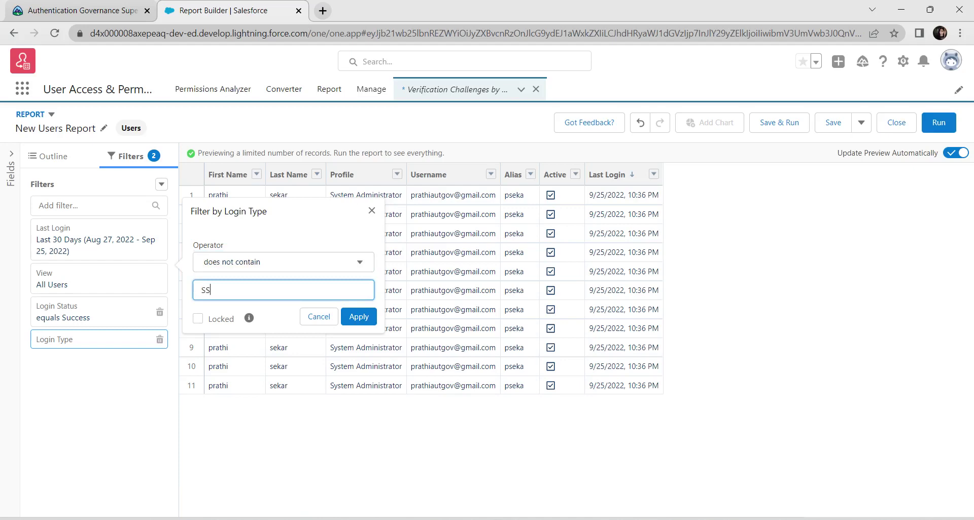
{"action": "type", "text": "O"}
{"action": "left_click", "coordinate": [358, 317]}
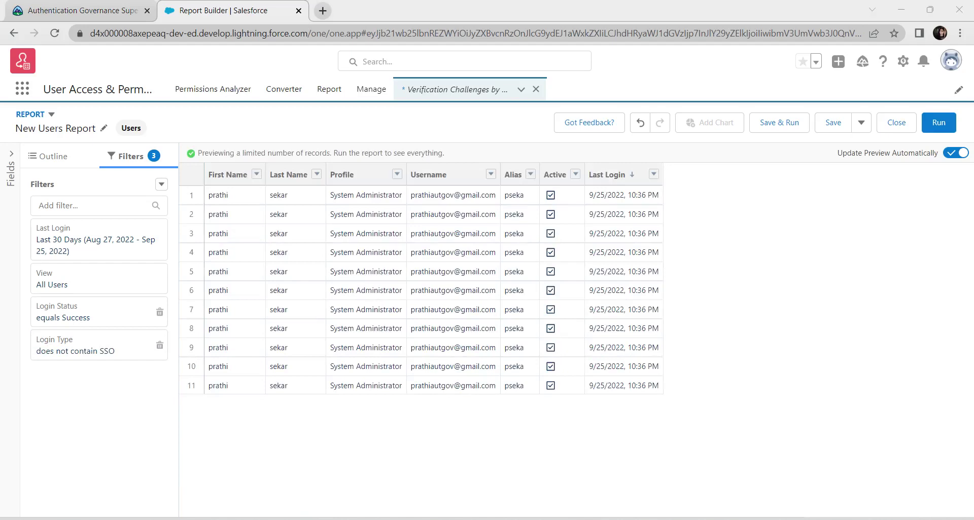
Add a filter on the verification history Method that equals the empty "" (No Selection) value
{"action": "left_click", "coordinate": [98, 205]}
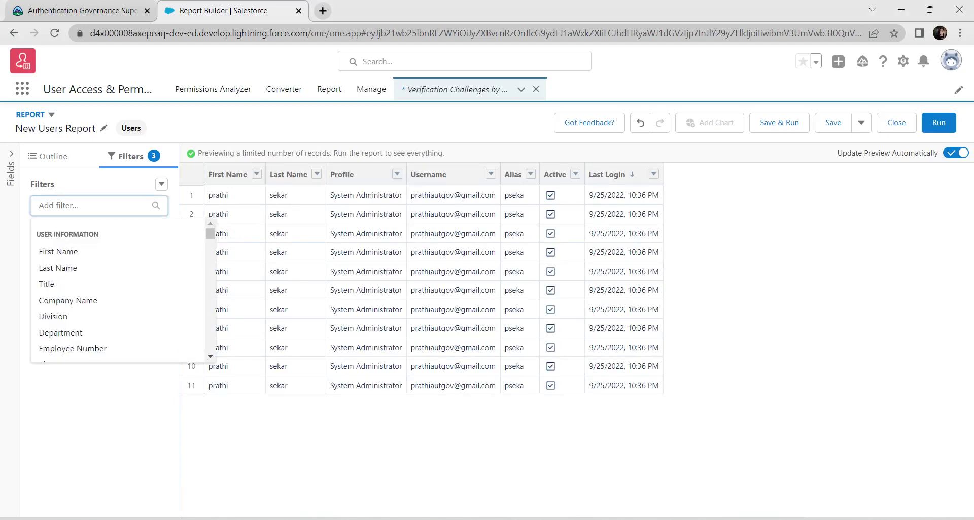
{"action": "type", "text": "method"}
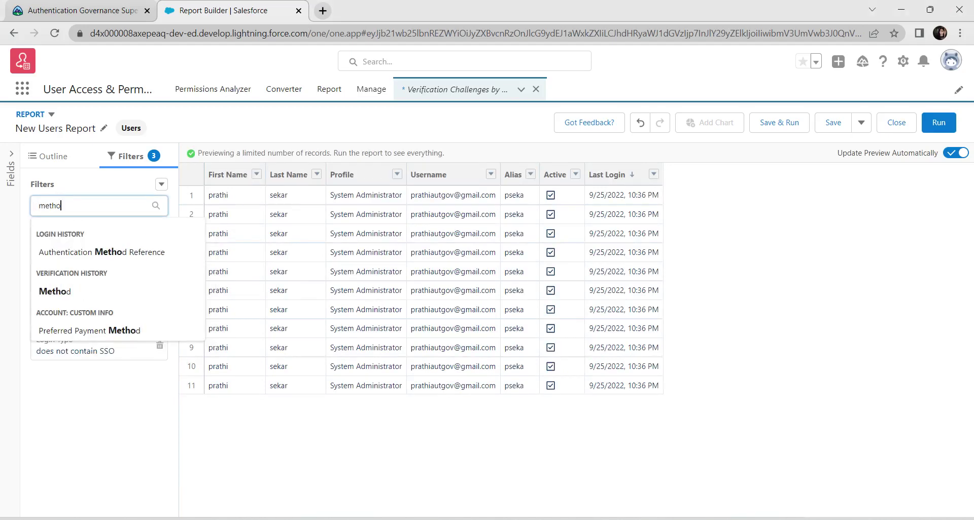
{"action": "key", "text": "Down"}
{"action": "key", "text": "Down"}
{"action": "key", "text": "Return"}
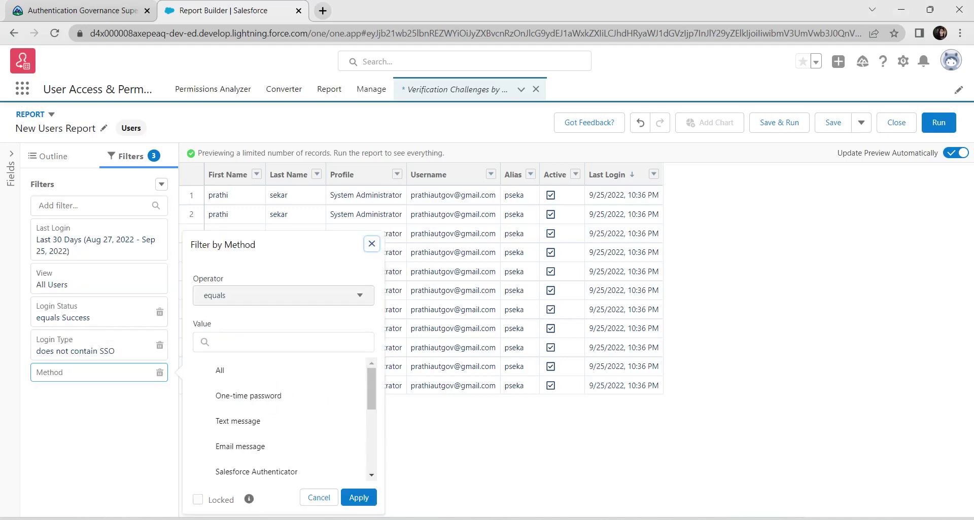
{"action": "scroll", "coordinate": [284, 421], "scroll_direction": "down", "scroll_amount": 5}
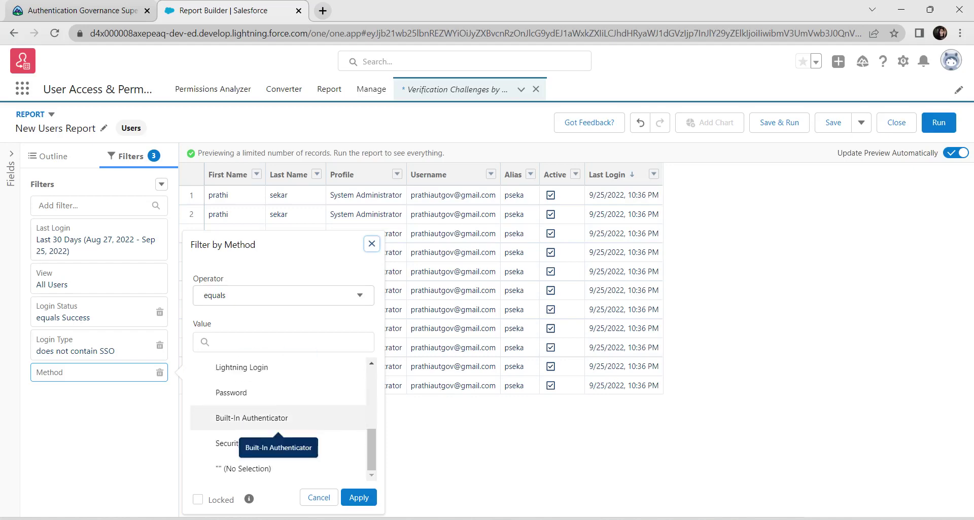
{"action": "left_click", "coordinate": [248, 469]}
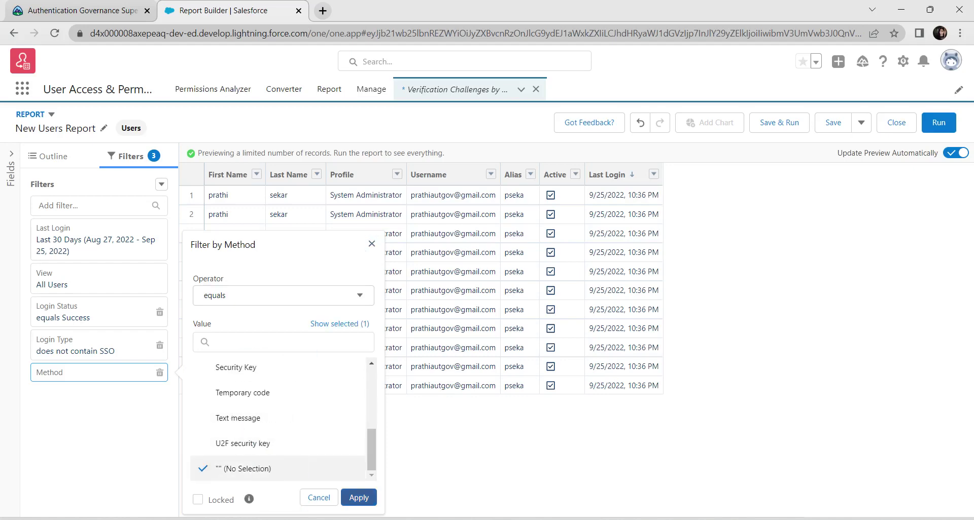
{"action": "left_click", "coordinate": [358, 497]}
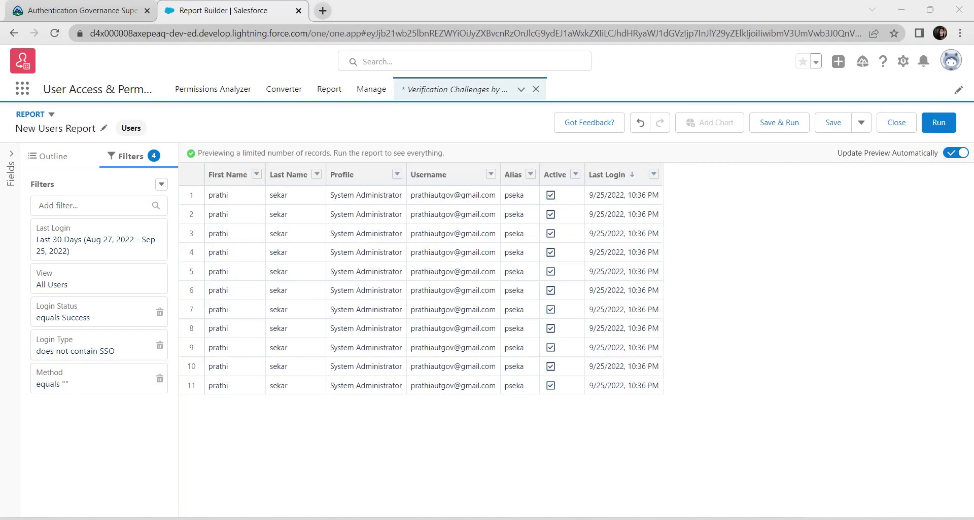
Group the report rows by Login Type from the login history fields
{"action": "left_click", "coordinate": [49, 157]}
{"action": "left_click", "coordinate": [91, 221]}
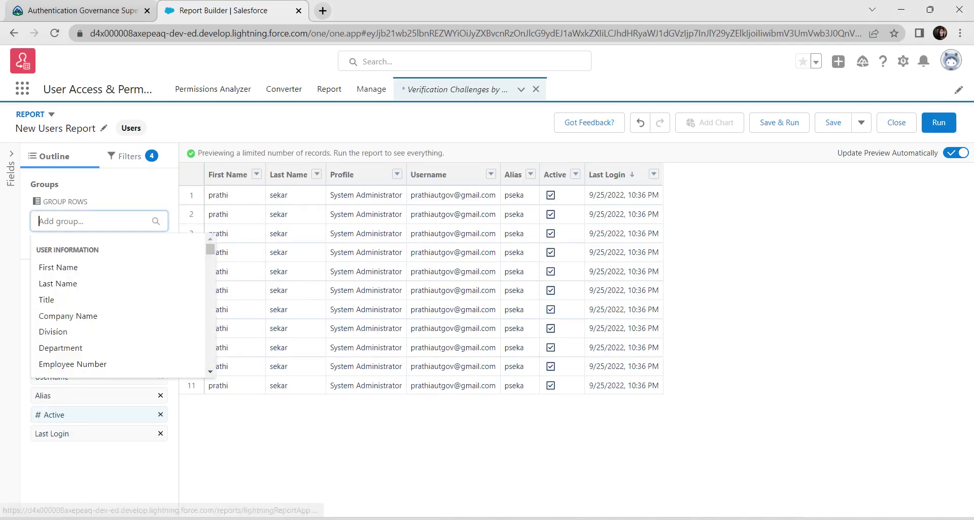
{"action": "type", "text": "l"}
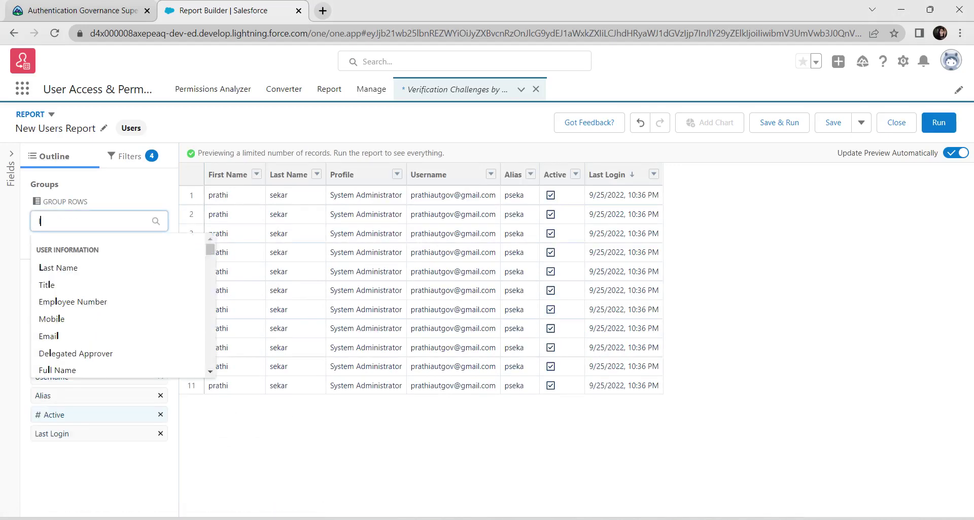
{"action": "type", "text": "ogintypr"}
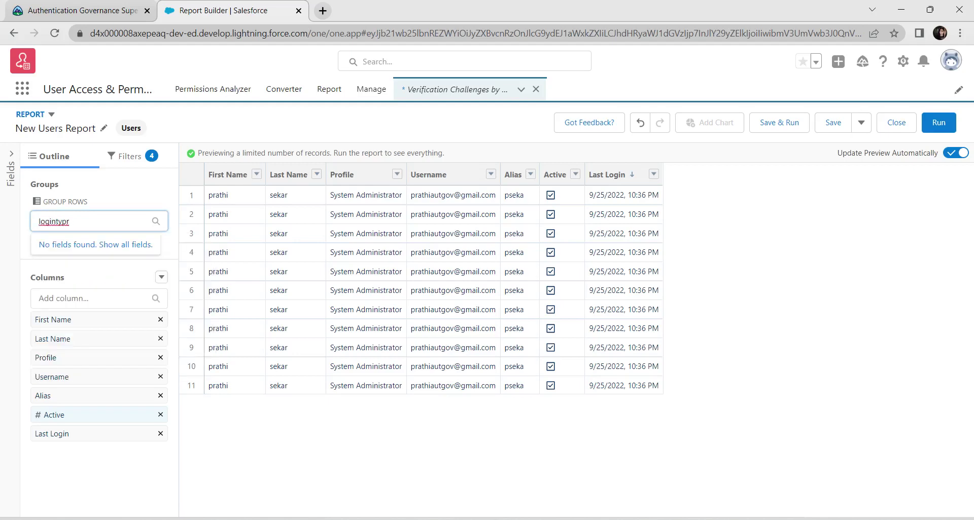
{"action": "key", "text": "BackSpace"}
{"action": "type", "text": "e"}
{"action": "key", "text": "ctrl+a"}
{"action": "key", "text": "End"}
{"action": "key", "text": "BackSpace"}
{"action": "key", "text": "BackSpace"}
{"action": "key", "text": "BackSpace"}
{"action": "key", "text": "BackSpace"}
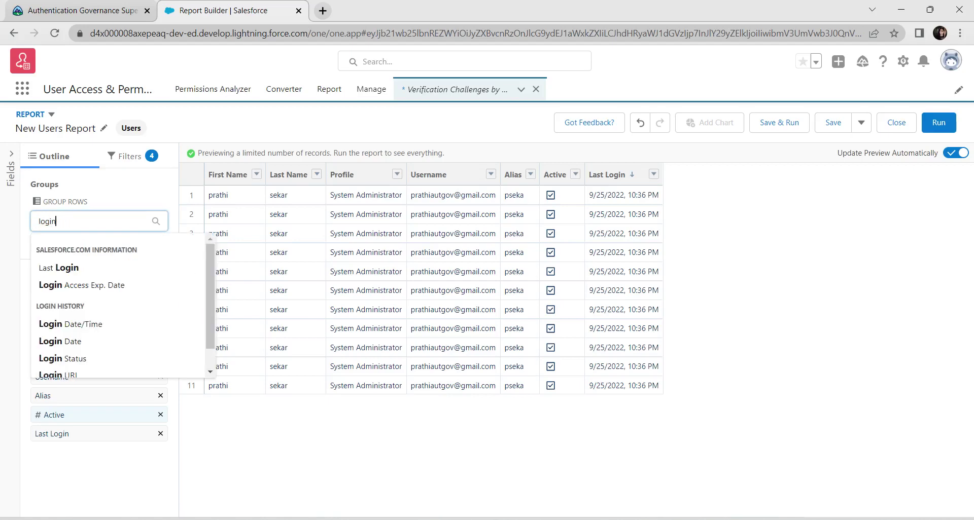
{"action": "key", "text": "Down"}
{"action": "key", "text": "Down"}
{"action": "key", "text": "Down"}
{"action": "key", "text": "Down"}
{"action": "key", "text": "Down"}
{"action": "key", "text": "Down"}
{"action": "key", "text": "Down"}
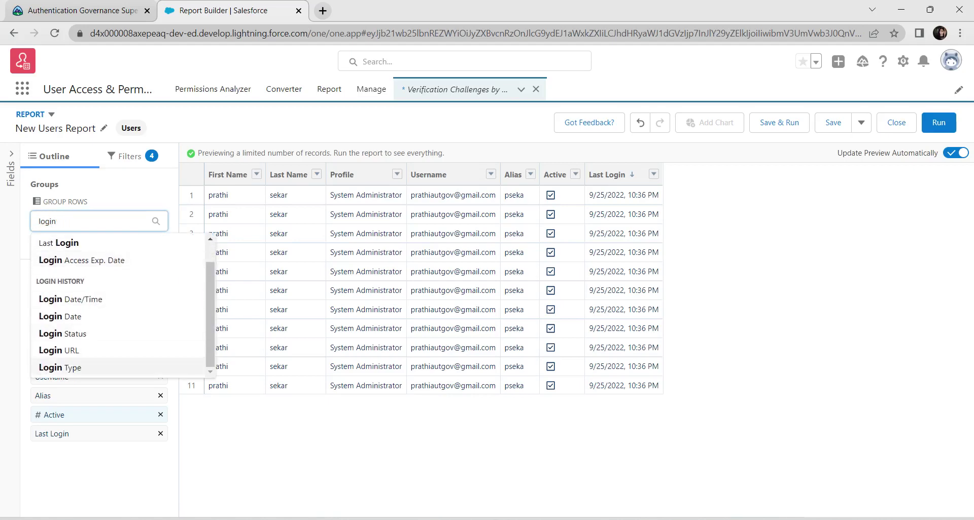
{"action": "key", "text": "Return"}
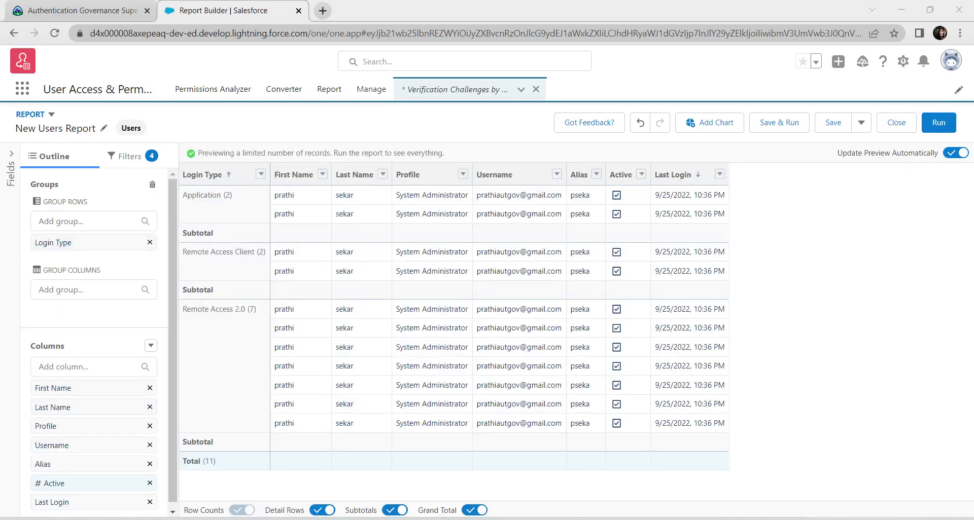
Add Username as a row grouping above Login Type and hide the report's detail rows
{"action": "left_click", "coordinate": [94, 221]}
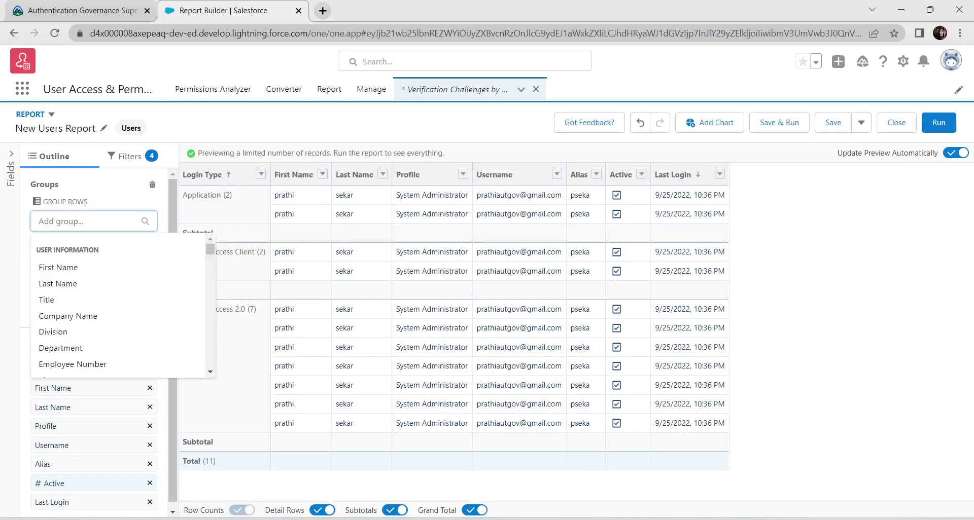
{"action": "type", "text": "user"}
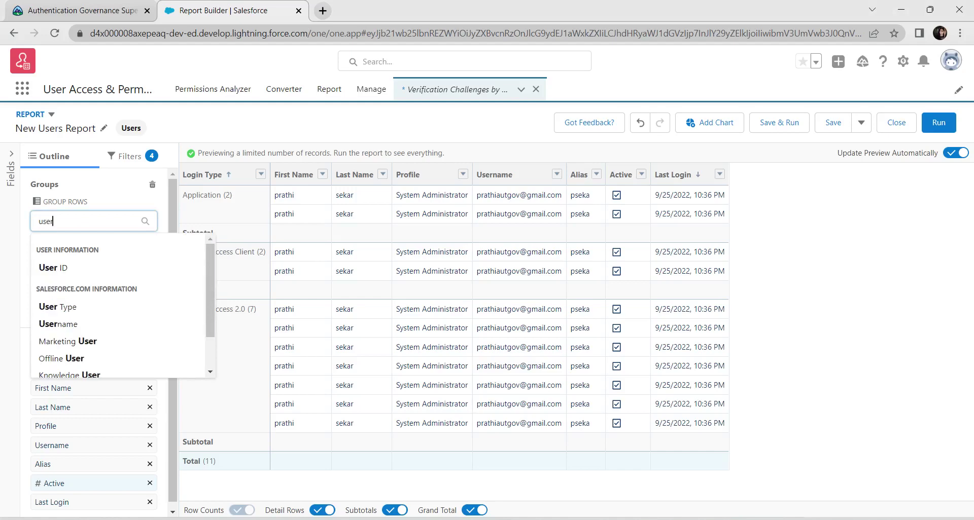
{"action": "left_click", "coordinate": [58, 324]}
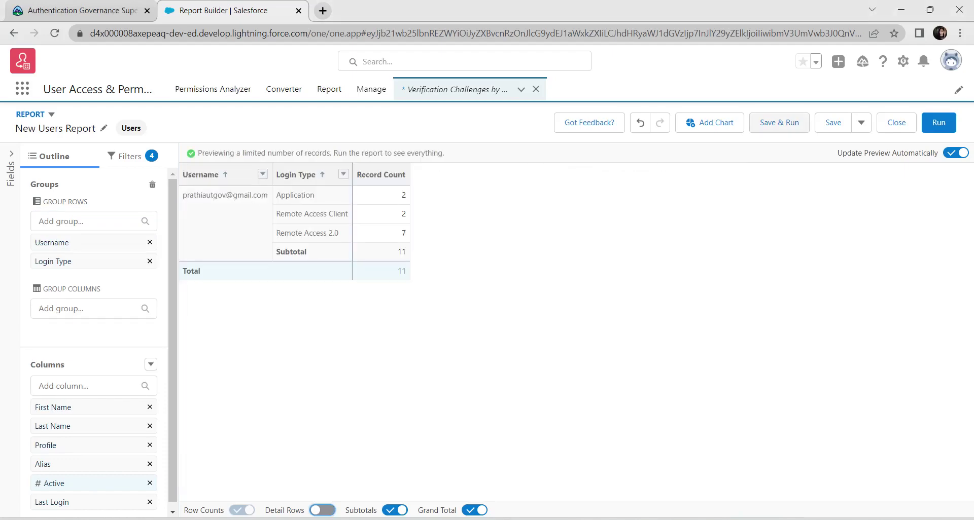
Start saving and running the report, naming it Logins without SSO and MFA, copied from the Trailhead requirements table
{"action": "left_click", "coordinate": [779, 123]}
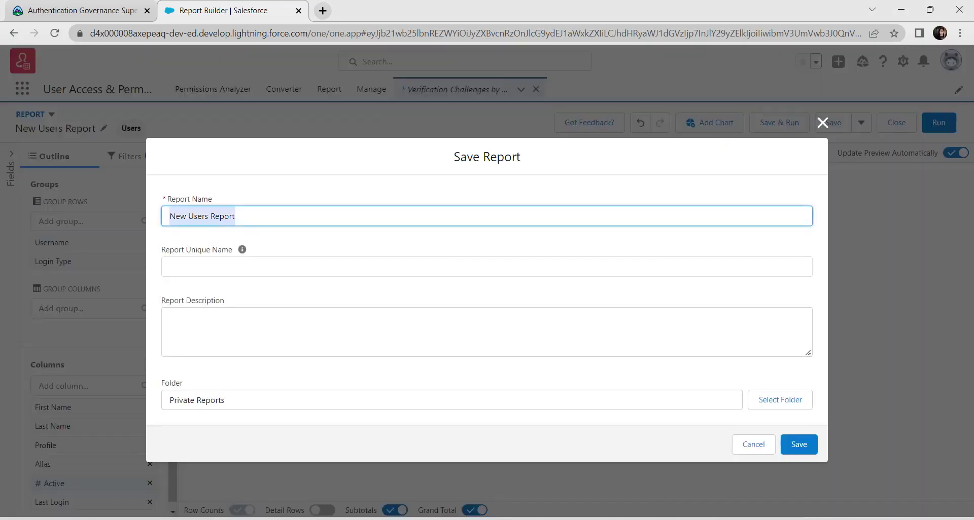
{"action": "left_click", "coordinate": [81, 10]}
{"action": "left_click_drag", "start_coordinate": [264, 291], "coordinate": [300, 302]}
{"action": "key", "text": "ctrl+c"}
{"action": "key", "text": "ctrl+Tab"}
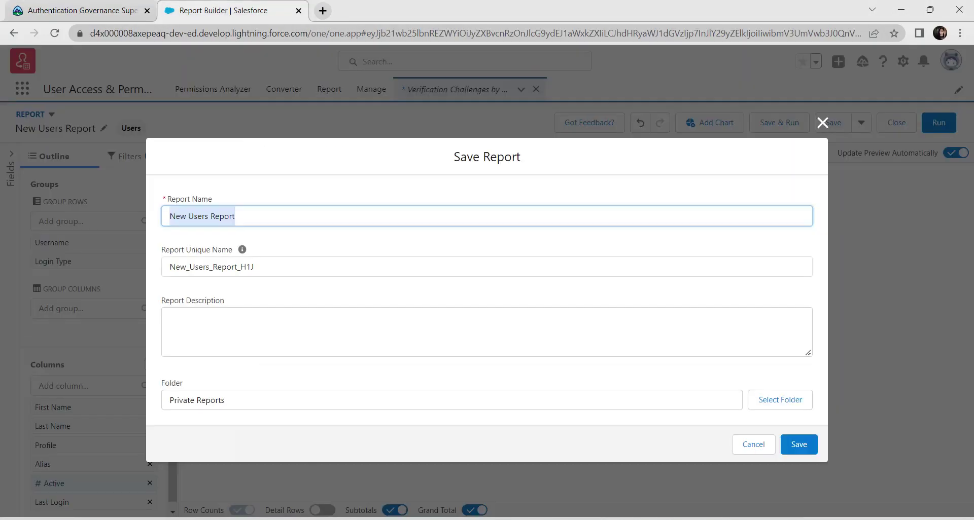
{"action": "key", "text": "BackSpace"}
{"action": "key", "text": "ctrl+v"}
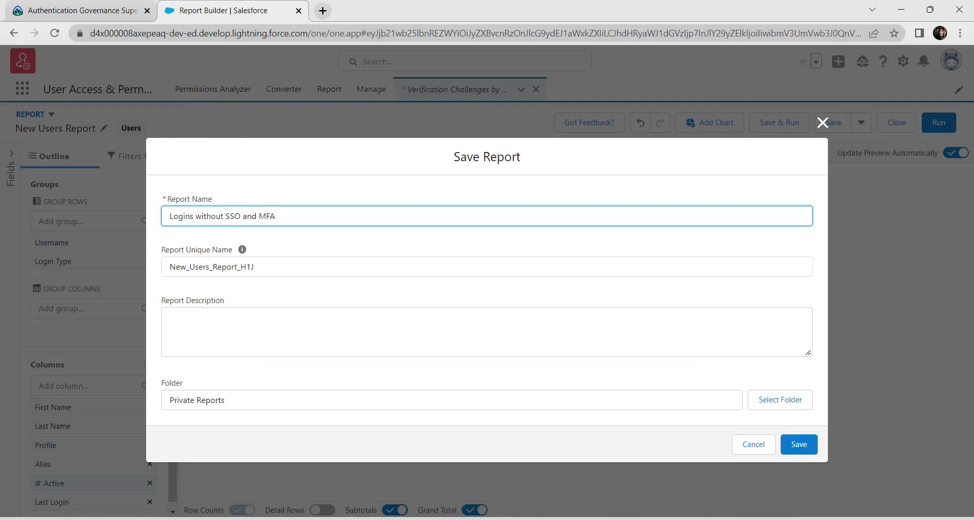
Fill the report description with the Logins without SSO and MFA description copied from the Trailhead requirements table
{"action": "left_click", "coordinate": [171, 319]}
{"action": "key", "text": "ctrl+Tab"}
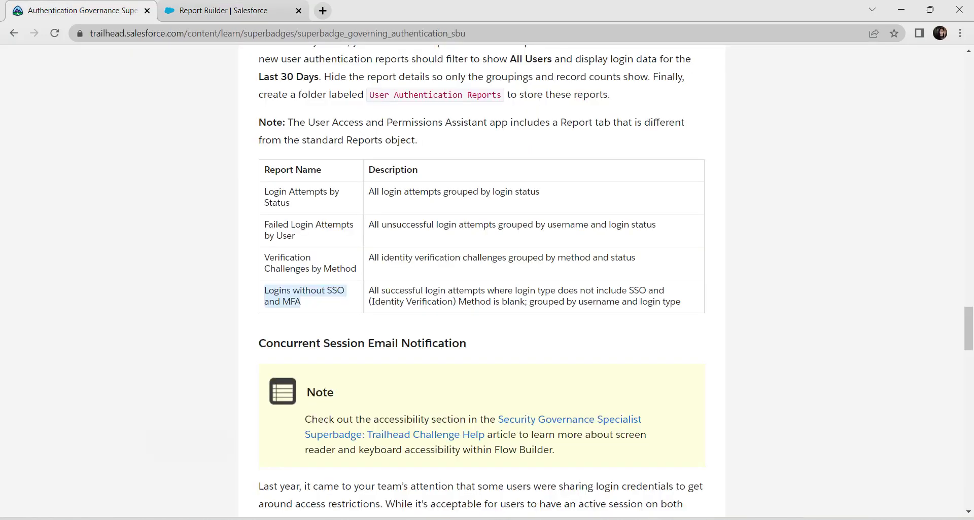
{"action": "left_click", "coordinate": [369, 290]}
{"action": "left_click_drag", "start_coordinate": [369, 290], "coordinate": [680, 301]}
{"action": "key", "text": "ctrl+c"}
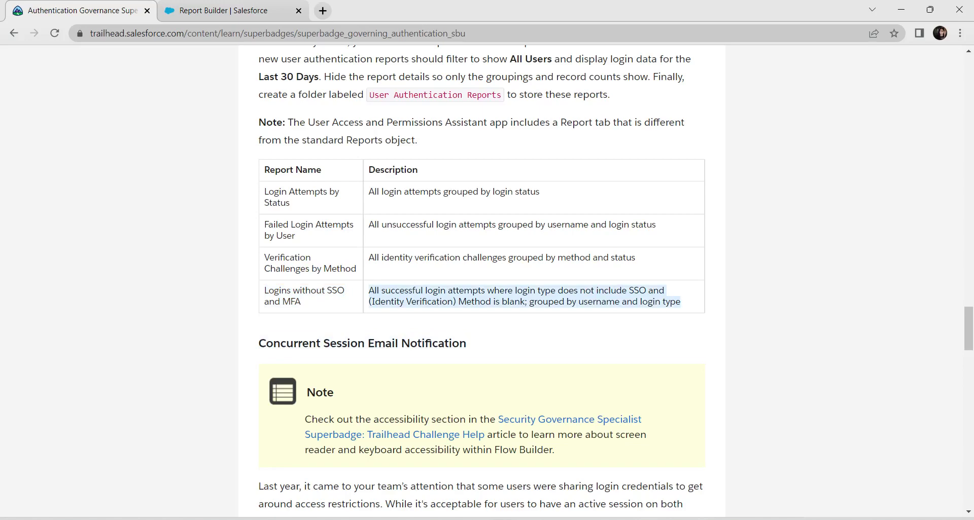
{"action": "key", "text": "ctrl+Tab"}
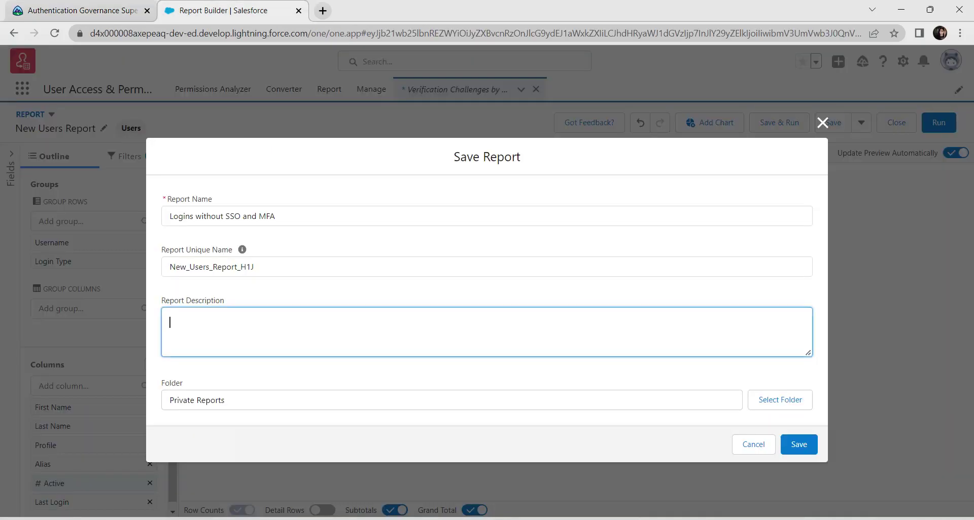
{"action": "key", "text": "ctrl+v"}
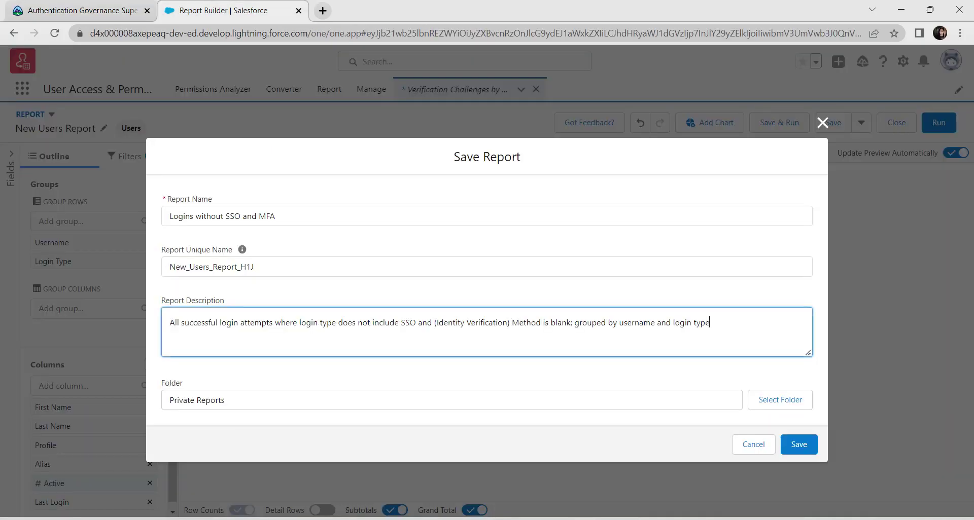
Choose the User Authentication Reports folder for the report and save it
{"action": "key", "text": "Tab"}
{"action": "key", "text": "Return"}
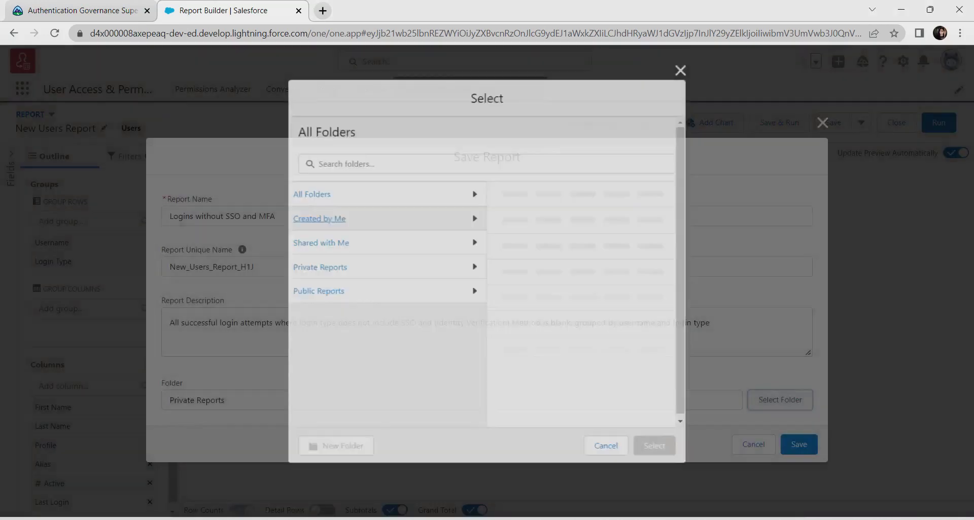
{"action": "left_click", "coordinate": [551, 268]}
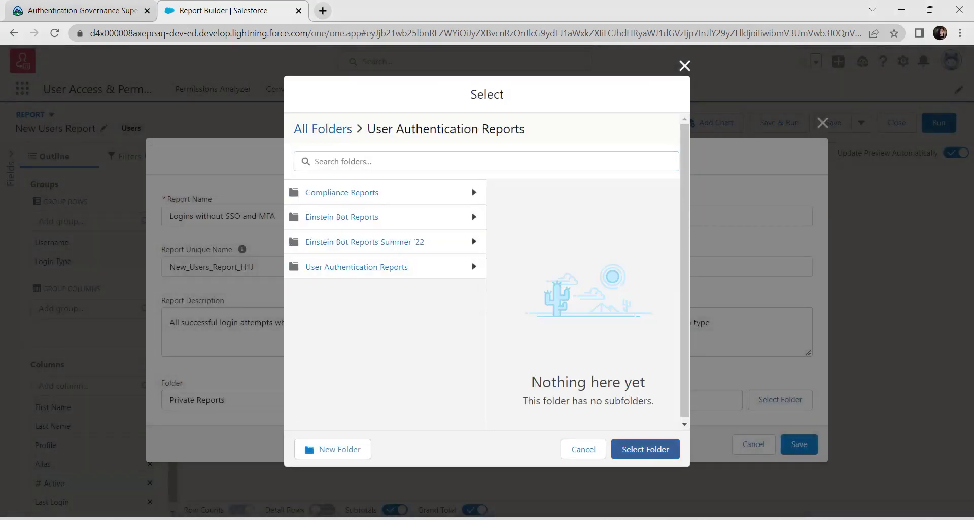
{"action": "left_click", "coordinate": [645, 450]}
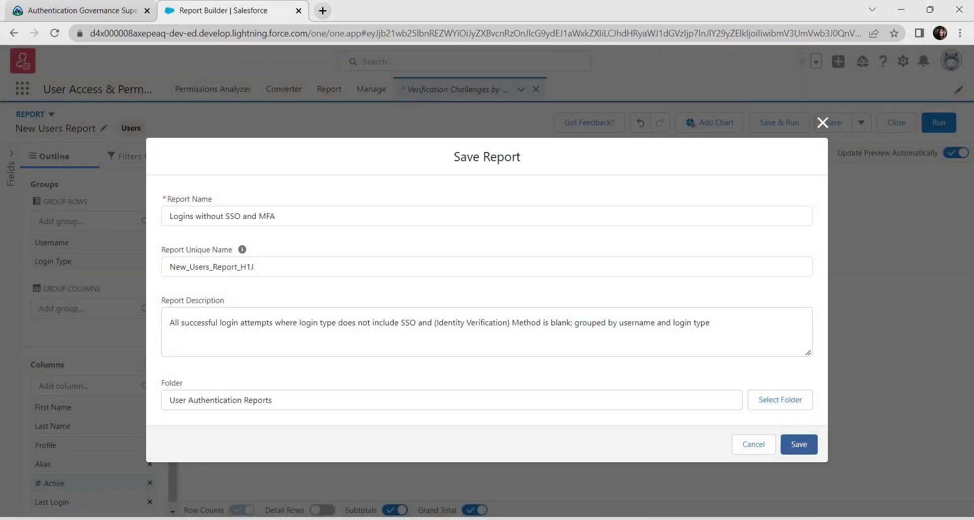
{"action": "left_click", "coordinate": [799, 445]}
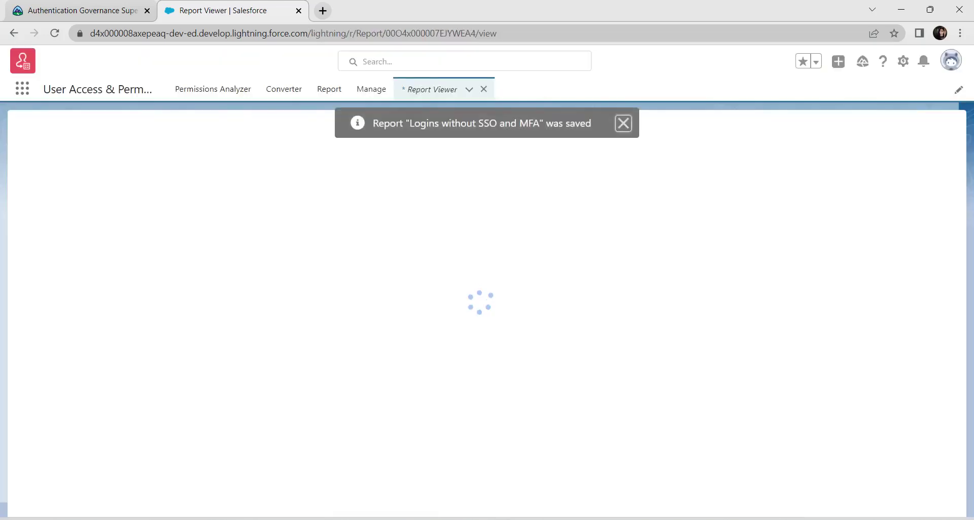
Switch to the Trailhead superbadge page and check the Build Authentication Monitoring Reports challenge
{"action": "key", "text": "ctrl+Tab"}
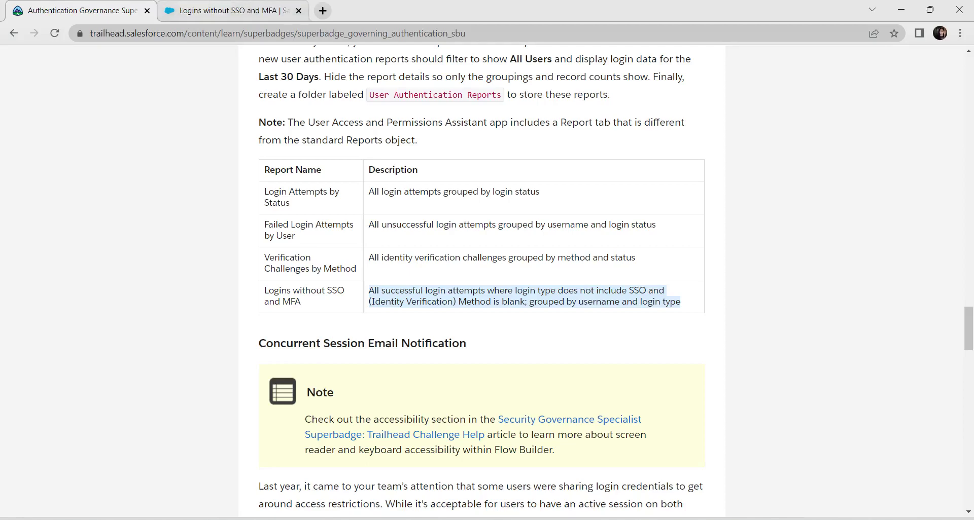
{"action": "key", "text": "ctrl+Tab"}
{"action": "key", "text": "ctrl+shift+Tab"}
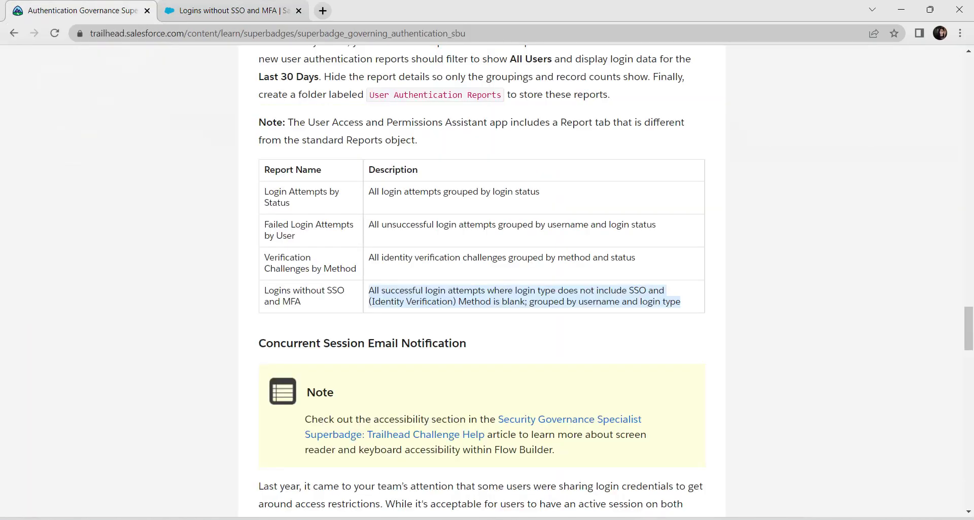
{"action": "scroll", "coordinate": [482, 280], "scroll_direction": "down", "scroll_amount": 20}
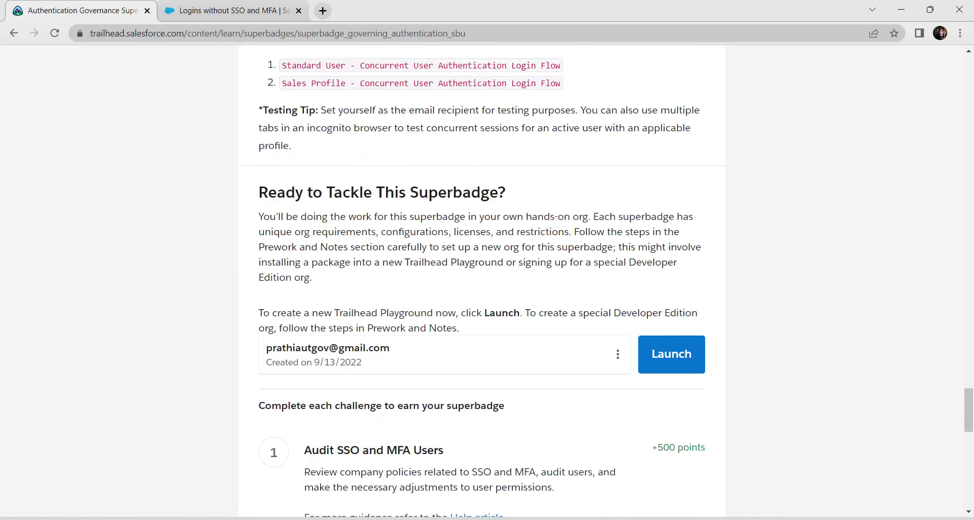
{"action": "left_click", "coordinate": [657, 378]}
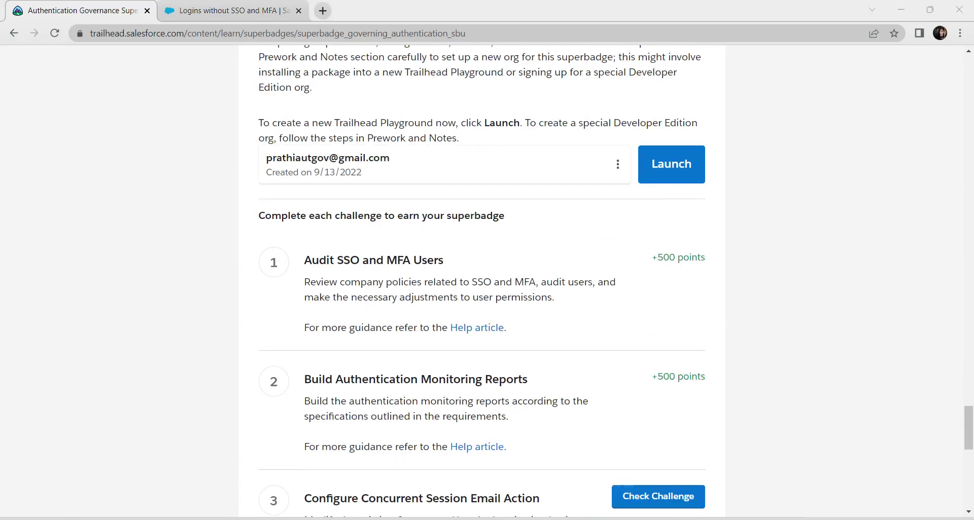
{"action": "scroll", "coordinate": [482, 281], "scroll_direction": "down", "scroll_amount": 2}
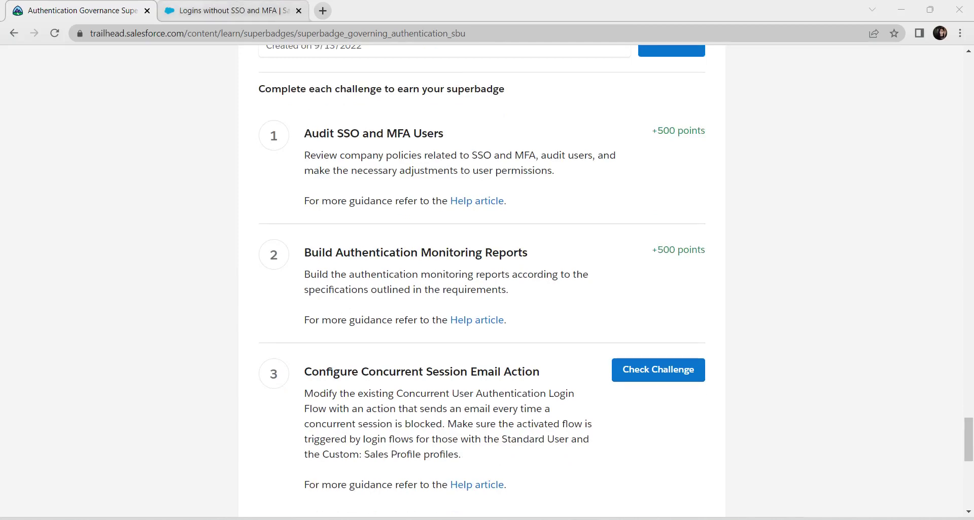
Switch to Salesforce Setup, find Flows, and open the Concurrent User Authentication Login Flow
{"action": "left_click", "coordinate": [234, 10]}
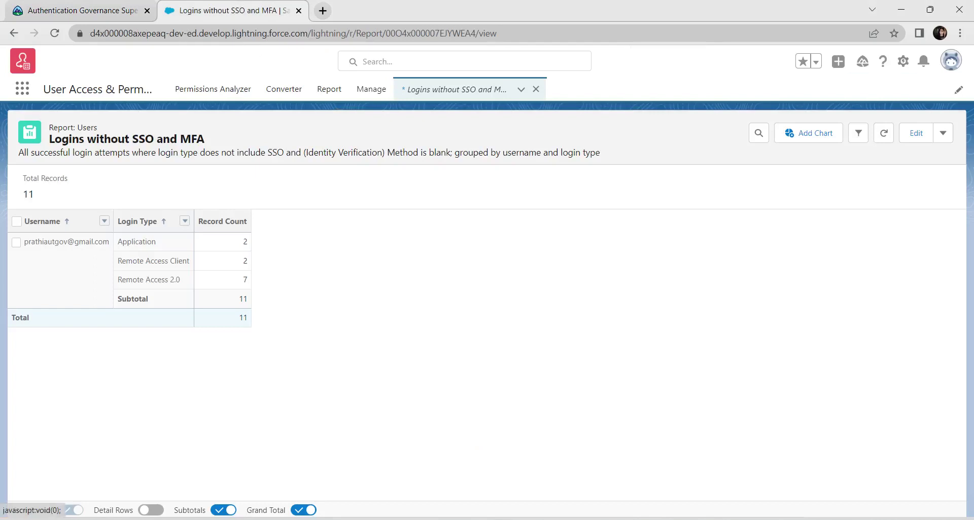
{"action": "left_click", "coordinate": [903, 60]}
{"action": "left_click", "coordinate": [851, 97]}
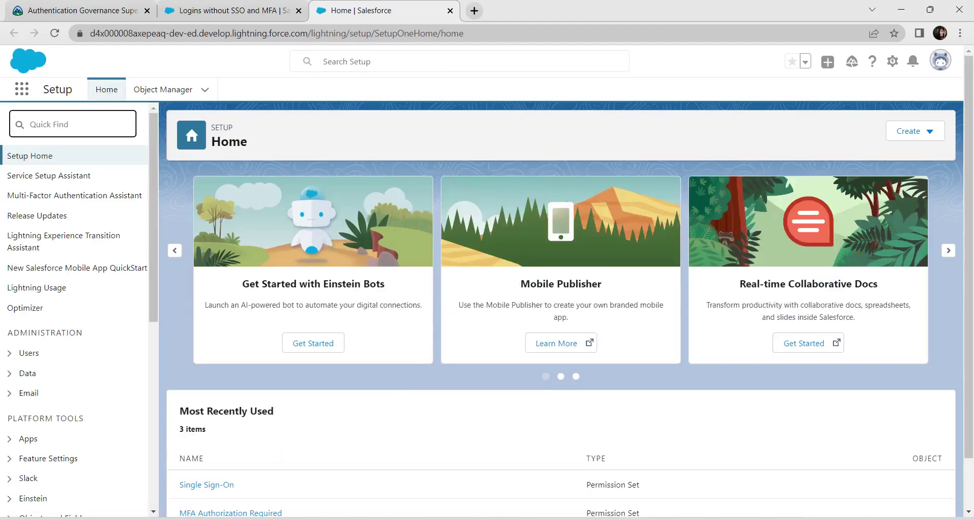
{"action": "type", "text": "flow"}
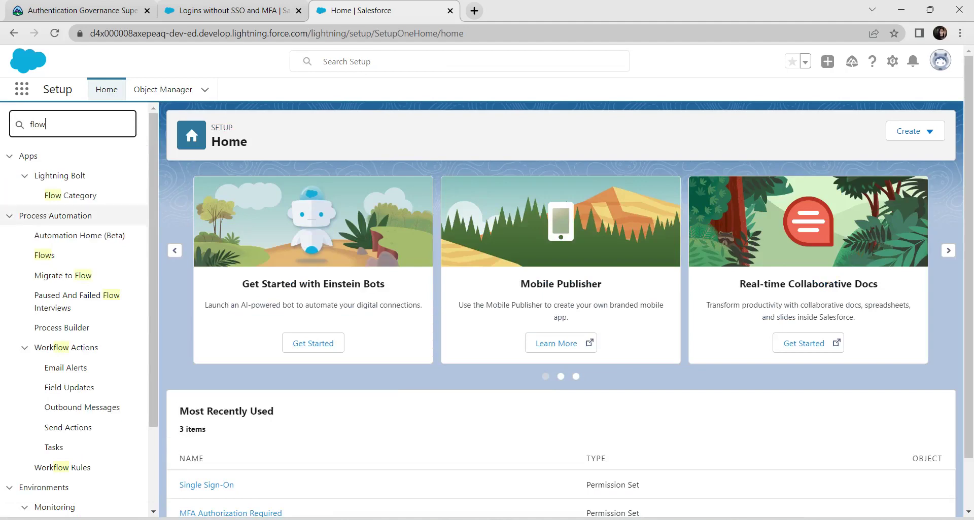
{"action": "left_click", "coordinate": [44, 255]}
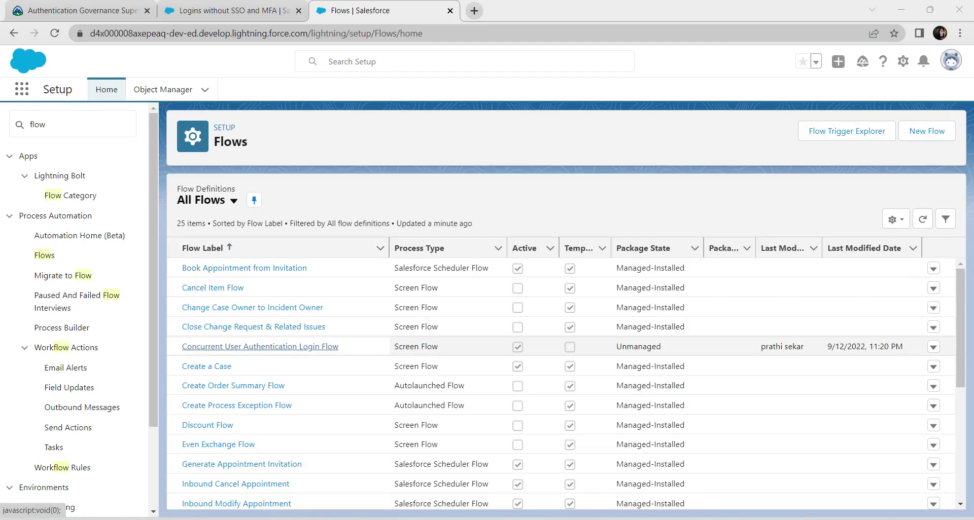
{"action": "left_click", "coordinate": [260, 346]}
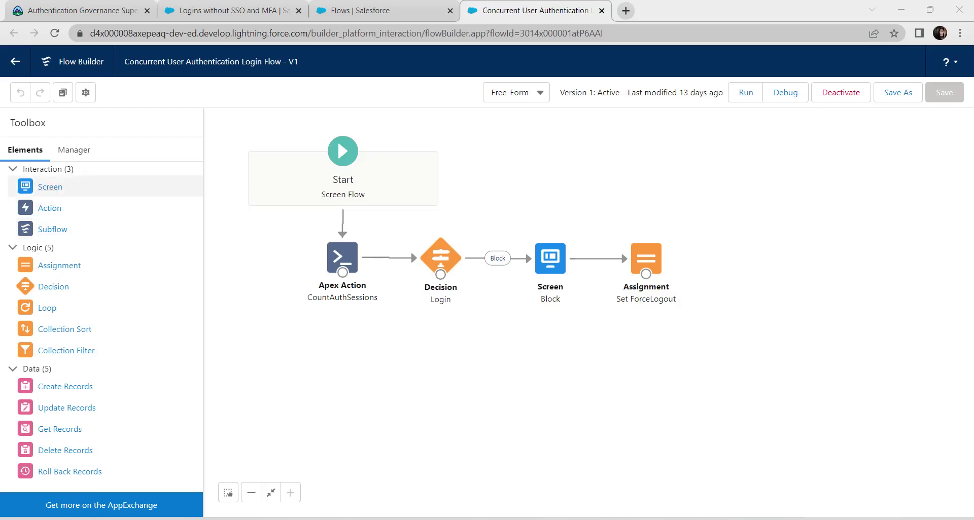
Place a new action near the flow's Block screen and choose Send Email from the Email category
{"action": "left_click_drag", "start_coordinate": [49, 208], "coordinate": [560, 284]}
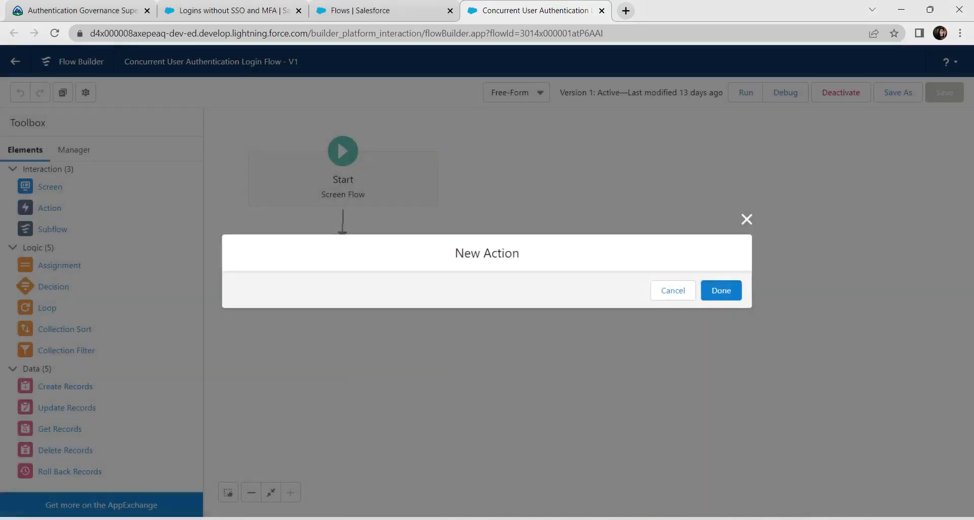
{"action": "scroll", "coordinate": [264, 302], "scroll_direction": "down", "scroll_amount": 5}
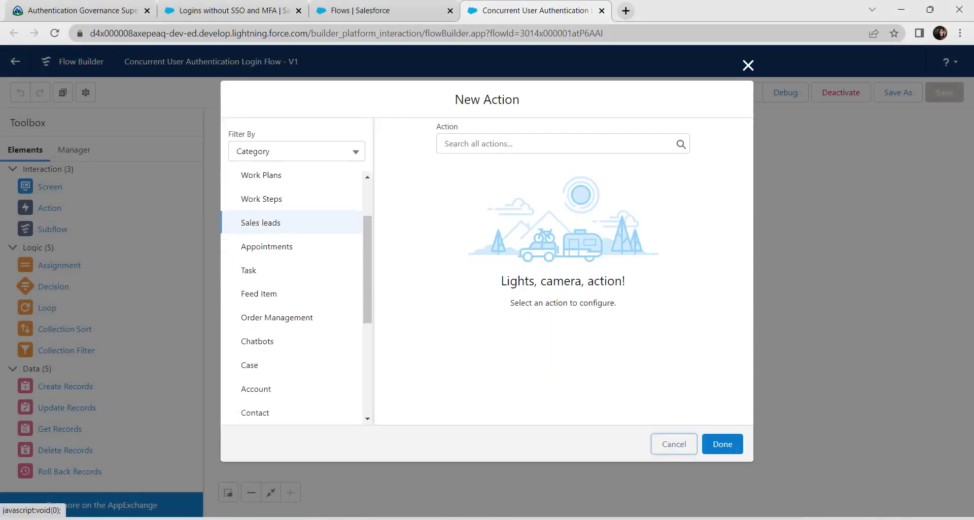
{"action": "left_click", "coordinate": [250, 310]}
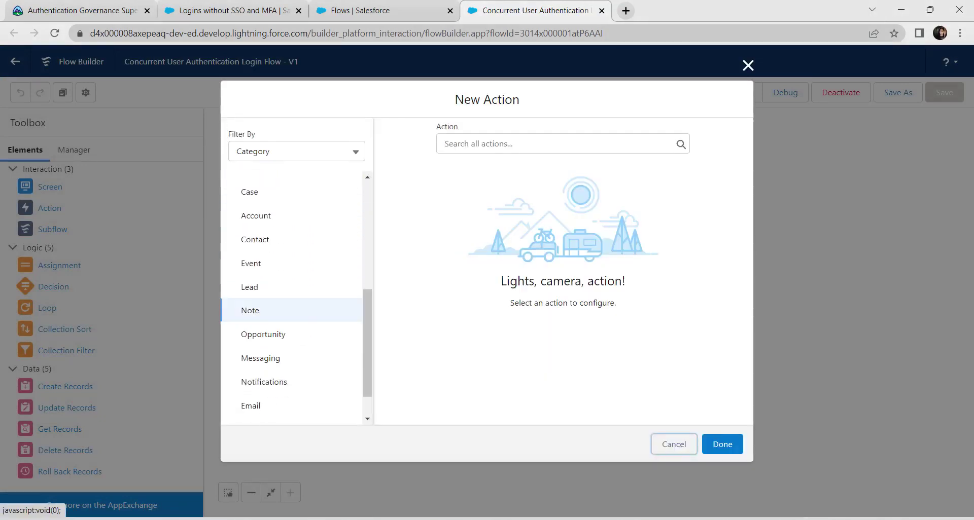
{"action": "scroll", "coordinate": [292, 310], "scroll_direction": "down", "scroll_amount": 1}
{"action": "left_click", "coordinate": [251, 366]}
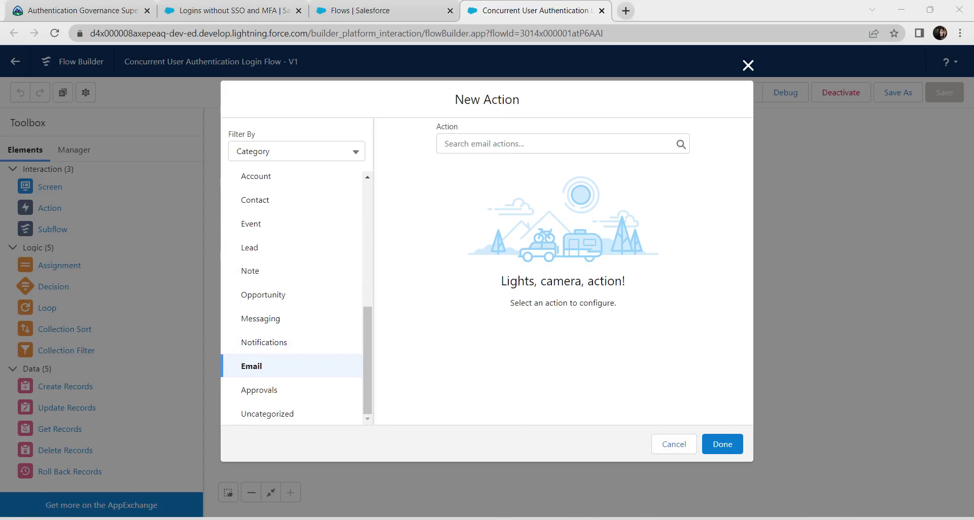
{"action": "left_click", "coordinate": [445, 144]}
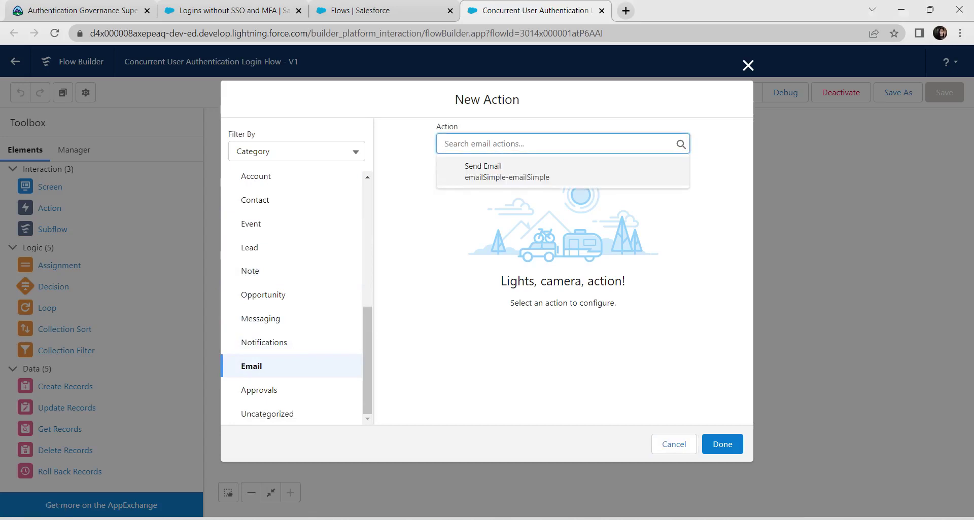
{"action": "left_click", "coordinate": [502, 173]}
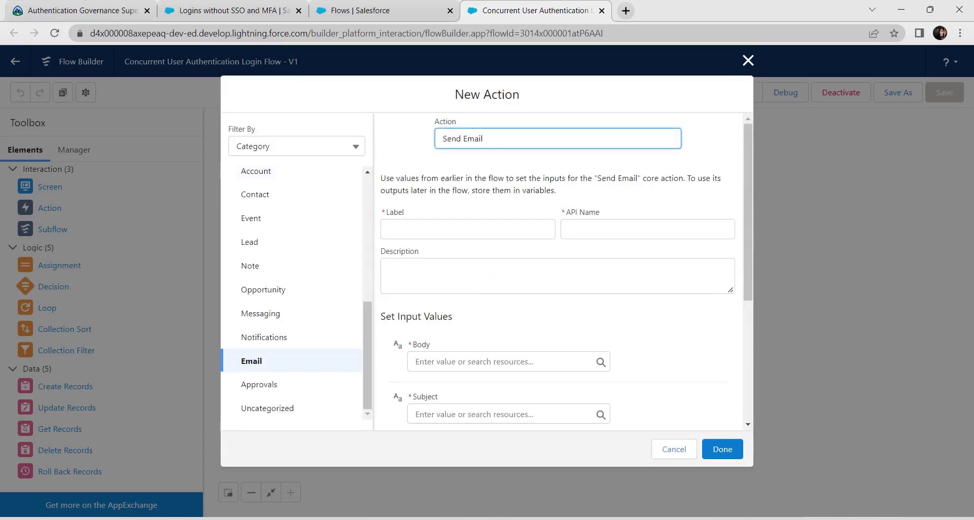
Set the Send Email action's label and API name to AlertAdmins, copied from the Trailhead requirements
{"action": "left_click", "coordinate": [390, 229]}
{"action": "left_click", "coordinate": [81, 10]}
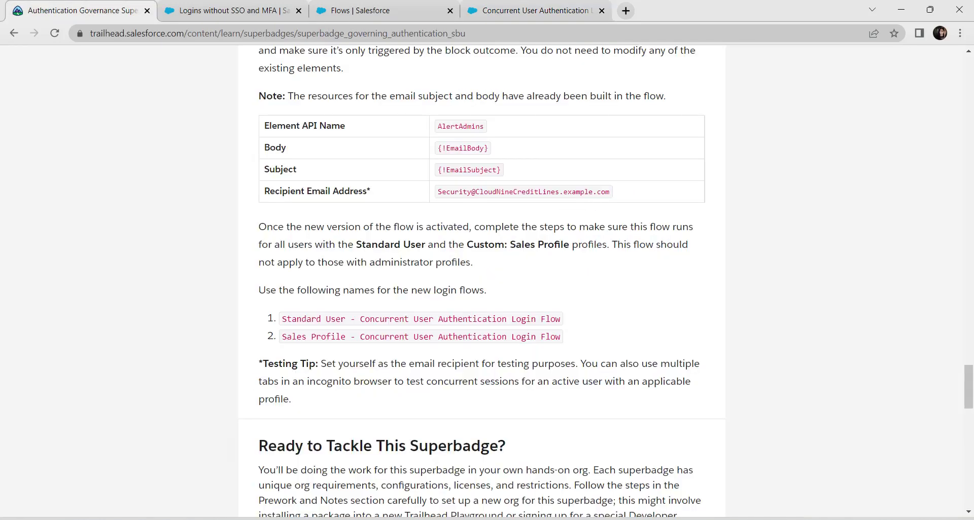
{"action": "double_click", "coordinate": [460, 126]}
{"action": "key", "text": "ctrl+c"}
{"action": "key", "text": "ctrl+4"}
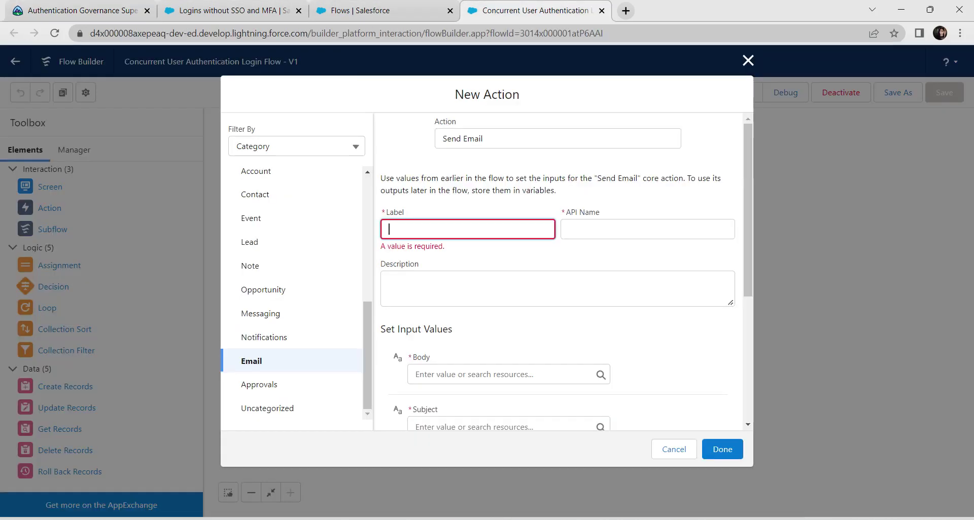
{"action": "key", "text": "ctrl+v"}
{"action": "key", "text": "Tab"}
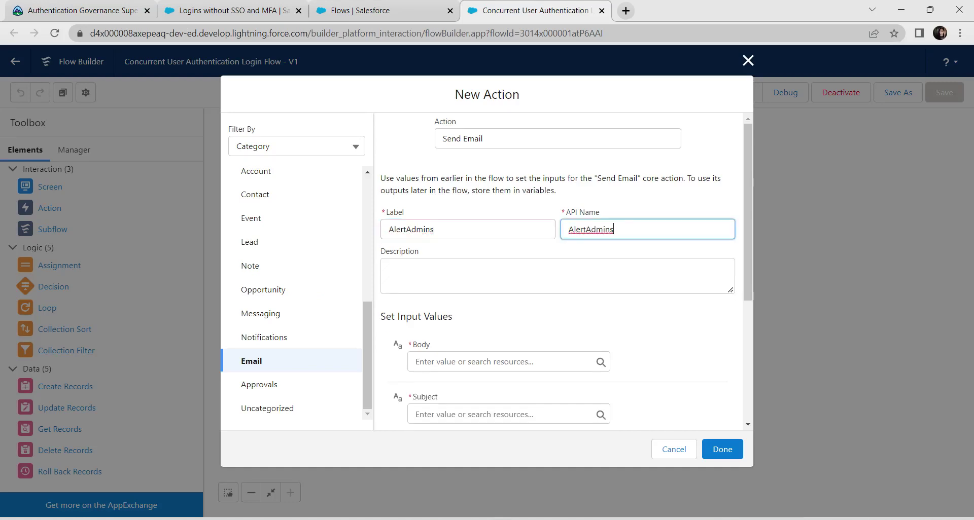
Set the Send Email action's Body to {!EmailBody}, copied from the Trailhead requirements
{"action": "key", "text": "Tab"}
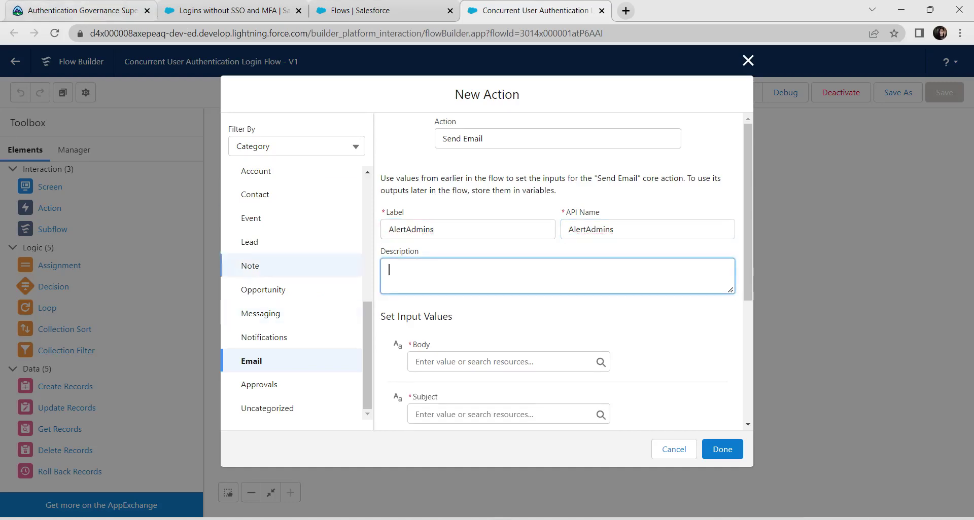
{"action": "left_click", "coordinate": [416, 362]}
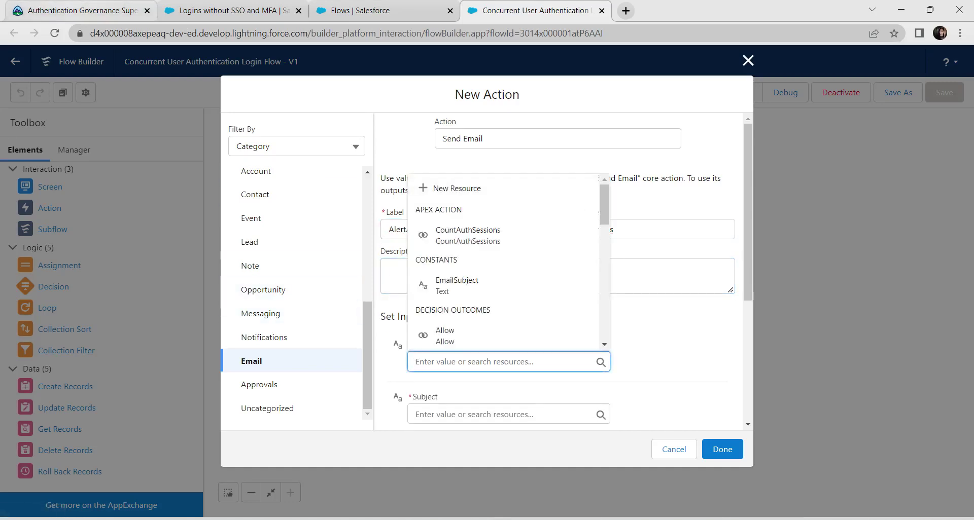
{"action": "key", "text": "ctrl+Tab"}
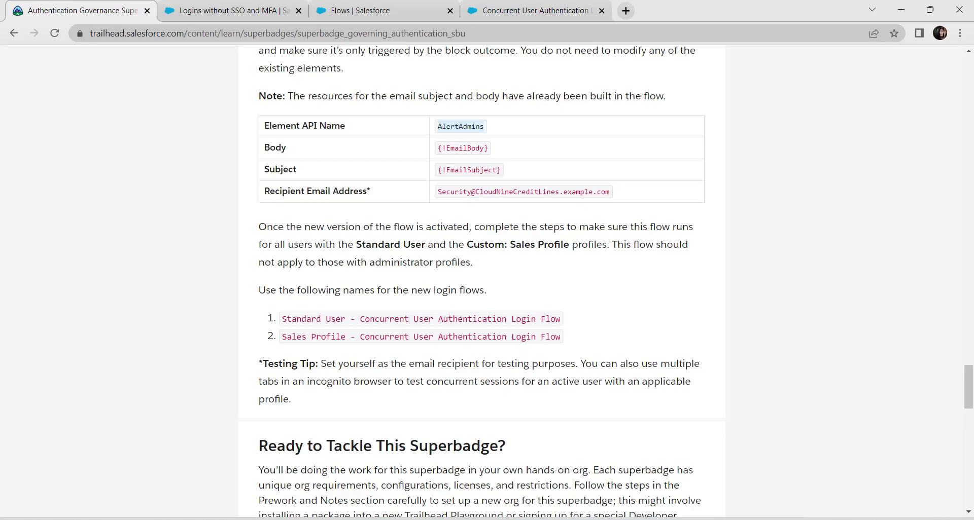
{"action": "triple_click", "coordinate": [462, 148]}
{"action": "key", "text": "ctrl+c"}
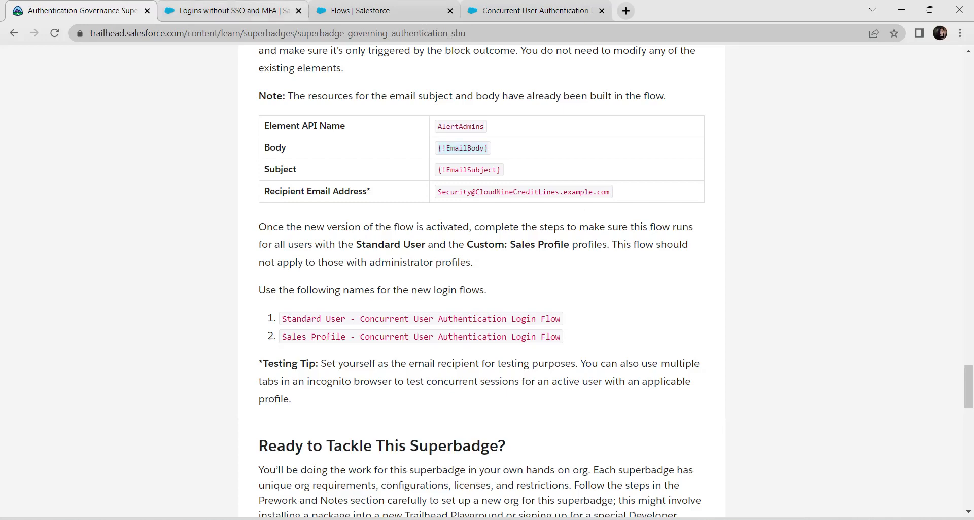
{"action": "key", "text": "ctrl+4"}
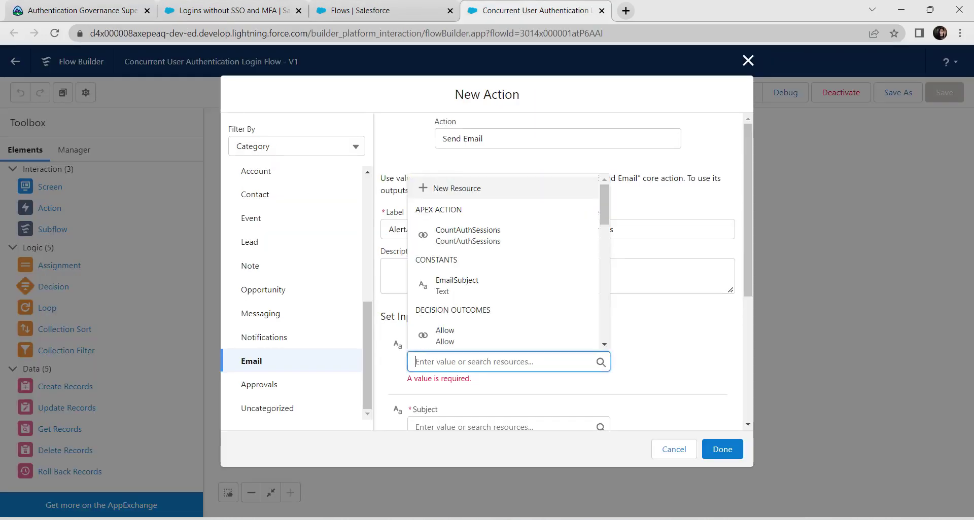
{"action": "key", "text": "ctrl+v"}
{"action": "key", "text": "Return"}
{"action": "scroll", "coordinate": [558, 272], "scroll_direction": "down", "scroll_amount": 3}
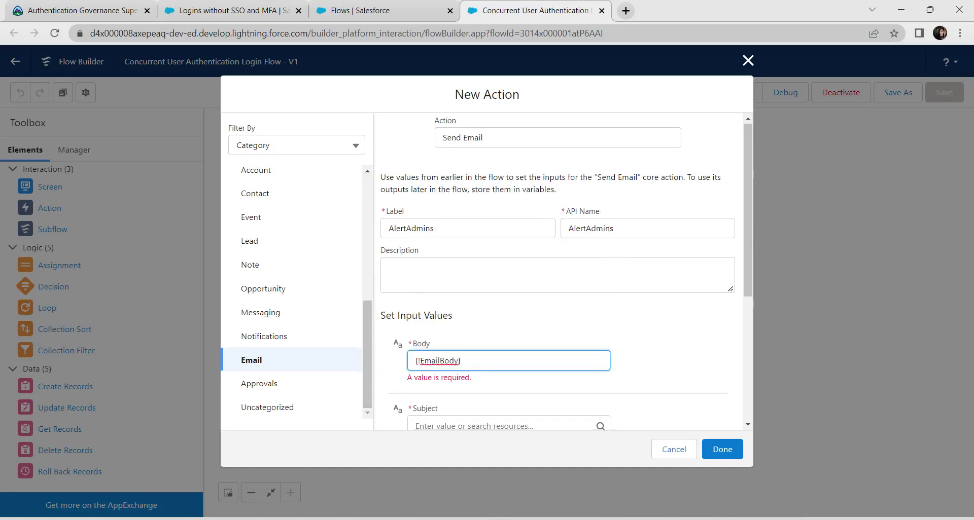
Set the Send Email action's Subject to {!EmailSubject}, taken from the Trailhead requirements
{"action": "key", "text": "Tab"}
{"action": "key", "text": "ctrl+1"}
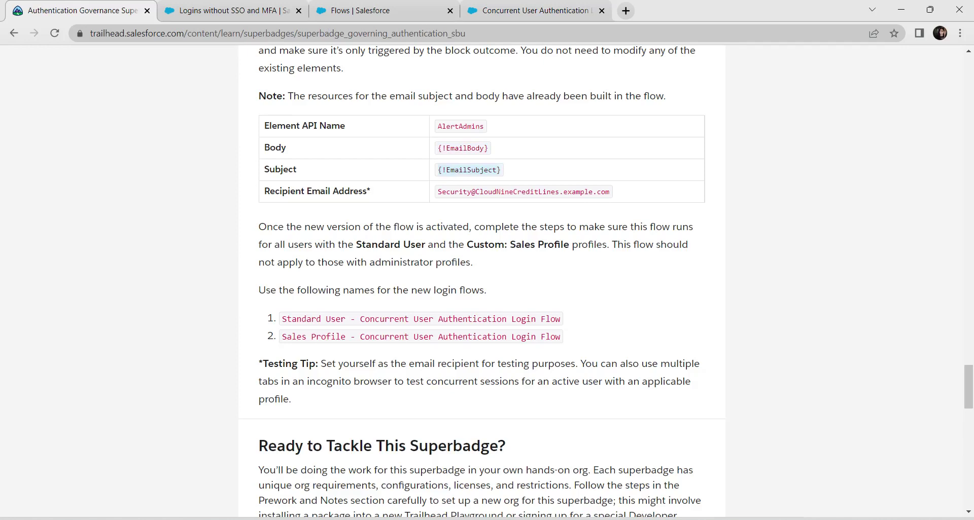
{"action": "key", "text": "ctrl+4"}
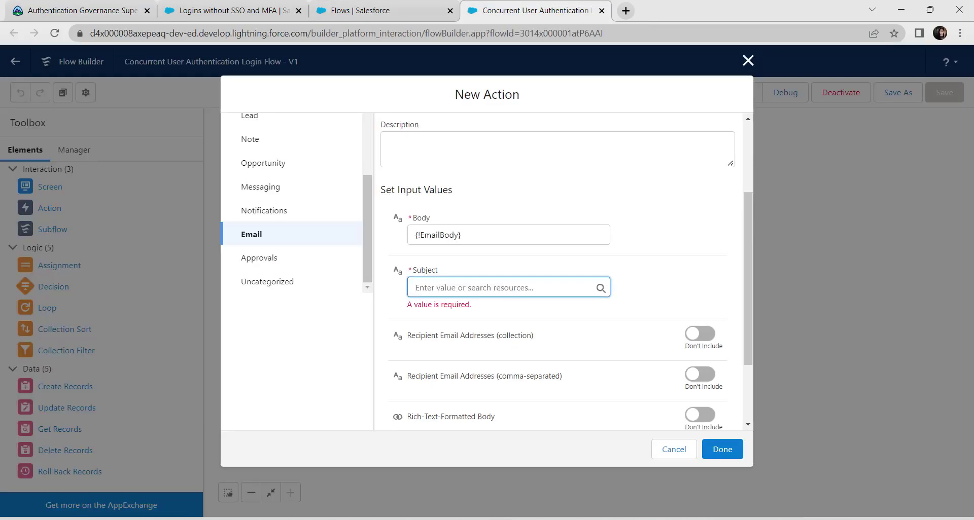
{"action": "type", "text": "{!EmailSubject}"}
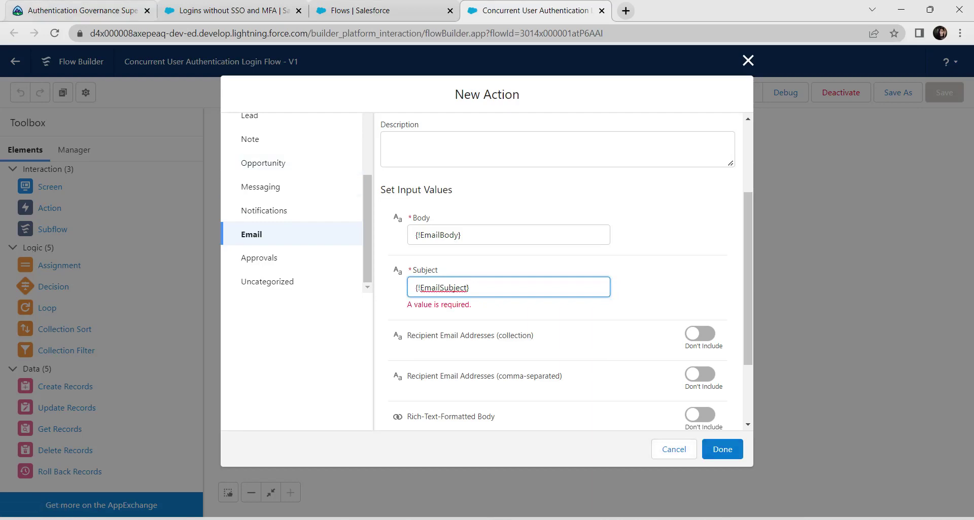
Include the comma-separated recipient addresses, enter the security team's email from the Trailhead requirements, and finish the action
{"action": "key", "text": "ctrl+1"}
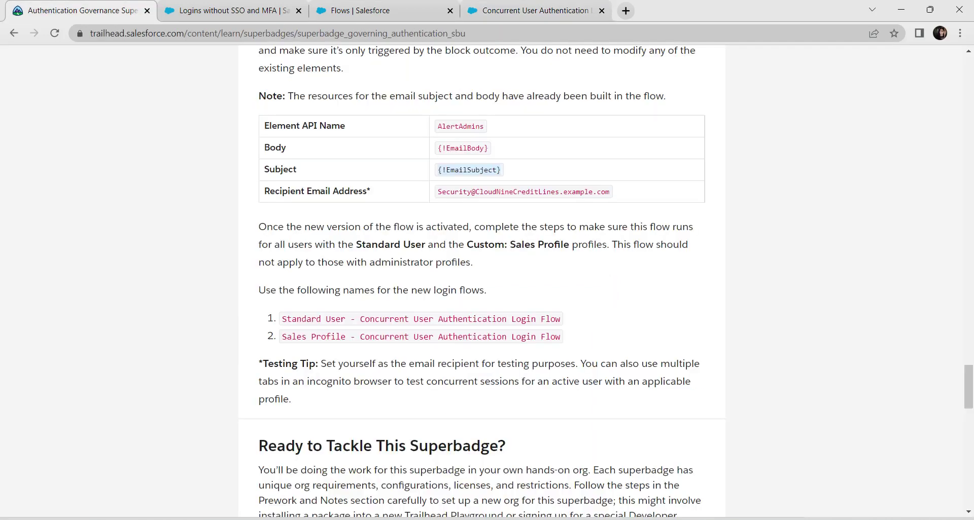
{"action": "left_click_drag", "start_coordinate": [438, 192], "coordinate": [609, 191]}
{"action": "key", "text": "ctrl+c"}
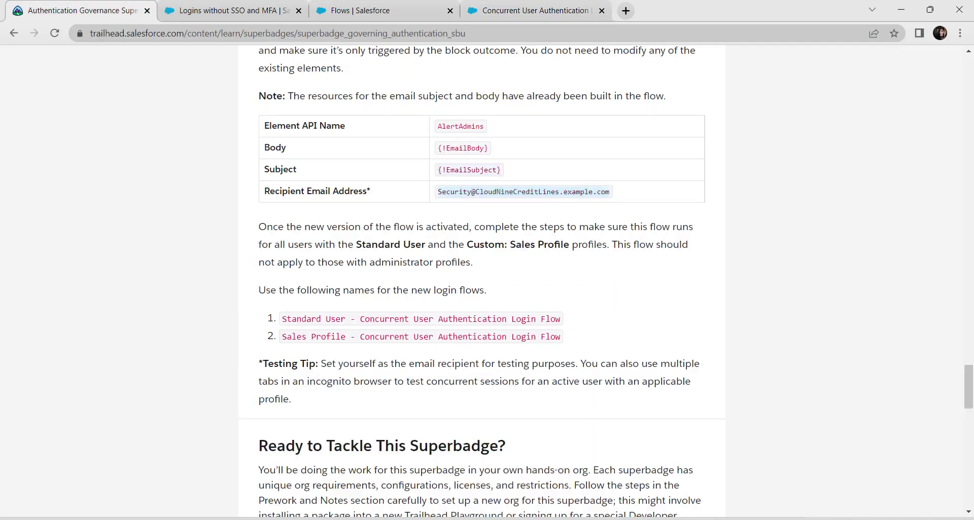
{"action": "key", "text": "ctrl+4"}
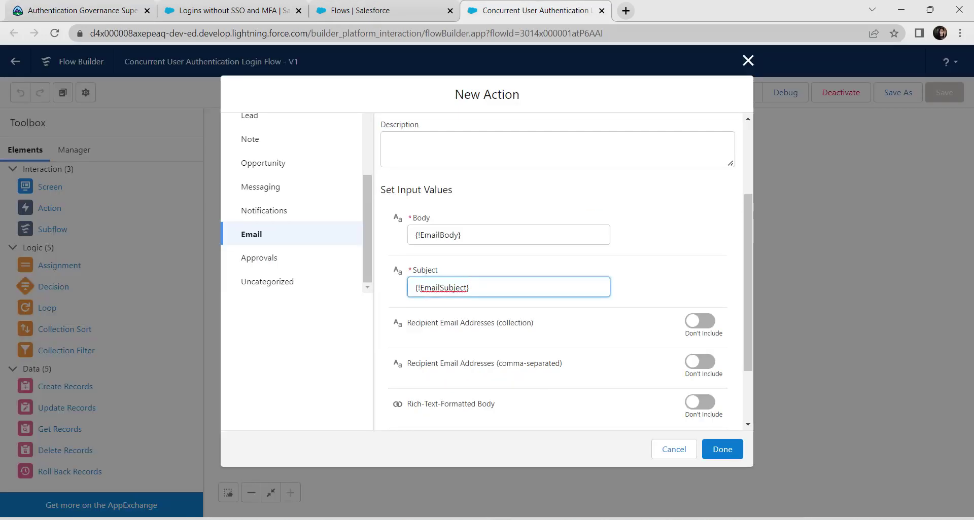
{"action": "scroll", "coordinate": [487, 269], "scroll_direction": "down", "scroll_amount": 2}
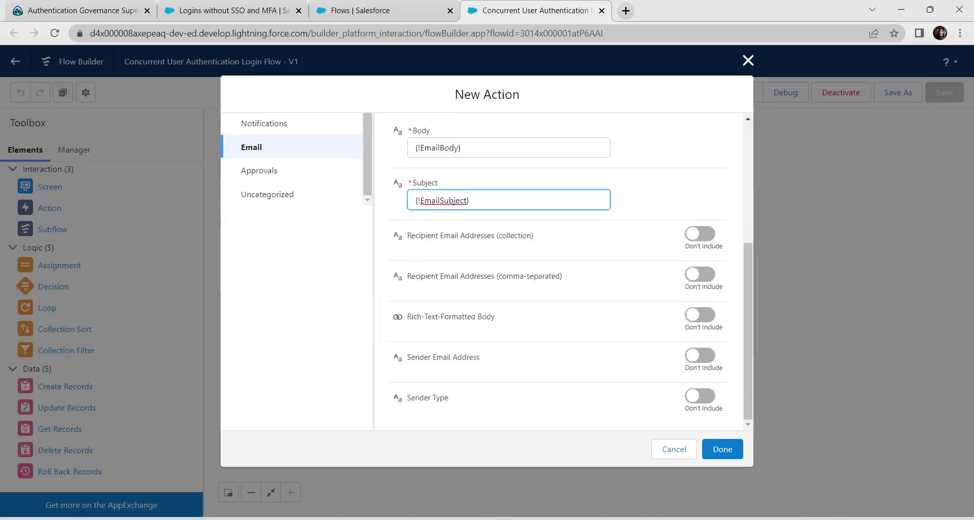
{"action": "key", "text": "alt+Tab"}
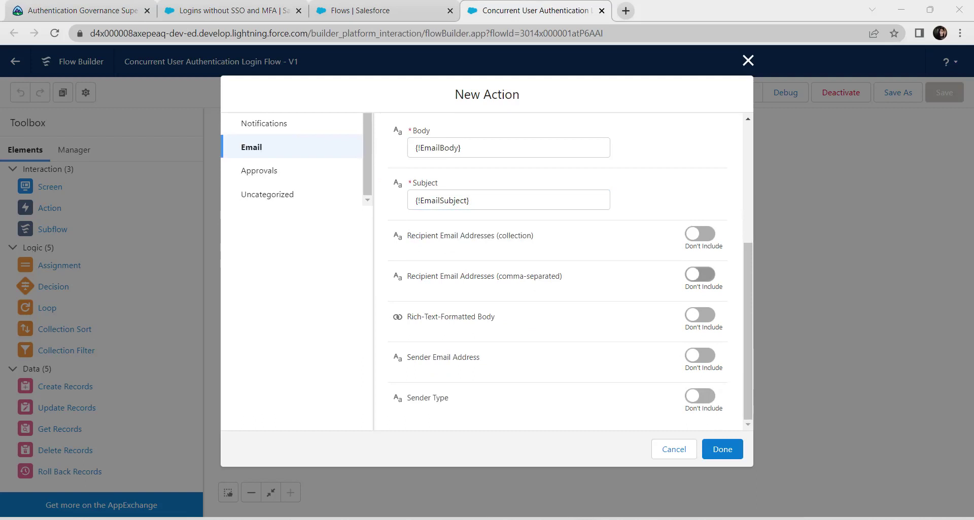
{"action": "left_click", "coordinate": [700, 275]}
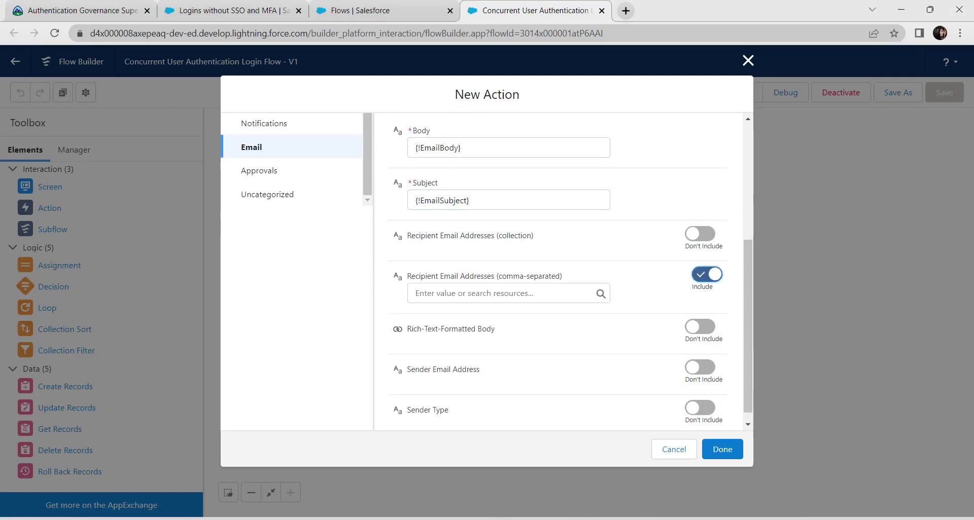
{"action": "left_click", "coordinate": [507, 293]}
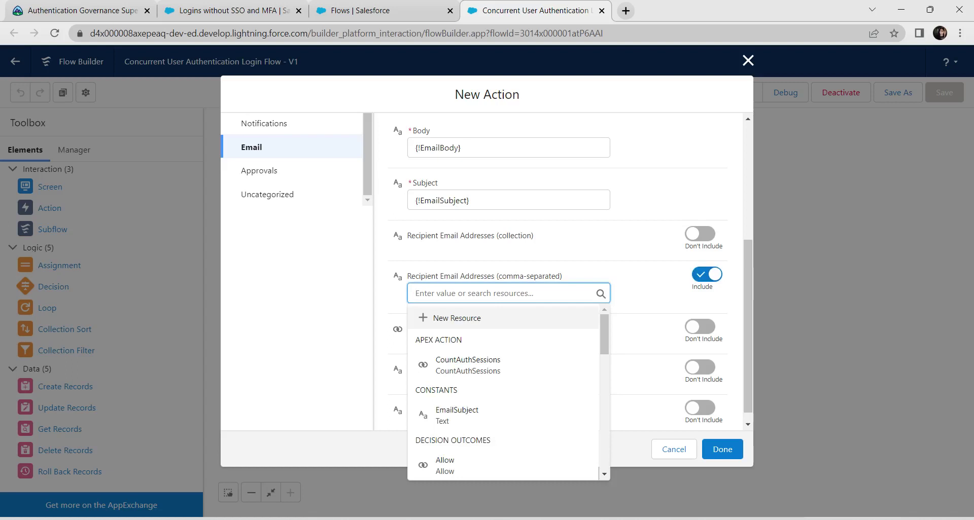
{"action": "key", "text": "ctrl+v"}
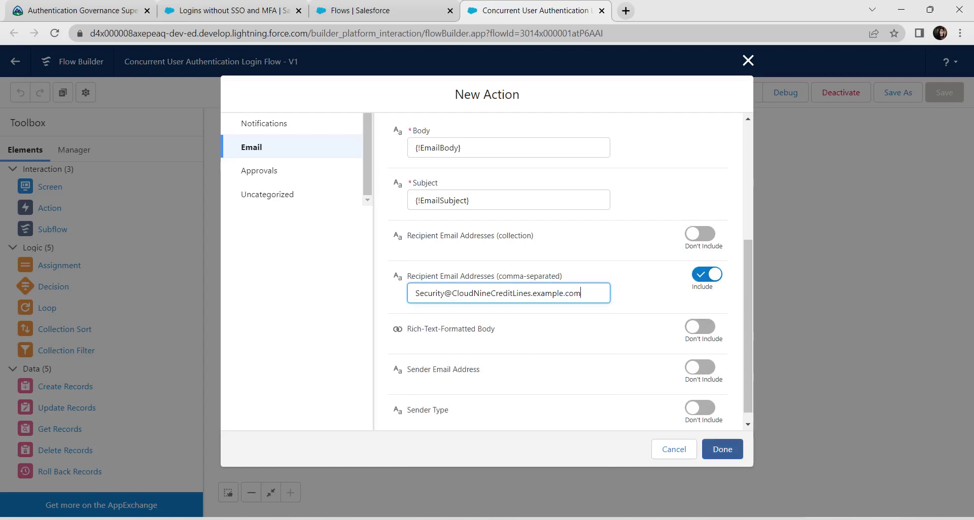
{"action": "left_click", "coordinate": [722, 450]}
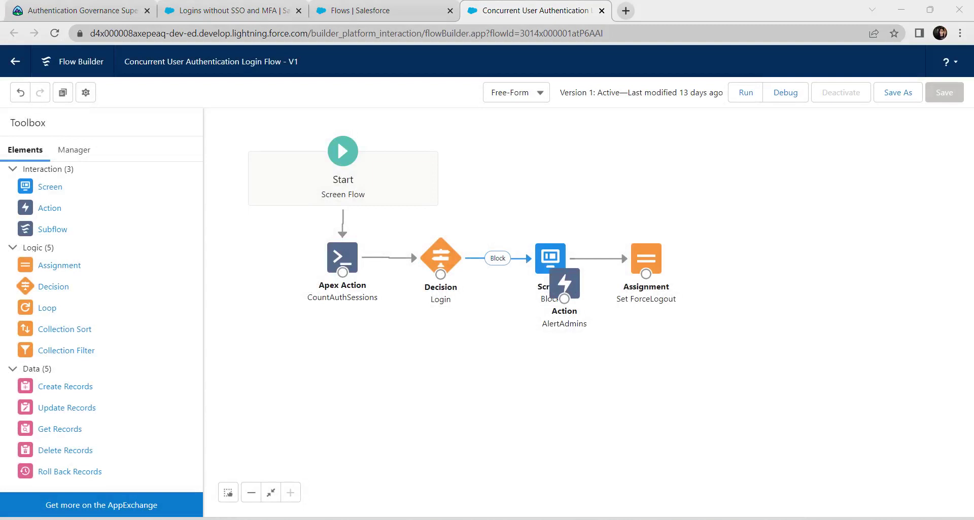
Delete the Block connector between the Login decision and the Block screen, and move the AlertAdmins action below the gap between them
{"action": "left_click", "coordinate": [498, 258]}
{"action": "key", "text": "Delete"}
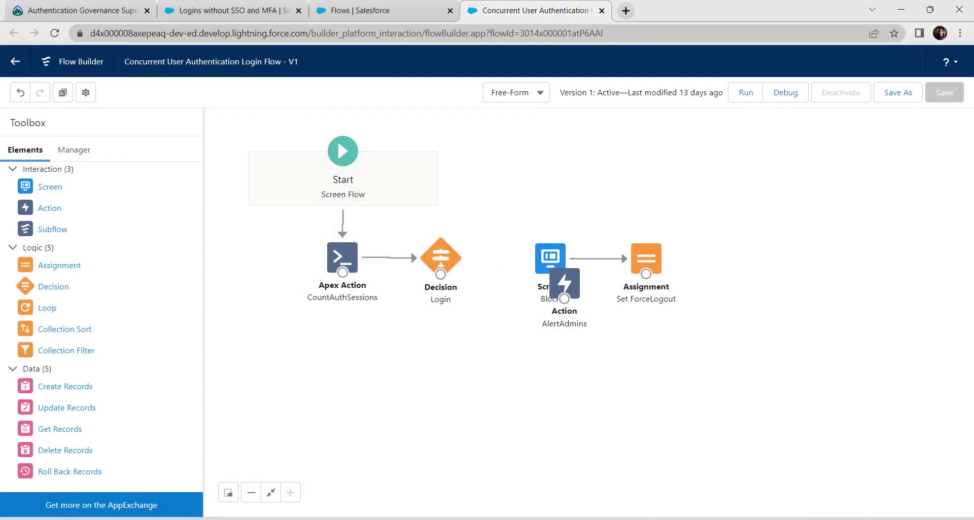
{"action": "left_click_drag", "start_coordinate": [564, 283], "coordinate": [491, 323]}
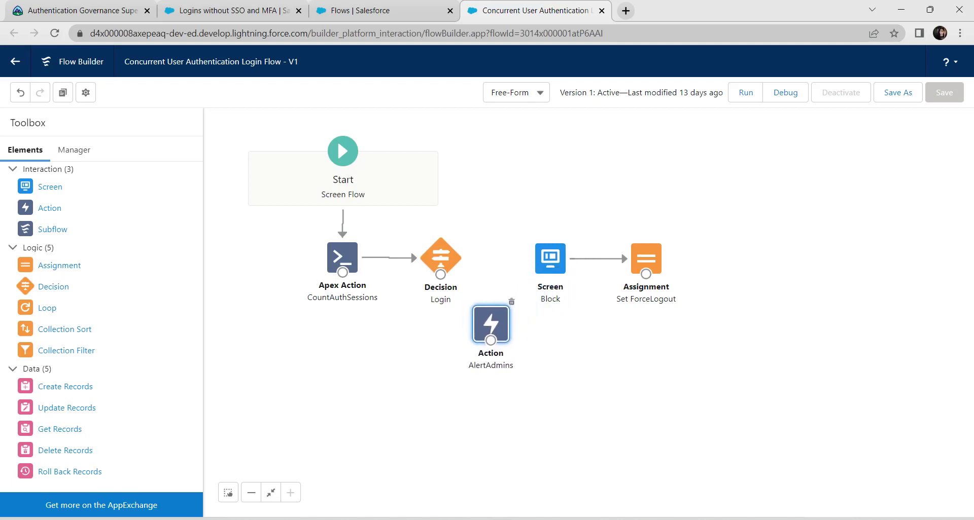
Connect the Login decision to AlertAdmins with the Block outcome, and connect AlertAdmins to the Block screen
{"action": "mouse_move", "coordinate": [441, 258]}
{"action": "left_mouse_down"}
{"action": "mouse_move", "coordinate": [438, 309]}
{"action": "mouse_move", "coordinate": [441, 272]}
{"action": "left_mouse_up"}
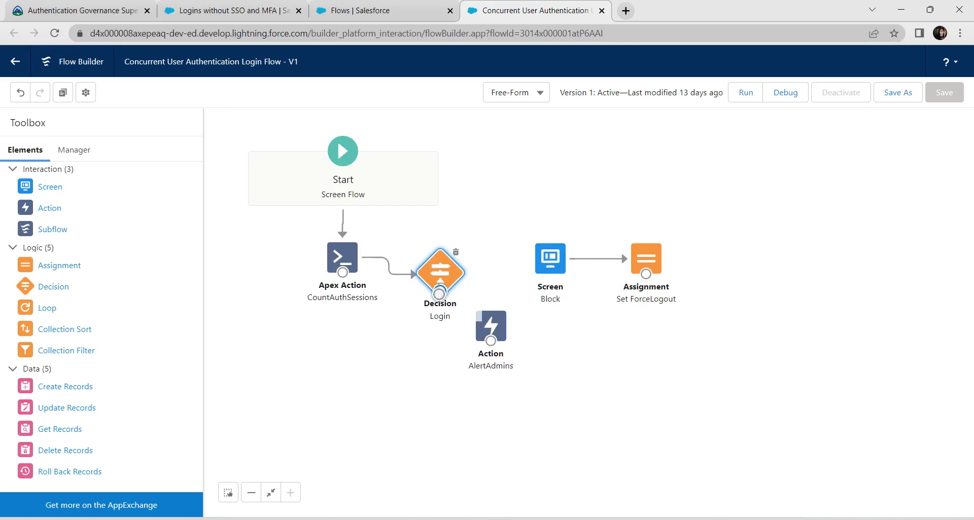
{"action": "left_click_drag", "start_coordinate": [440, 292], "coordinate": [491, 340]}
{"action": "left_click", "coordinate": [487, 291]}
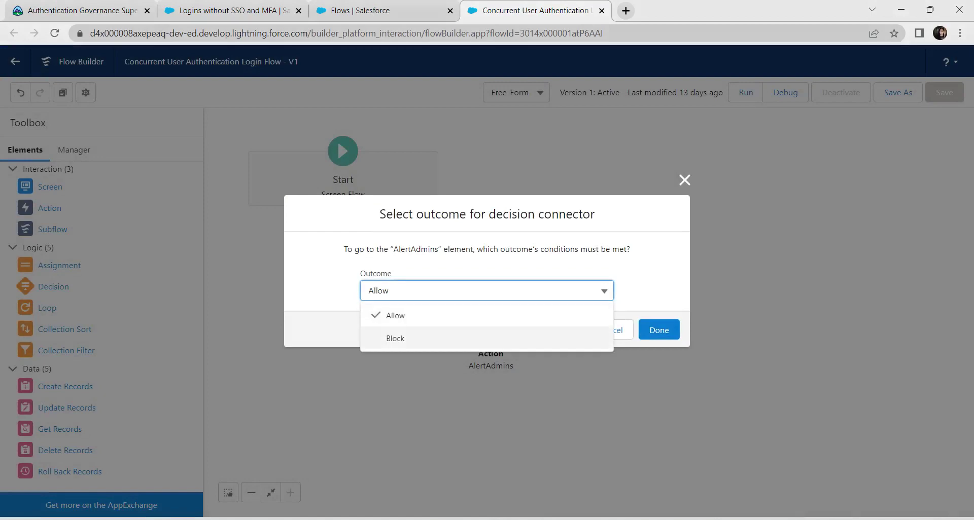
{"action": "left_click", "coordinate": [386, 337]}
{"action": "left_click", "coordinate": [659, 330]}
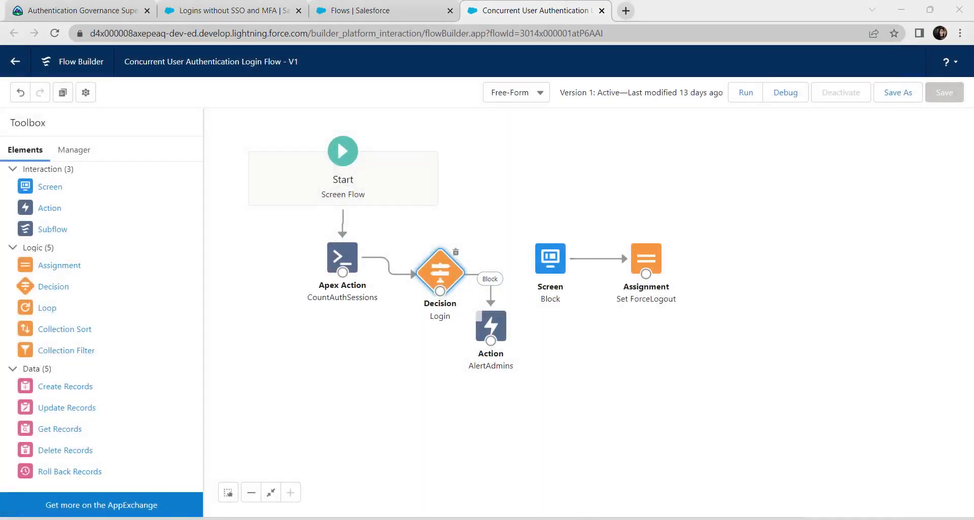
{"action": "left_click_drag", "start_coordinate": [491, 326], "coordinate": [550, 259]}
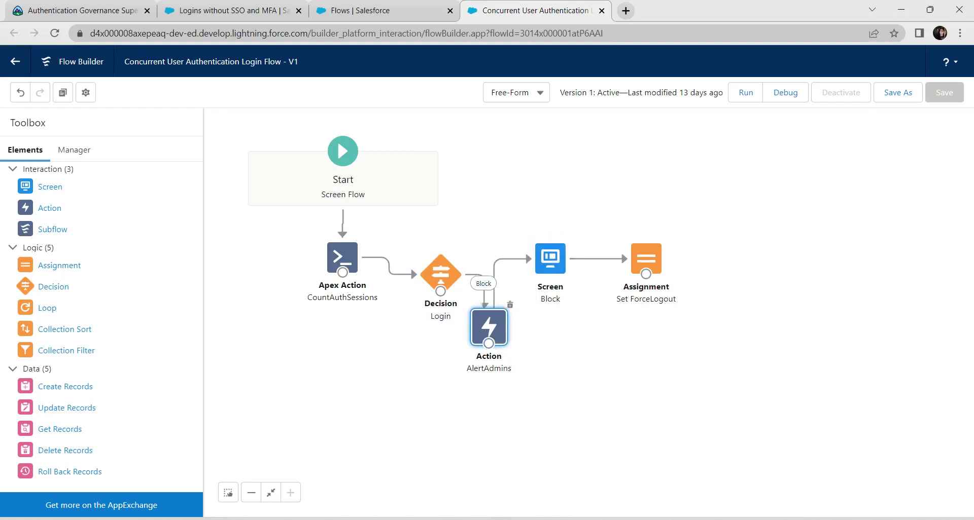
Save the flow as a new version with the same label and activate that version
{"action": "left_click", "coordinate": [898, 92]}
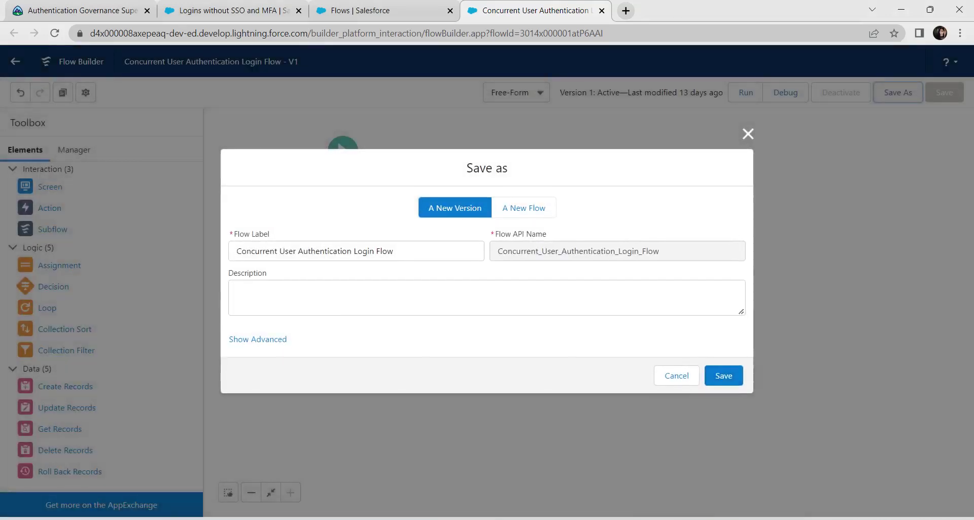
{"action": "left_click", "coordinate": [724, 376]}
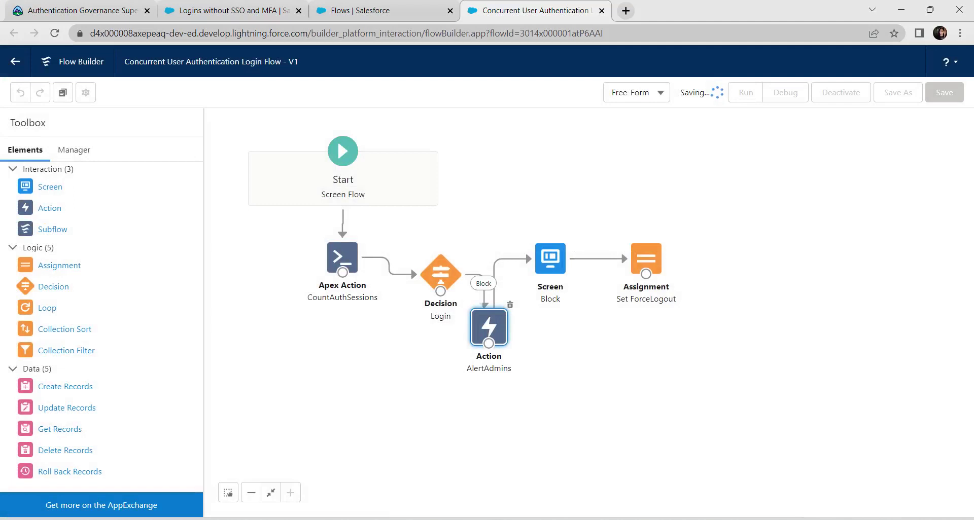
{"action": "left_click", "coordinate": [845, 92]}
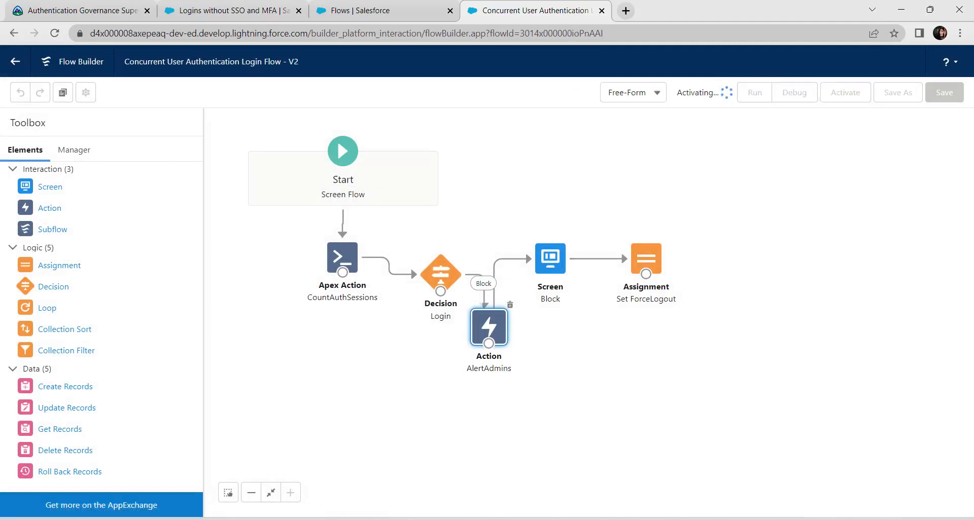
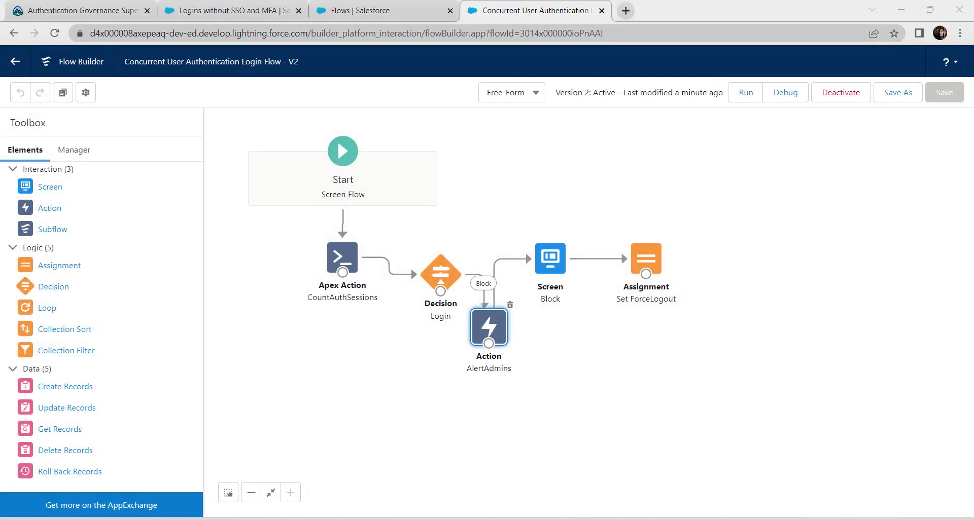
Return to Salesforce Setup, search for "login", and open the Login Flows page
{"action": "left_click", "coordinate": [232, 10]}
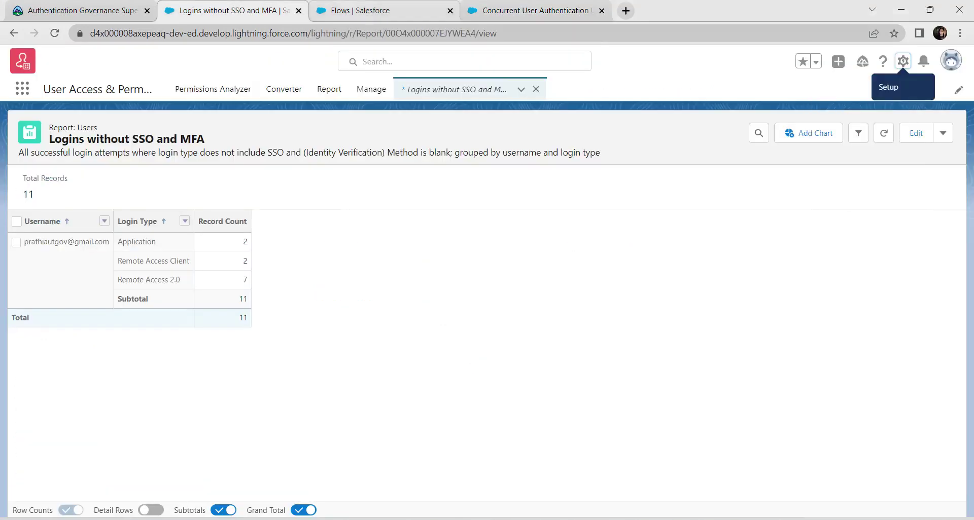
{"action": "left_click", "coordinate": [384, 10]}
{"action": "double_click", "coordinate": [37, 124]}
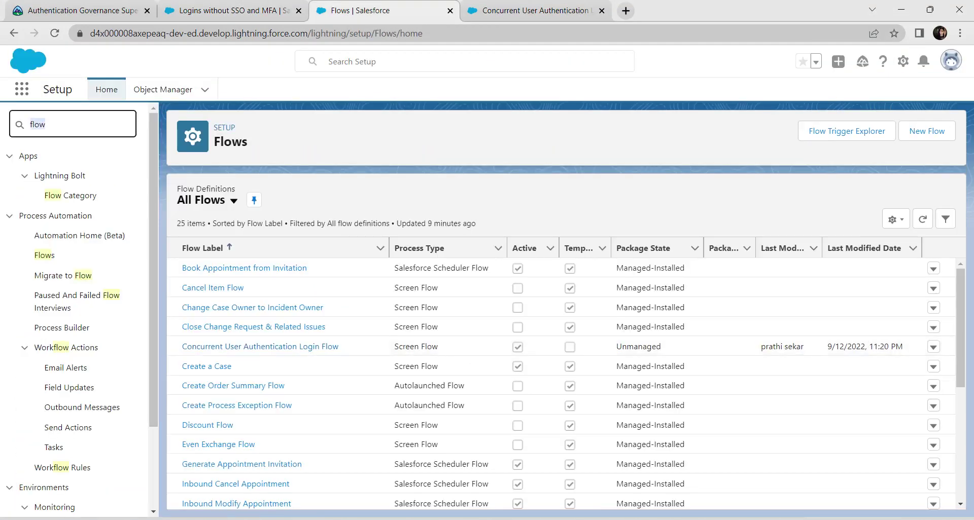
{"action": "type", "text": "lo"}
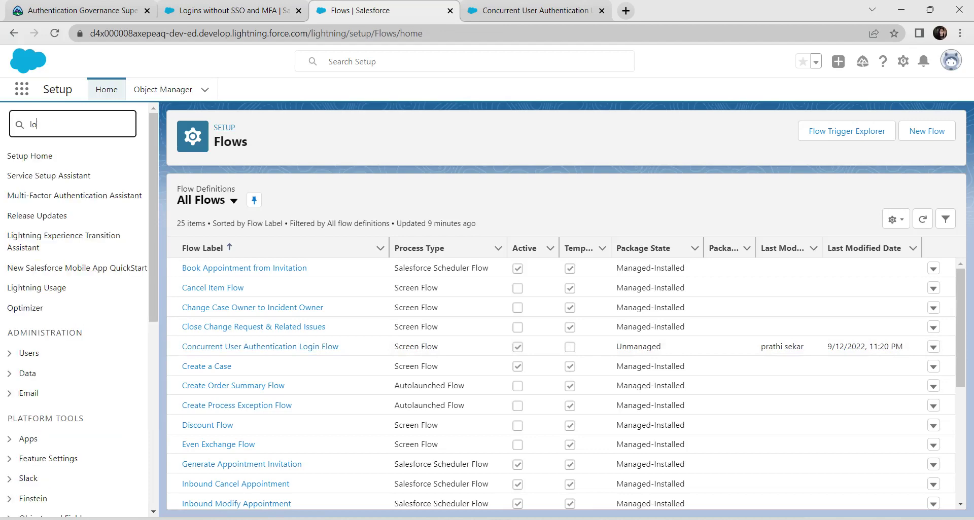
{"action": "type", "text": "gin"}
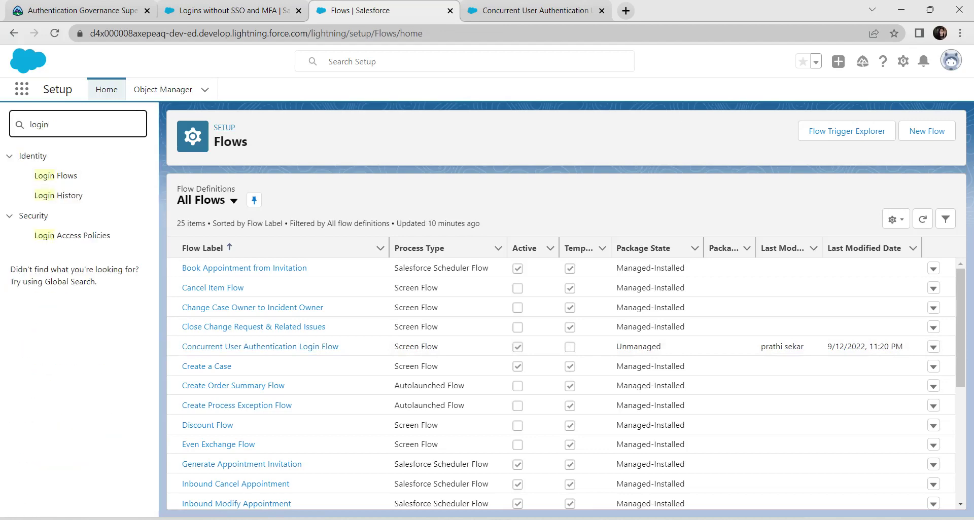
{"action": "left_click", "coordinate": [55, 176]}
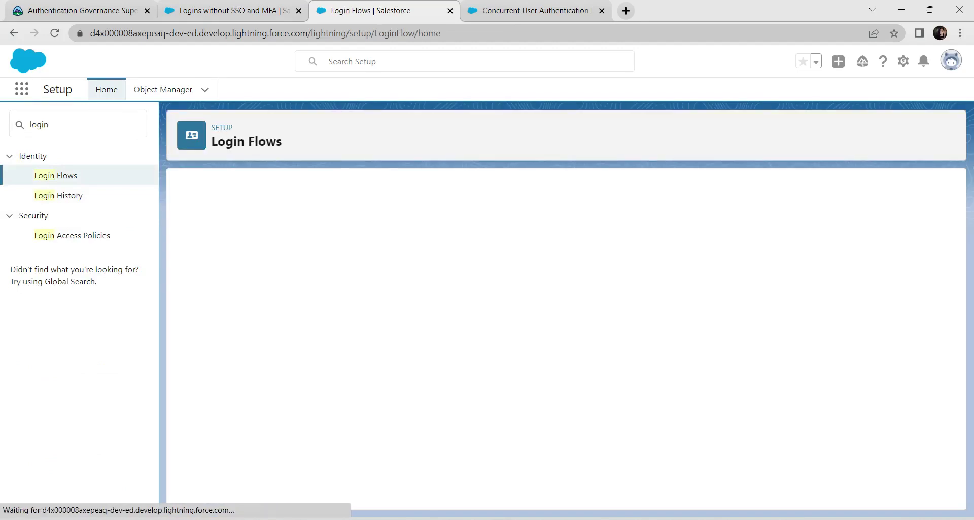
Switch to the Trailhead instructions and copy the login flow name "Standard User - Concurrent User Authentication Login Flow"
{"action": "left_click", "coordinate": [81, 10]}
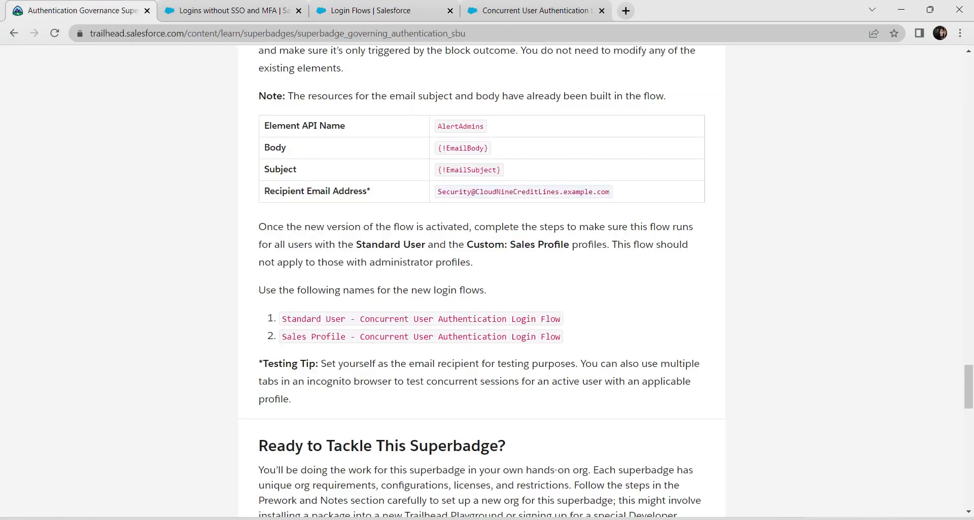
{"action": "left_click_drag", "start_coordinate": [282, 319], "coordinate": [560, 319]}
{"action": "key", "text": "ctrl+c"}
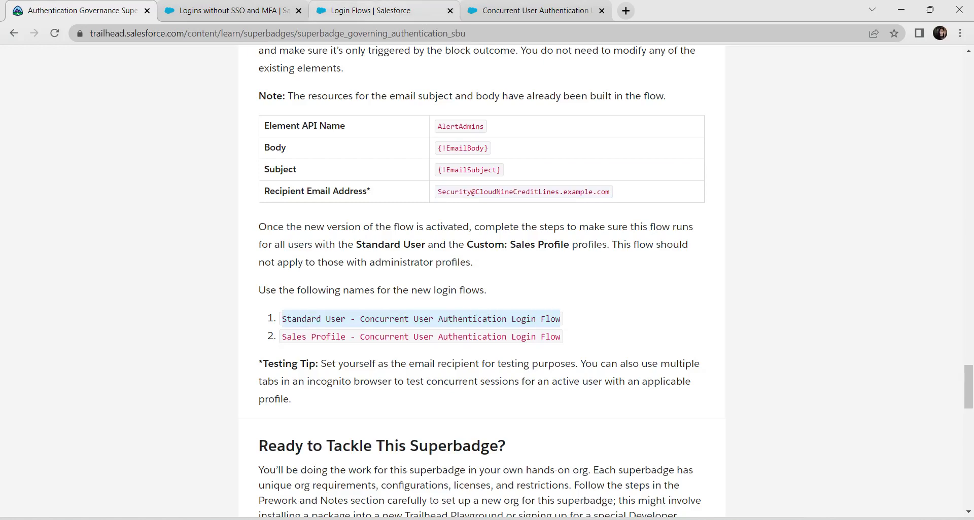
Start a new login flow of type Flow in Salesforce Setup, paste the copied name, and choose Concurrent_User_Authentication_Login_Flow as its flow
{"action": "left_click", "coordinate": [381, 10]}
{"action": "left_click", "coordinate": [684, 274]}
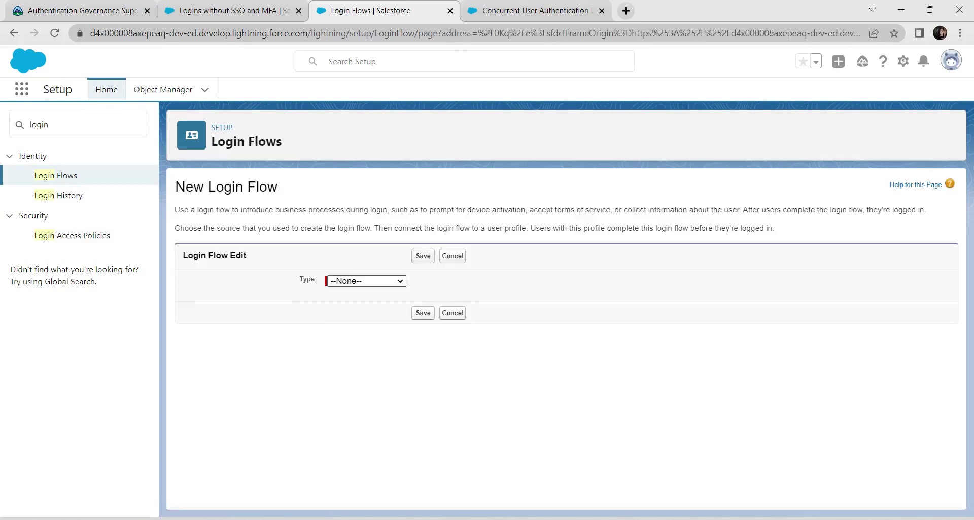
{"action": "left_click", "coordinate": [367, 281]}
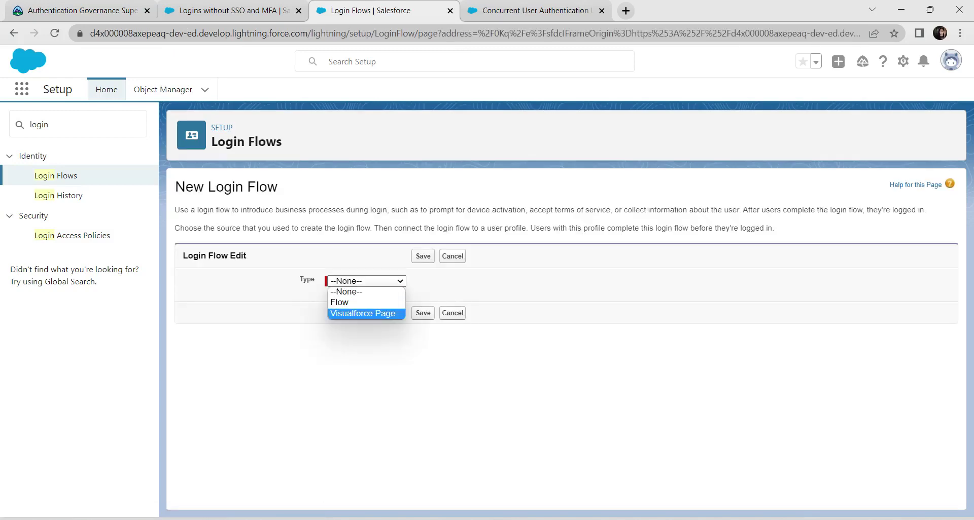
{"action": "key", "text": "Return"}
{"action": "key", "text": "Tab"}
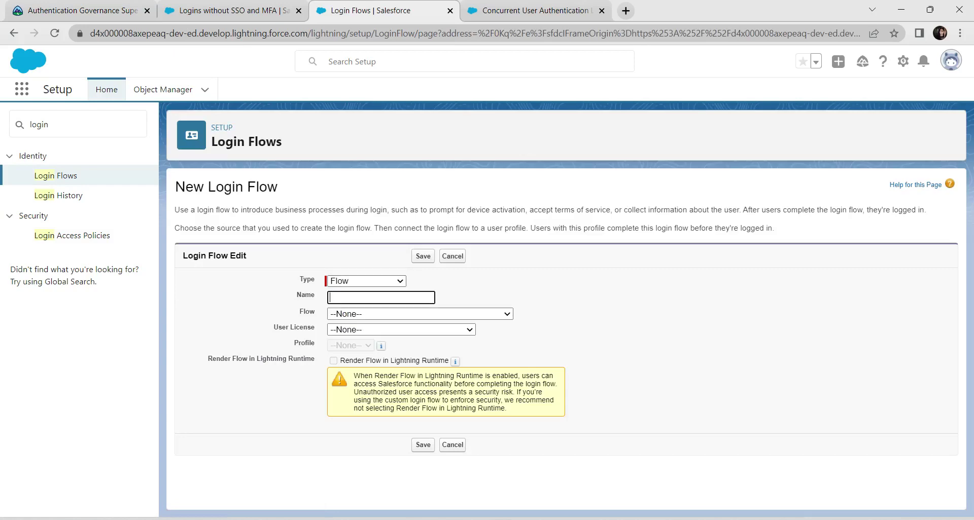
{"action": "key", "text": "ctrl+v"}
{"action": "left_click", "coordinate": [419, 314]}
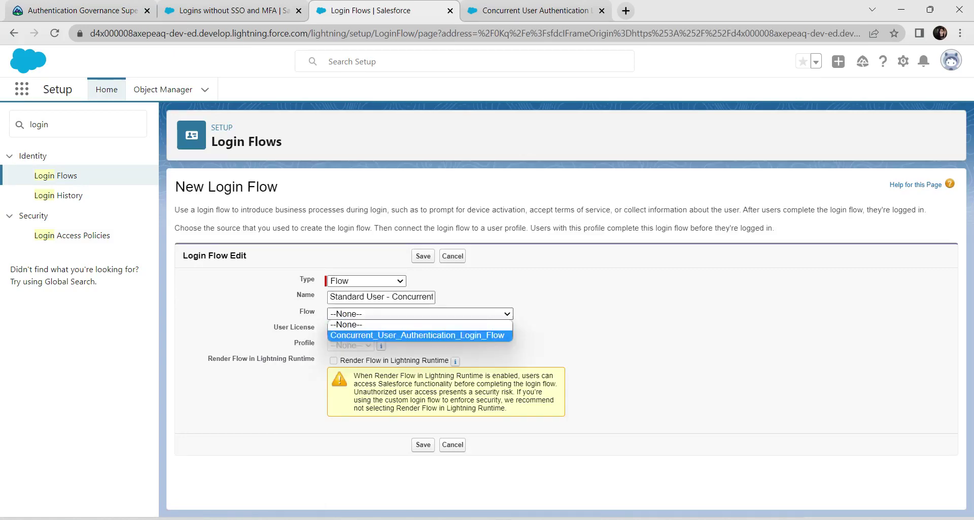
{"action": "left_click", "coordinate": [418, 335]}
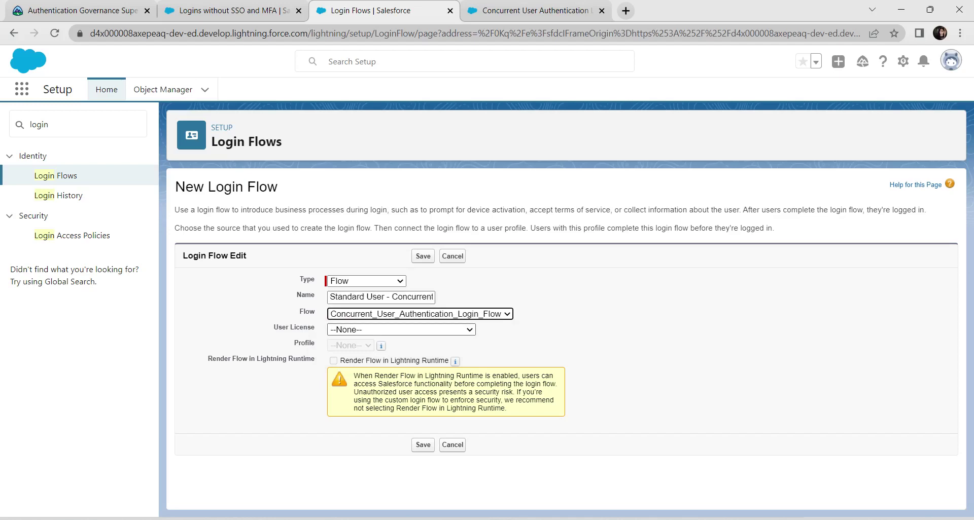
Set the user license of the Standard User login flow to Salesforce
{"action": "key", "text": "Tab"}
{"action": "key", "text": "alt+Down"}
{"action": "key", "text": "Down"}
{"action": "key", "text": "Down"}
{"action": "key", "text": "Down"}
{"action": "key", "text": "Down"}
{"action": "key", "text": "Down"}
{"action": "key", "text": "Down"}
{"action": "key", "text": "Down"}
{"action": "key", "text": "Down"}
{"action": "key", "text": "Down"}
{"action": "key", "text": "Down"}
{"action": "key", "text": "Down"}
{"action": "key", "text": "Down"}
{"action": "key", "text": "Down"}
{"action": "key", "text": "Down"}
{"action": "key", "text": "Down"}
{"action": "key", "text": "Down"}
{"action": "key", "text": "Down"}
{"action": "key", "text": "Down"}
{"action": "key", "text": "Down"}
{"action": "key", "text": "Down"}
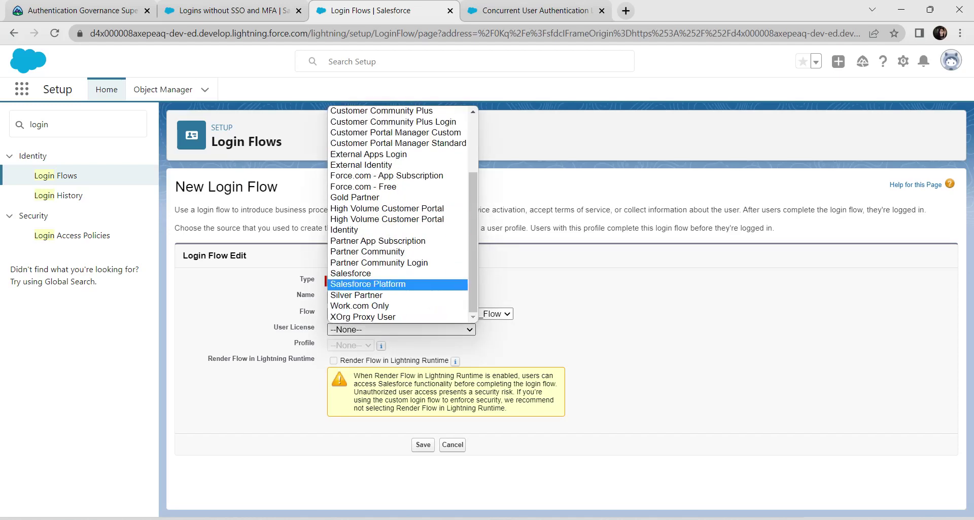
{"action": "key", "text": "Up"}
{"action": "key", "text": "Return"}
Look through the available profiles and check the Trailhead instructions for the profiles the login flows must cover
{"action": "key", "text": "Tab"}
{"action": "key", "text": "alt+Down"}
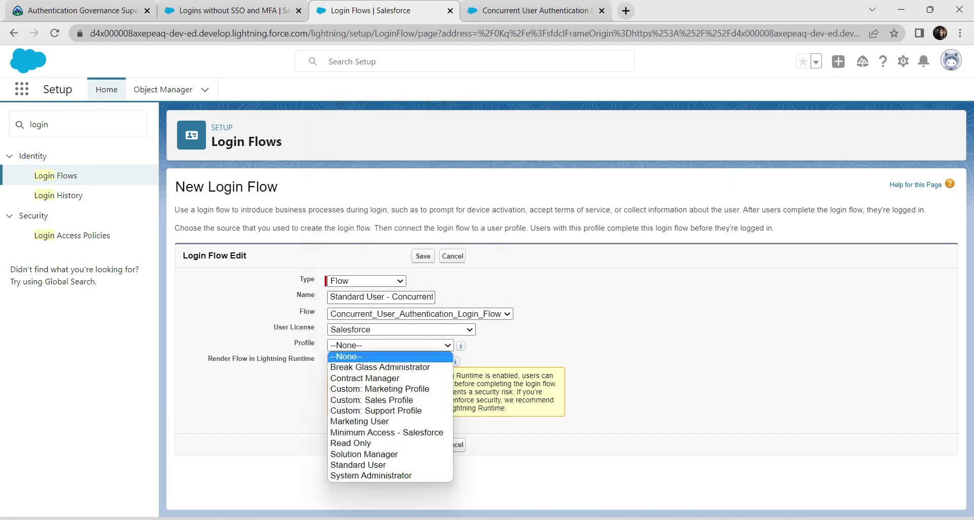
{"action": "key", "text": "Down"}
{"action": "key", "text": "Down"}
{"action": "key", "text": "Down"}
{"action": "key", "text": "Down"}
{"action": "key", "text": "Down"}
{"action": "key", "text": "Down"}
{"action": "key", "text": "Down"}
{"action": "key", "text": "Down"}
{"action": "key", "text": "Down"}
{"action": "key", "text": "Down"}
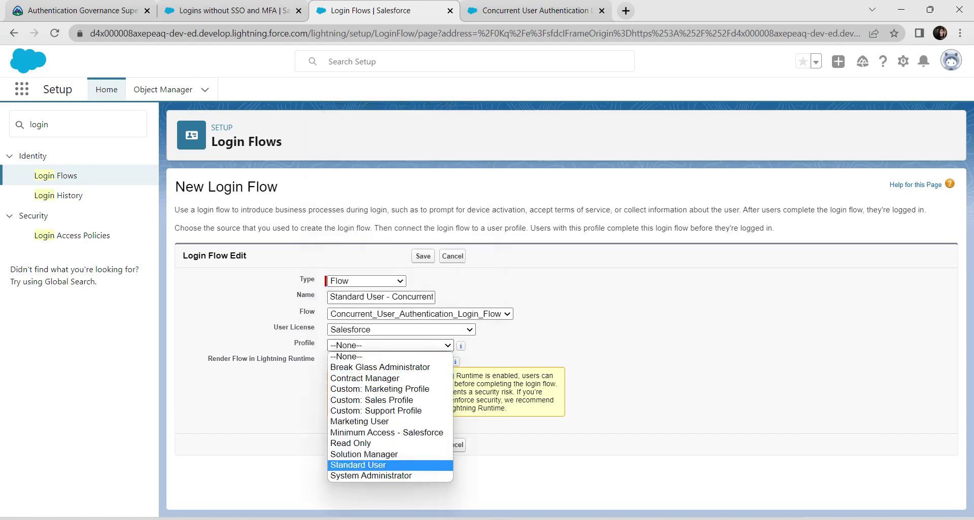
{"action": "key", "text": "Up"}
{"action": "key", "text": "Up"}
{"action": "key", "text": "Up"}
{"action": "key", "text": "Up"}
{"action": "key", "text": "Up"}
{"action": "key", "text": "Up"}
{"action": "key", "text": "Up"}
{"action": "key", "text": "Up"}
{"action": "key", "text": "Up"}
{"action": "key", "text": "ctrl+1"}
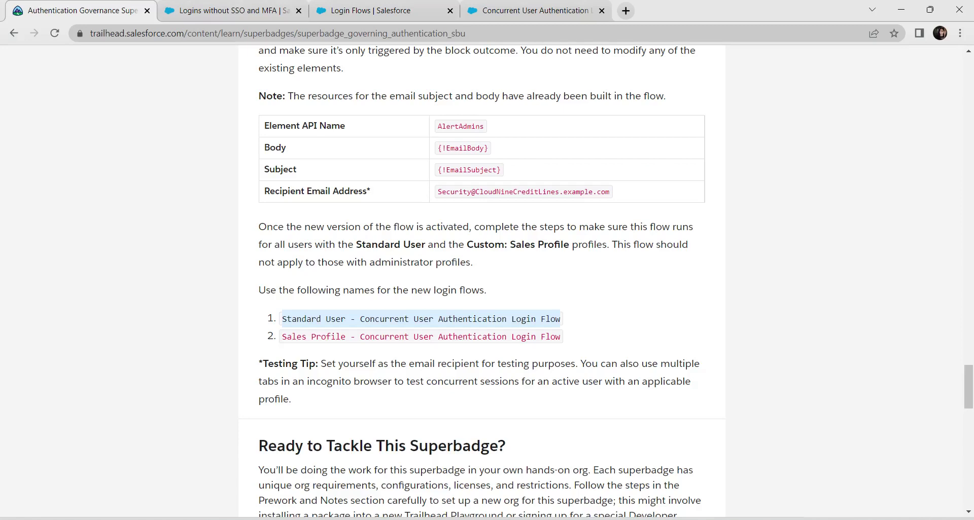
{"action": "key", "text": "ctrl+2"}
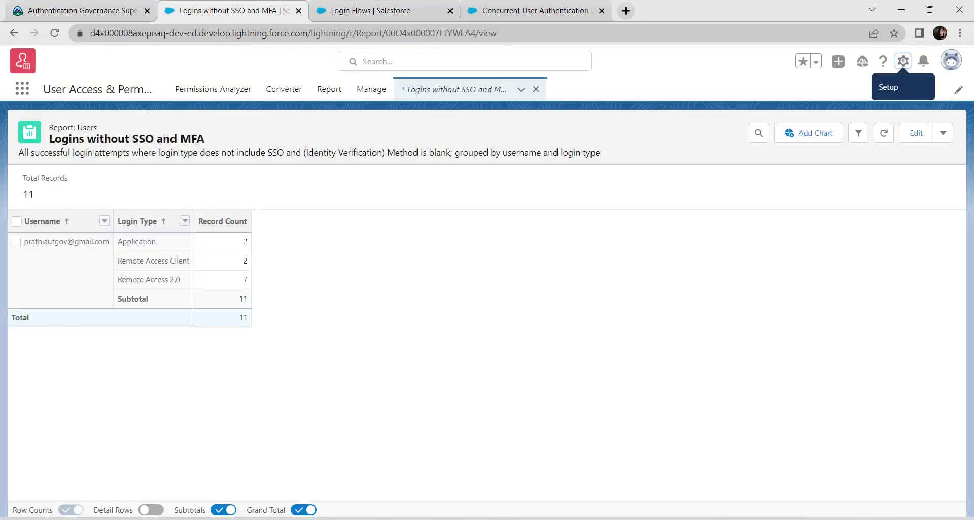
{"action": "key", "text": "ctrl+3"}
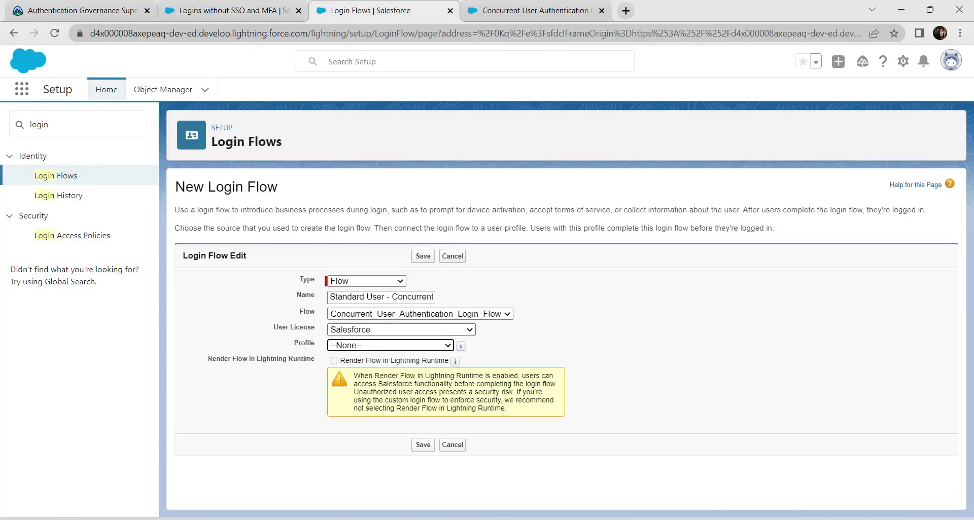
Assign the login flow to the Standard User profile and save it
{"action": "left_click", "coordinate": [390, 345]}
{"action": "left_click", "coordinate": [390, 465]}
{"action": "key", "text": "alt+Tab"}
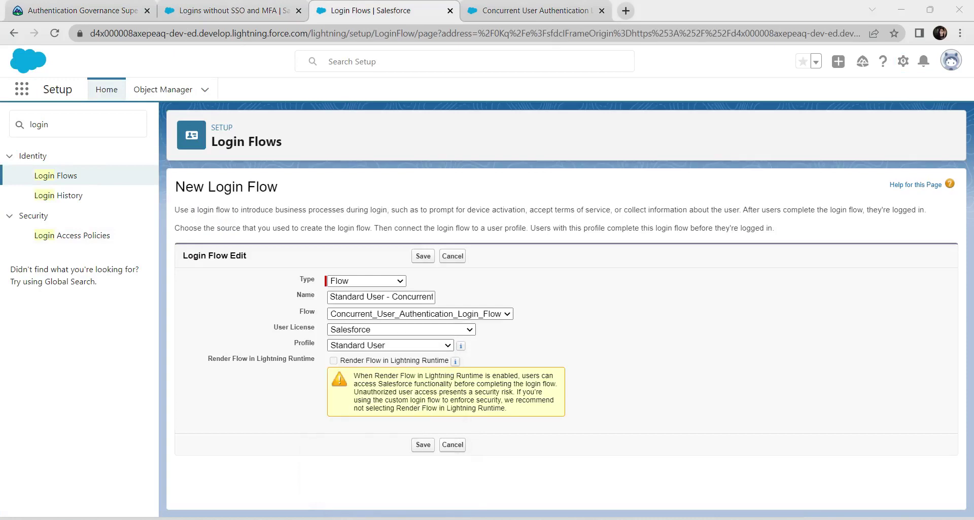
{"action": "left_click", "coordinate": [422, 445]}
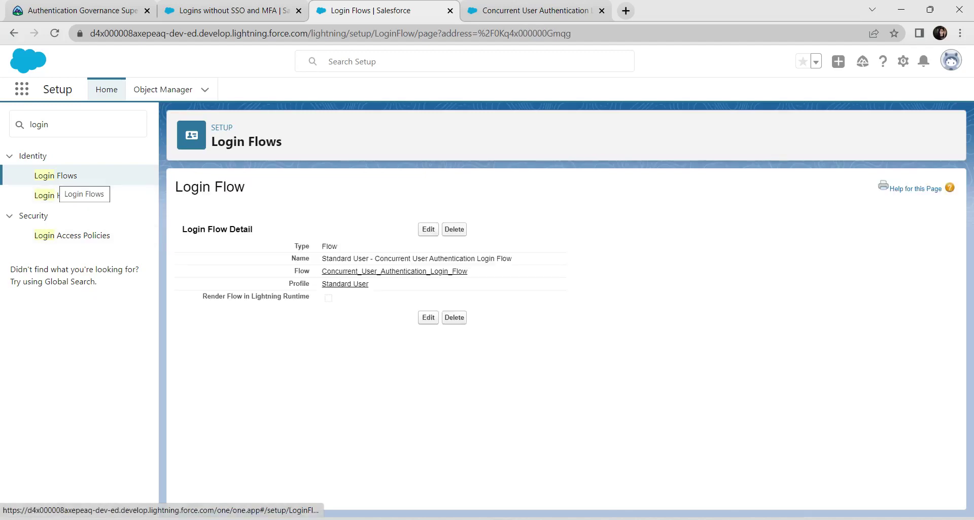
Start another new login flow and copy the name "Sales Profile - Concurrent User Authentication Login Flow" from the Trailhead instructions
{"action": "left_click", "coordinate": [55, 175]}
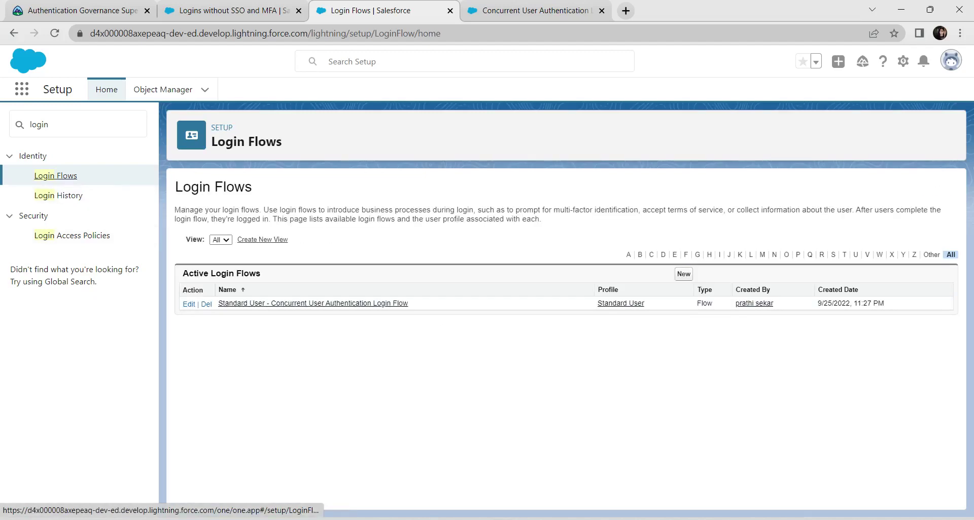
{"action": "left_click", "coordinate": [684, 274]}
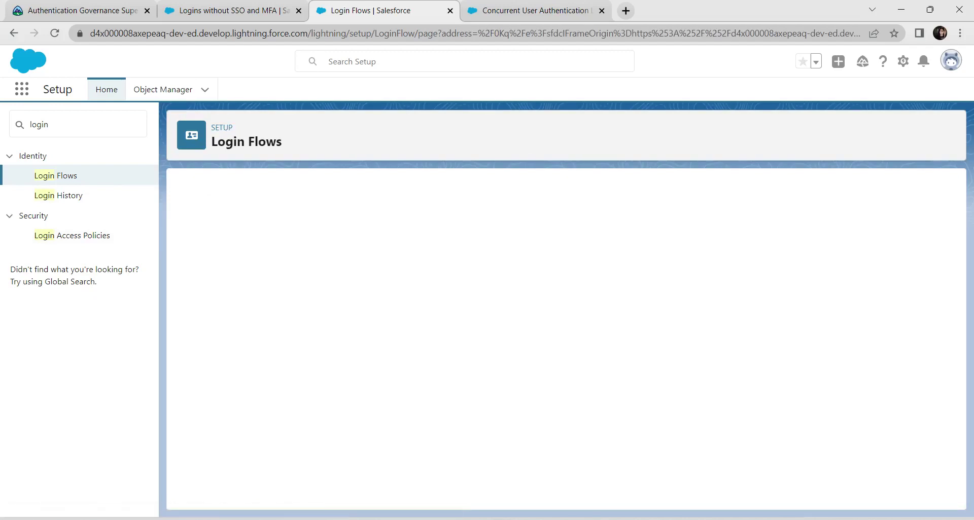
{"action": "left_click", "coordinate": [76, 10]}
{"action": "left_click", "coordinate": [283, 319]}
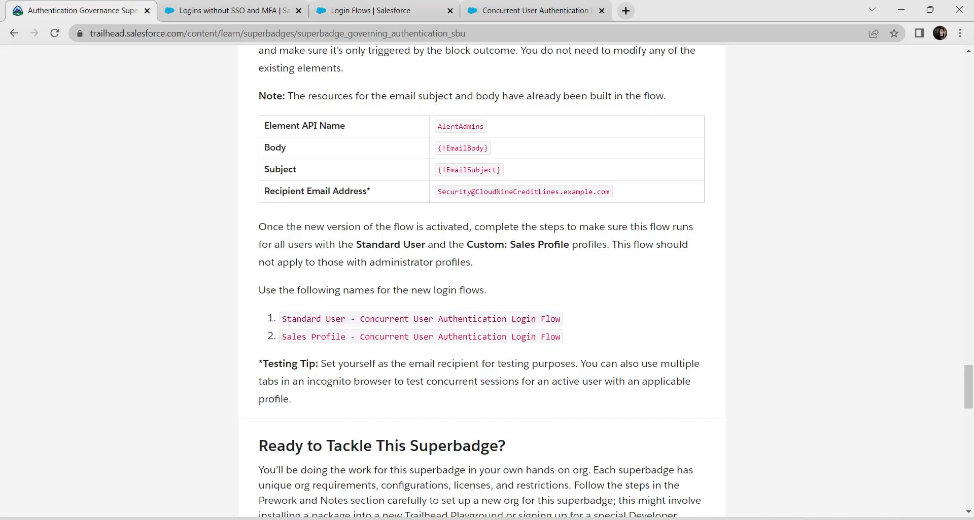
{"action": "left_click_drag", "start_coordinate": [280, 337], "coordinate": [561, 336]}
{"action": "key", "text": "ctrl+c"}
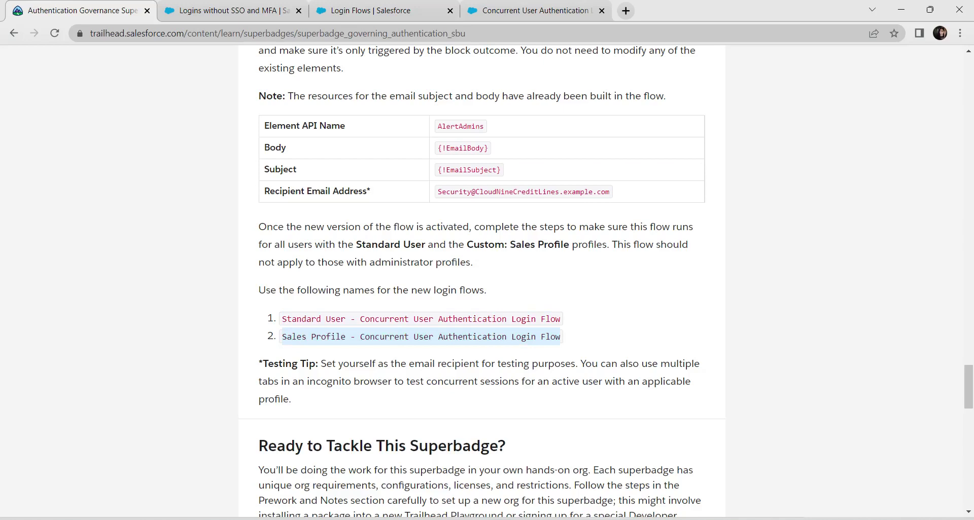
Set the second login flow's type to Flow, paste the copied Sales Profile name, and choose Concurrent_User_Authentication_Login_Flow as its flow
{"action": "key", "text": "ctrl+3"}
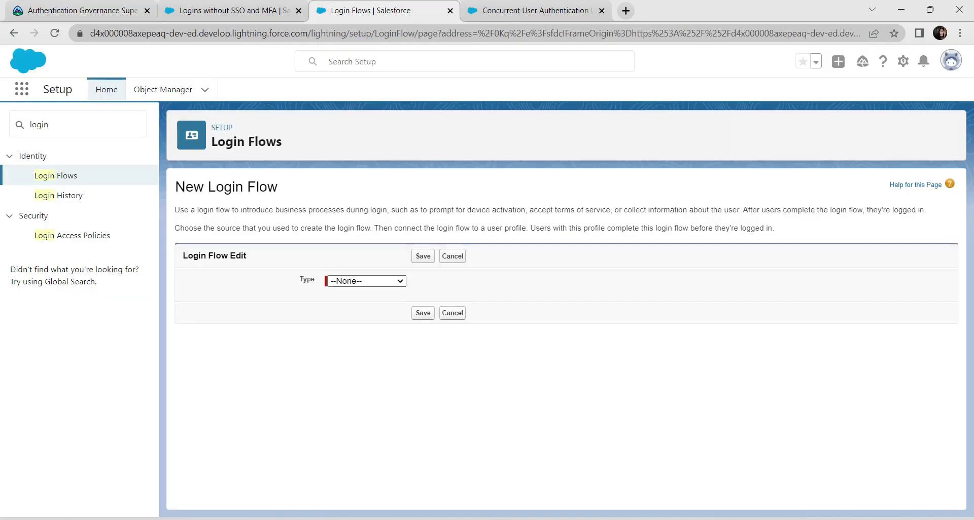
{"action": "left_click", "coordinate": [366, 281]}
{"action": "left_click", "coordinate": [366, 302]}
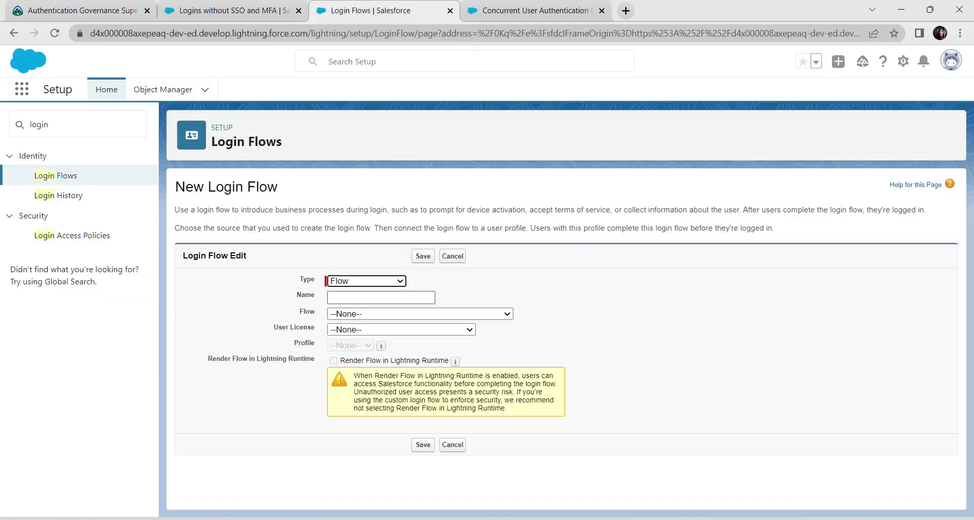
{"action": "left_click", "coordinate": [381, 297]}
{"action": "key", "text": "ctrl+v"}
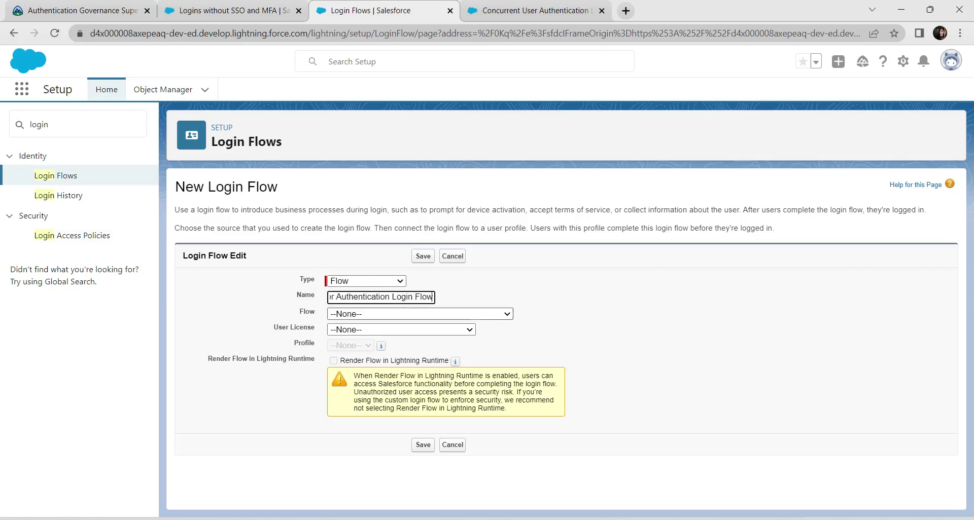
{"action": "left_click", "coordinate": [419, 314]}
{"action": "left_click", "coordinate": [419, 336]}
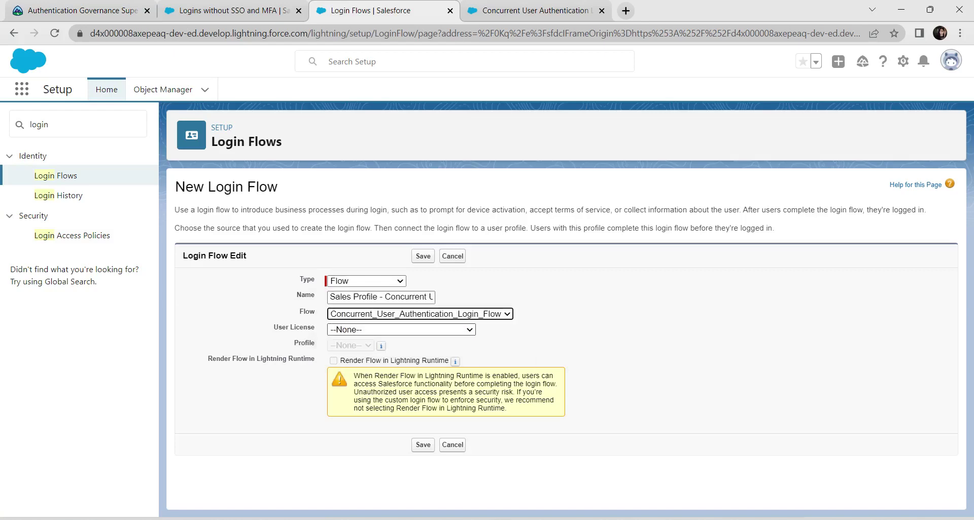
Set the user license of the Sales Profile login flow to Salesforce
{"action": "left_click", "coordinate": [401, 330]}
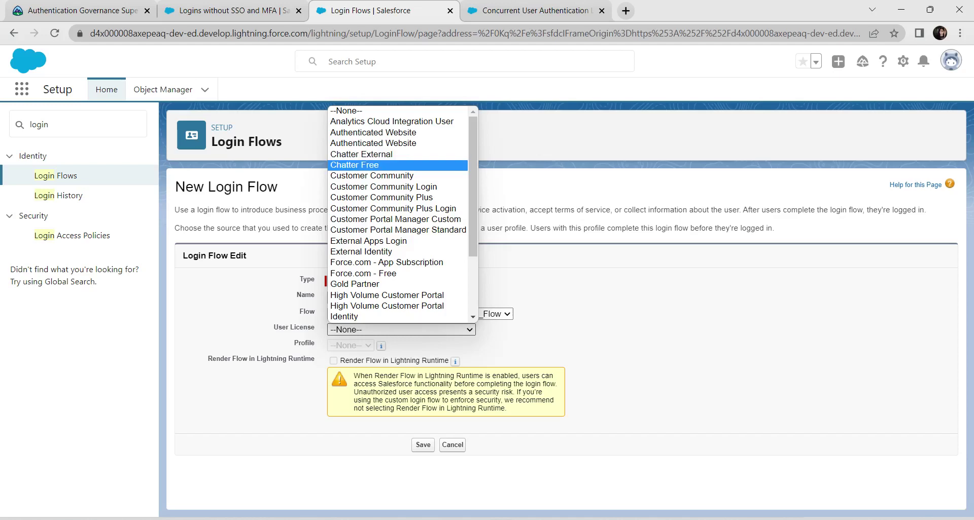
{"action": "key", "text": "Down"}
{"action": "key", "text": "Down"}
{"action": "key", "text": "Down"}
{"action": "key", "text": "Down"}
{"action": "key", "text": "Down"}
{"action": "key", "text": "Down"}
{"action": "key", "text": "Down"}
{"action": "key", "text": "Down"}
{"action": "key", "text": "Down"}
{"action": "key", "text": "Down"}
{"action": "key", "text": "Down"}
{"action": "key", "text": "Down"}
{"action": "key", "text": "Down"}
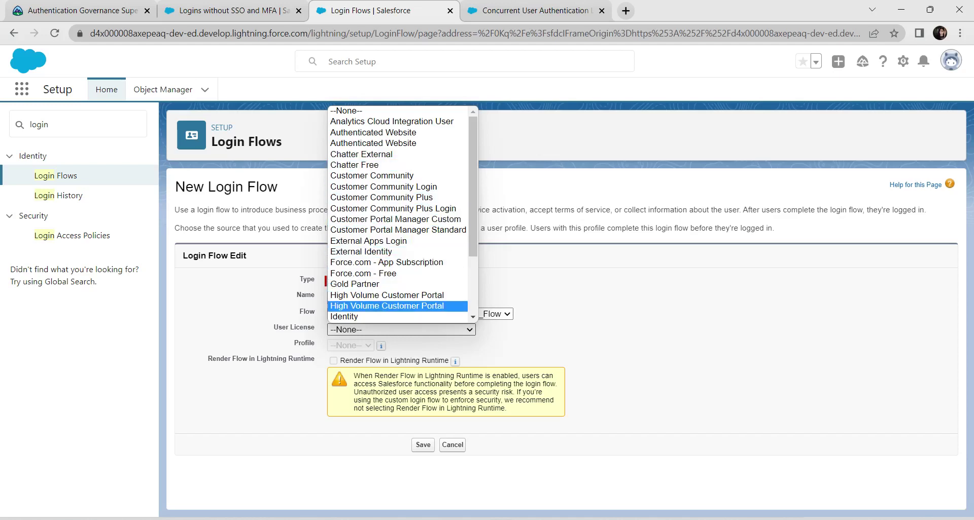
{"action": "key", "text": "Down"}
{"action": "key", "text": "Down"}
{"action": "key", "text": "Down"}
{"action": "key", "text": "Down"}
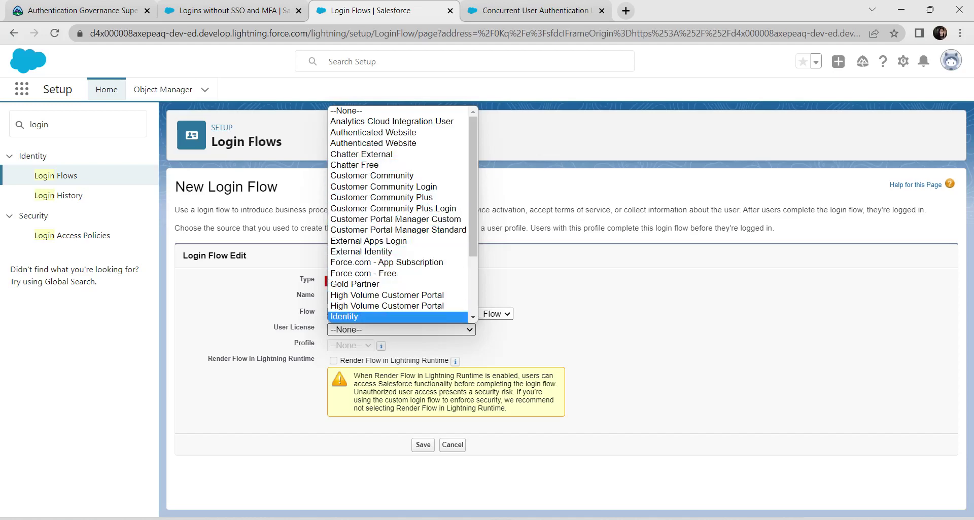
{"action": "key", "text": "Up"}
{"action": "key", "text": "Up"}
{"action": "scroll", "coordinate": [397, 213], "scroll_direction": "down", "scroll_amount": 2}
{"action": "key", "text": "Down"}
{"action": "key", "text": "Down"}
{"action": "key", "text": "Down"}
{"action": "key", "text": "Down"}
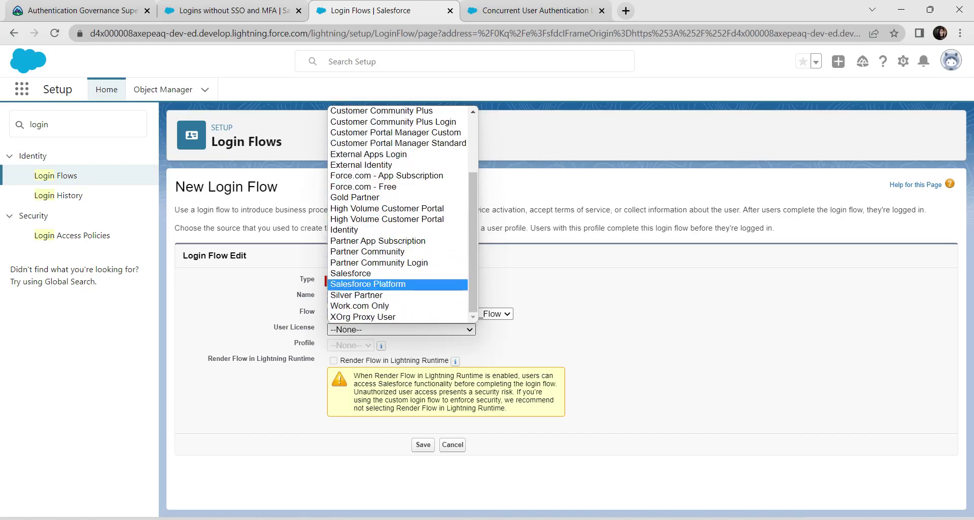
{"action": "key", "text": "Up"}
{"action": "key", "text": "Return"}
Look through the profile choices for the second login flow and recheck the required sales profile in the Trailhead instructions
{"action": "key", "text": "Tab"}
{"action": "key", "text": "alt+Down"}
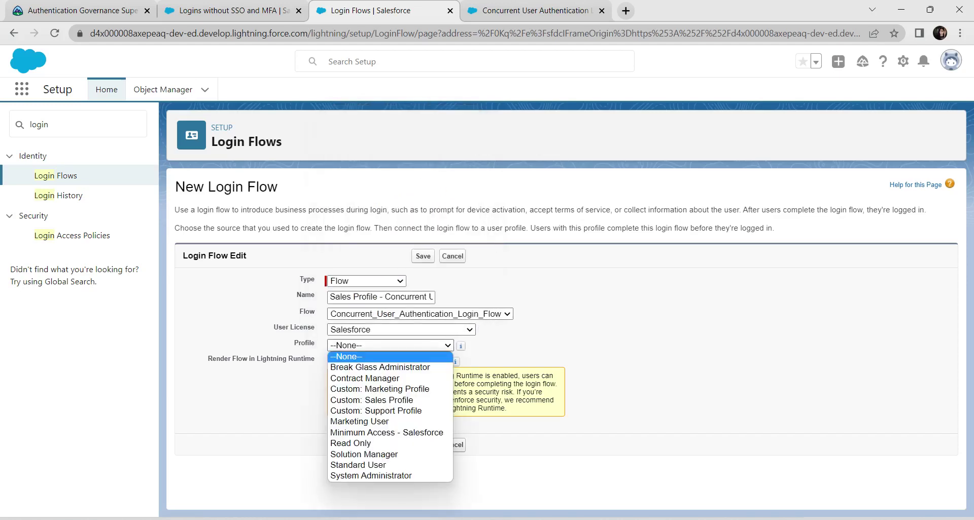
{"action": "key", "text": "Down"}
{"action": "key", "text": "Down"}
{"action": "key", "text": "Down"}
{"action": "key", "text": "Up"}
{"action": "key", "text": "Up"}
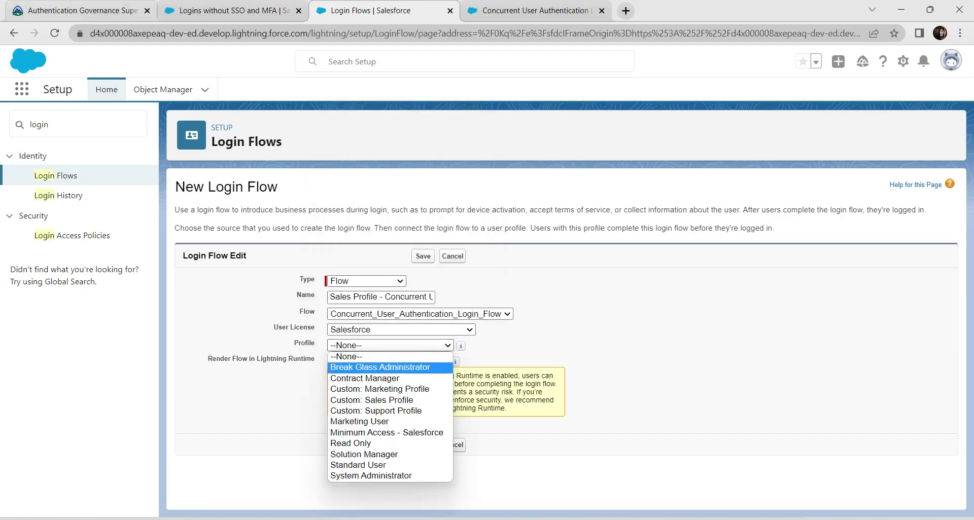
{"action": "key", "text": "ctrl+1"}
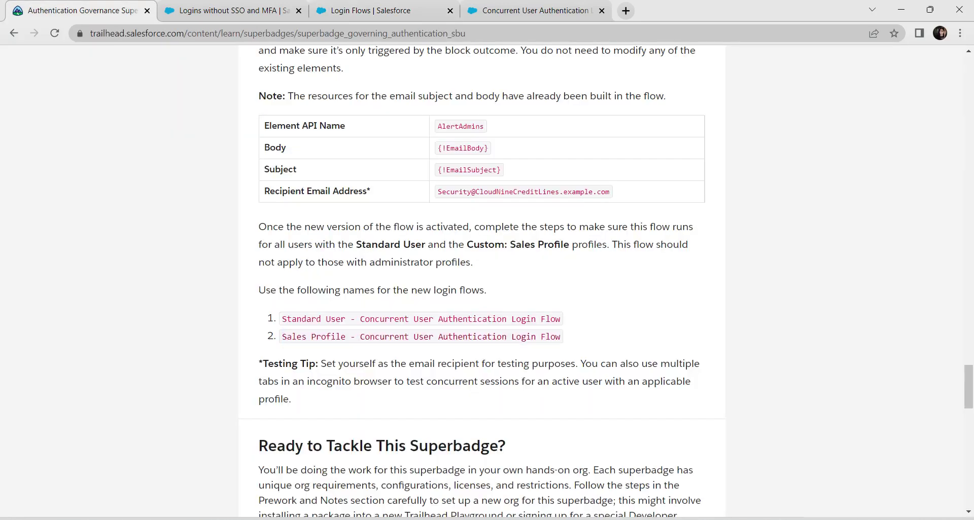
{"action": "key", "text": "ctrl+2"}
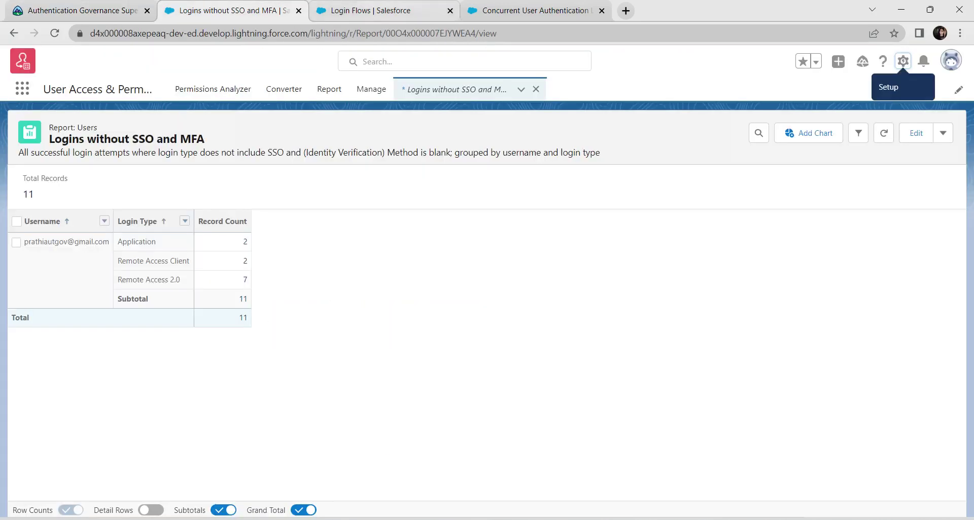
{"action": "key", "text": "ctrl+3"}
{"action": "key", "text": "alt+Tab"}
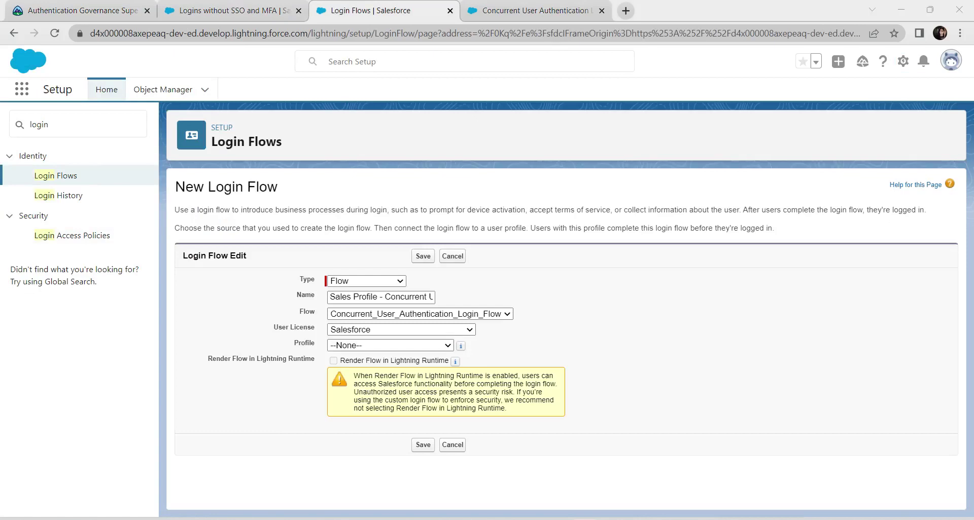
Assign the second login flow to the Custom: Sales Profile profile and save it
{"action": "left_click", "coordinate": [389, 345]}
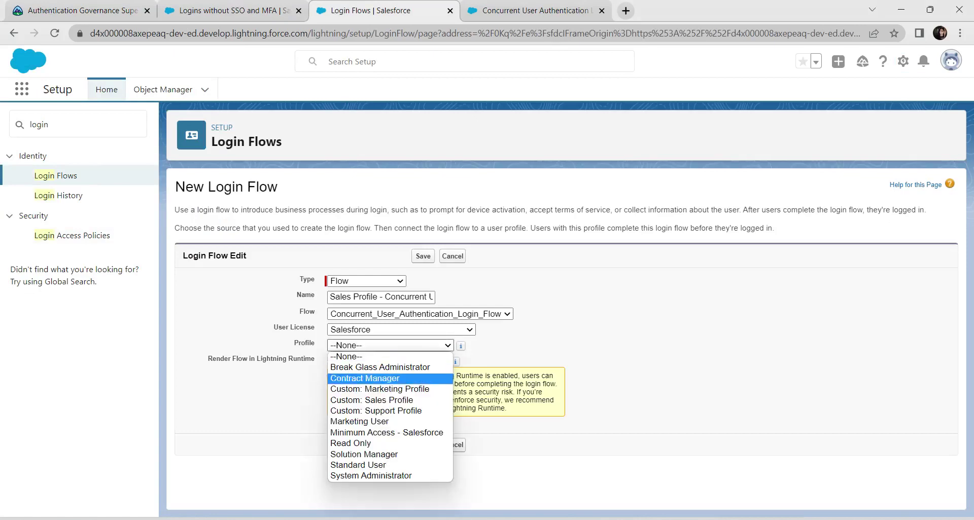
{"action": "key", "text": "Return"}
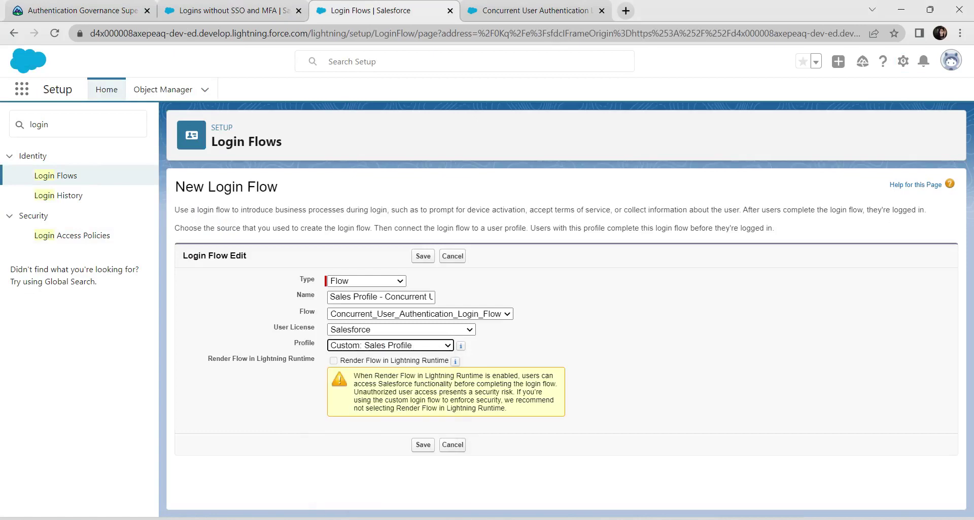
{"action": "key", "text": "Return"}
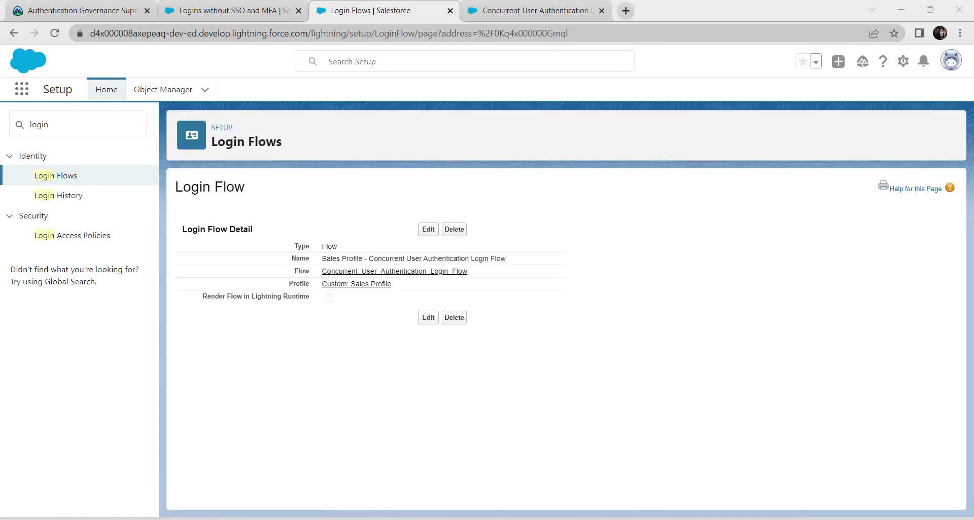
Return to Trailhead and run the challenge check for Configure Concurrent Session Email Action
{"action": "left_click", "coordinate": [82, 11]}
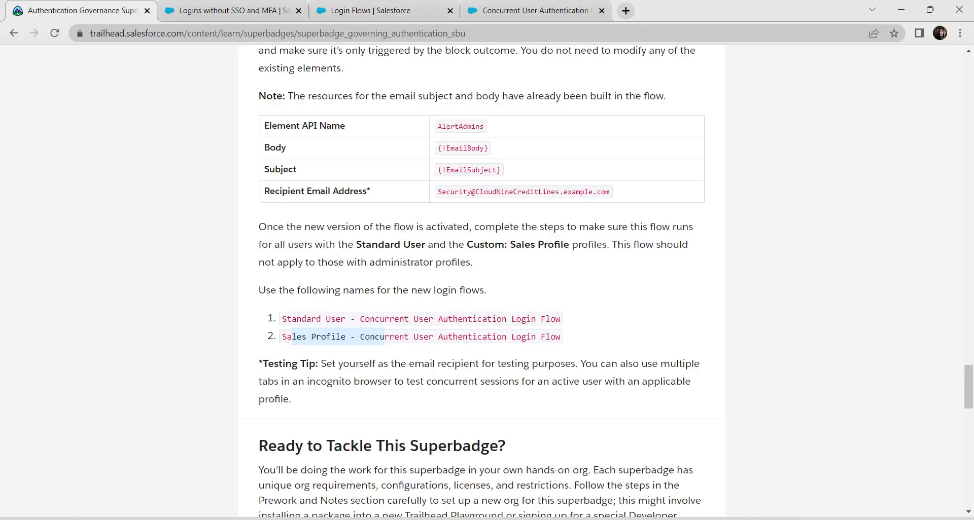
{"action": "scroll", "coordinate": [482, 284], "scroll_direction": "down", "scroll_amount": 12}
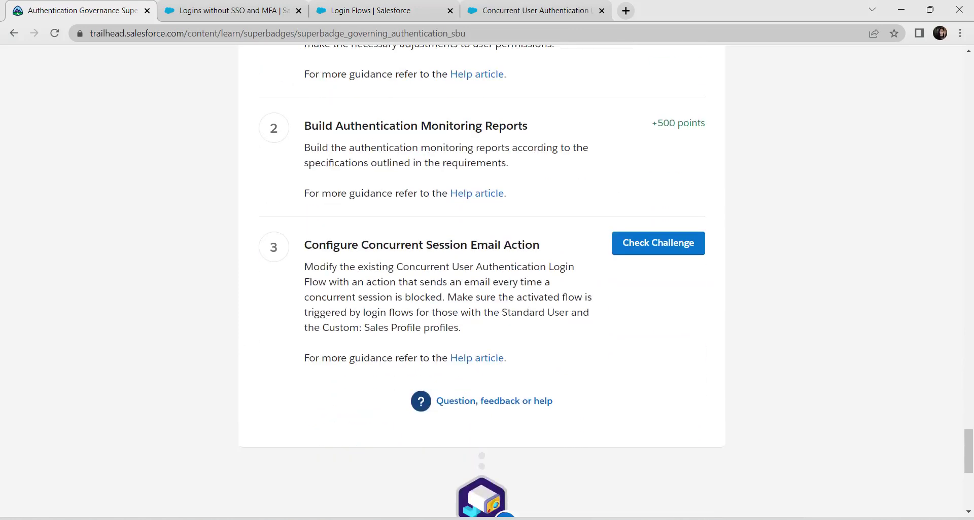
{"action": "left_click", "coordinate": [657, 243]}
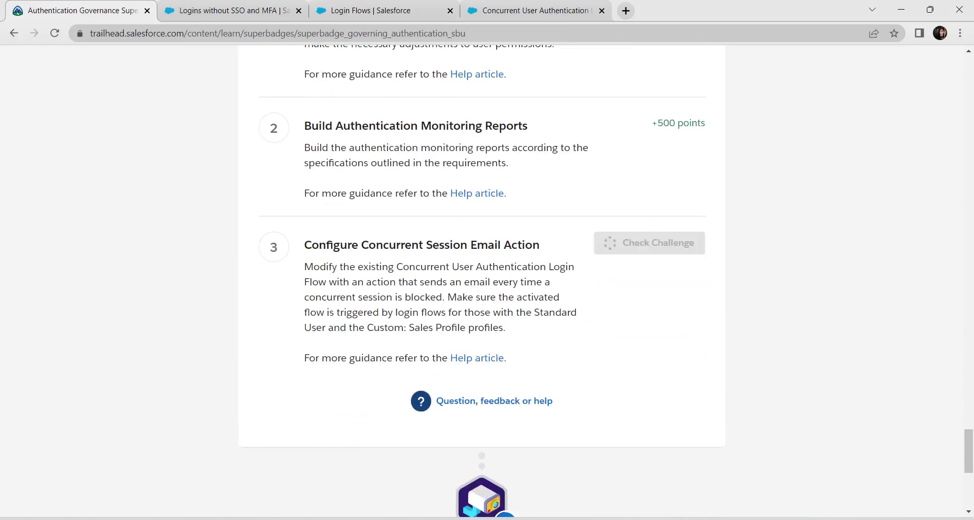